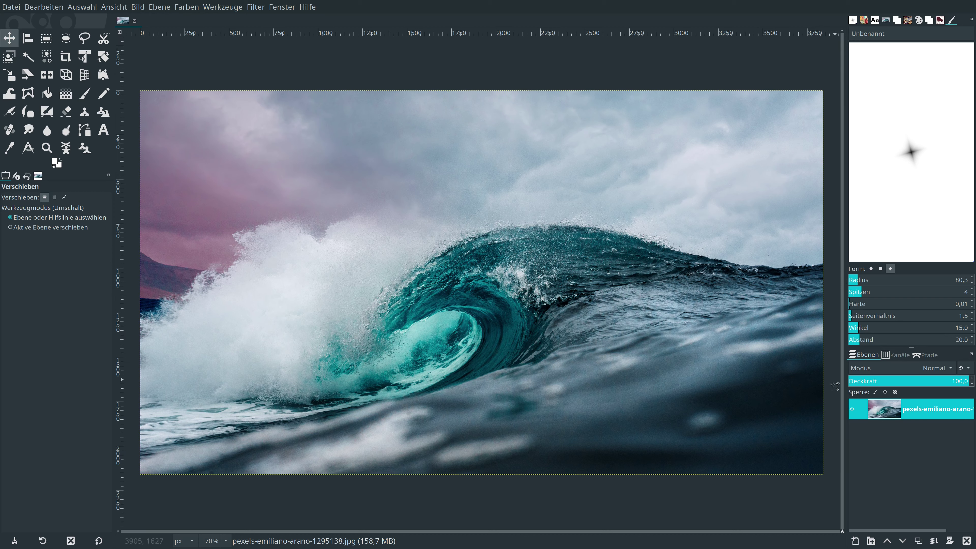
Step: Duplicate the wave photo layer and add an alpha channel to the copy
click(917, 541)
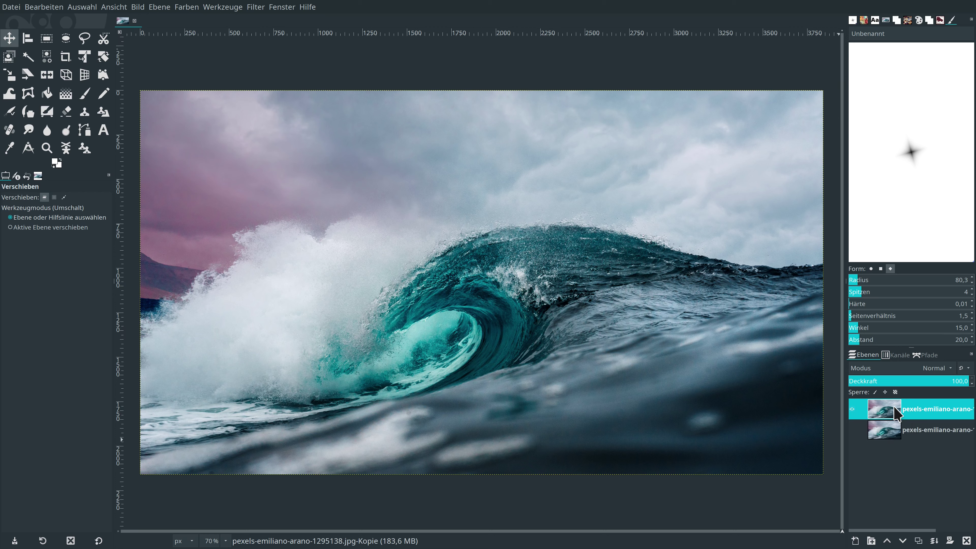
right_click(893, 414)
click(862, 345)
Step: Open Drehen und Drücken and set whirl to 0 with an initial pinch of 0,250
click(249, 7)
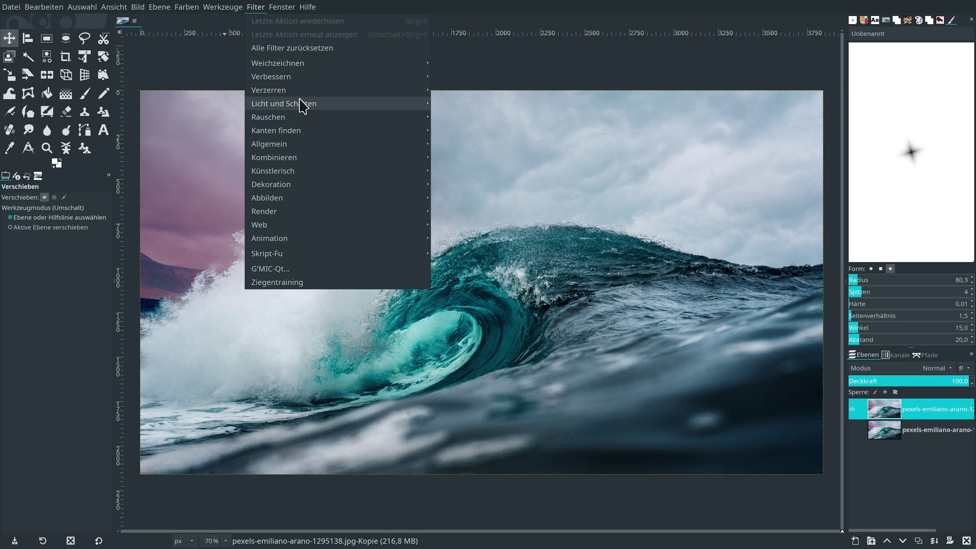
mouse_move(269, 90)
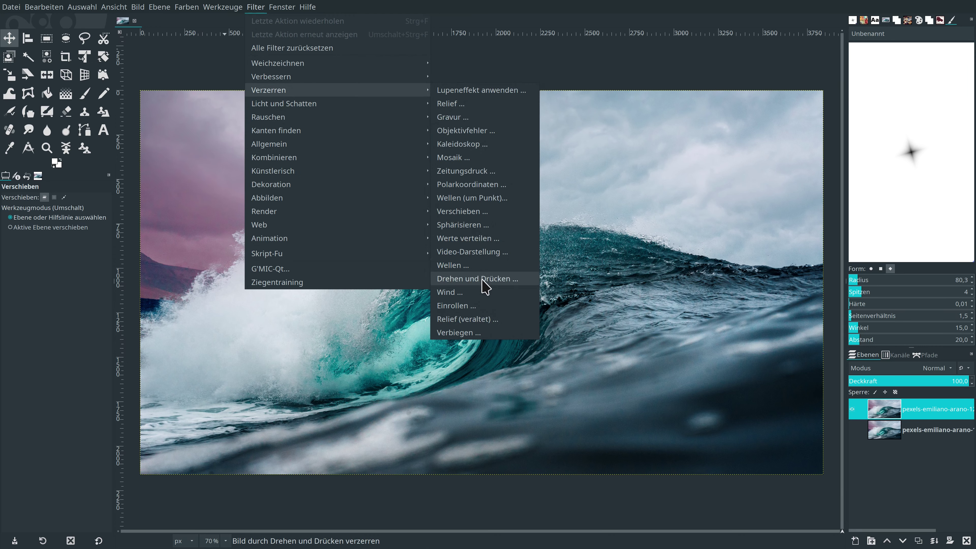
click(477, 278)
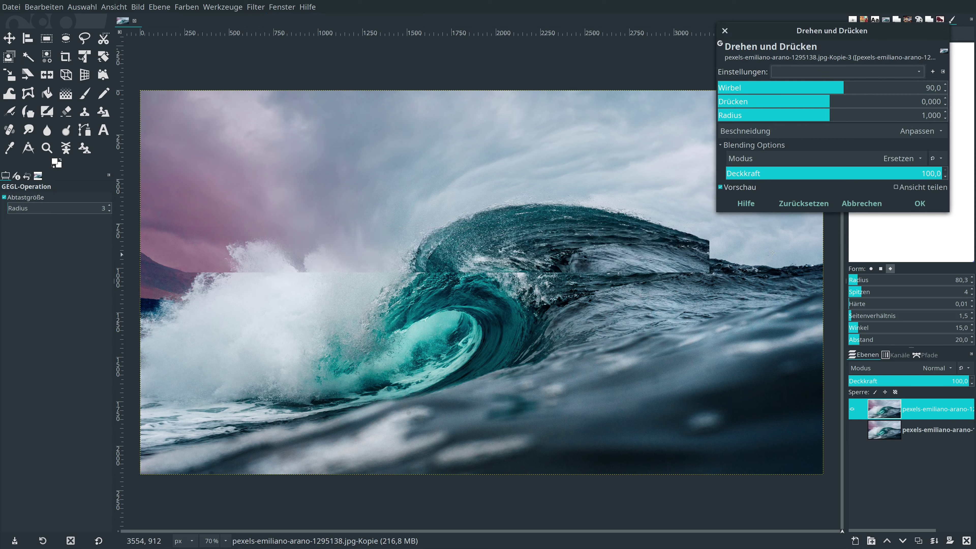
double_click(932, 88)
text(0)
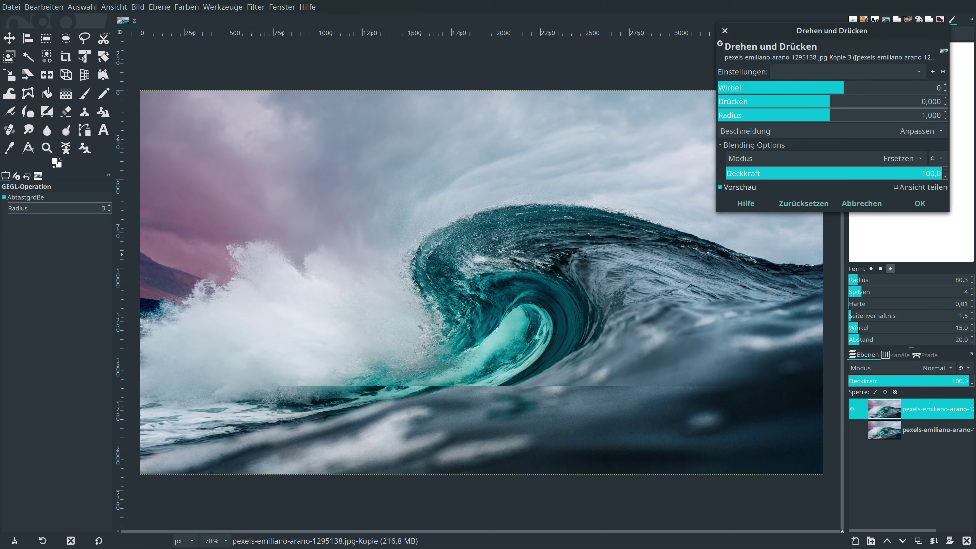
key(BackSpace)
text(0)
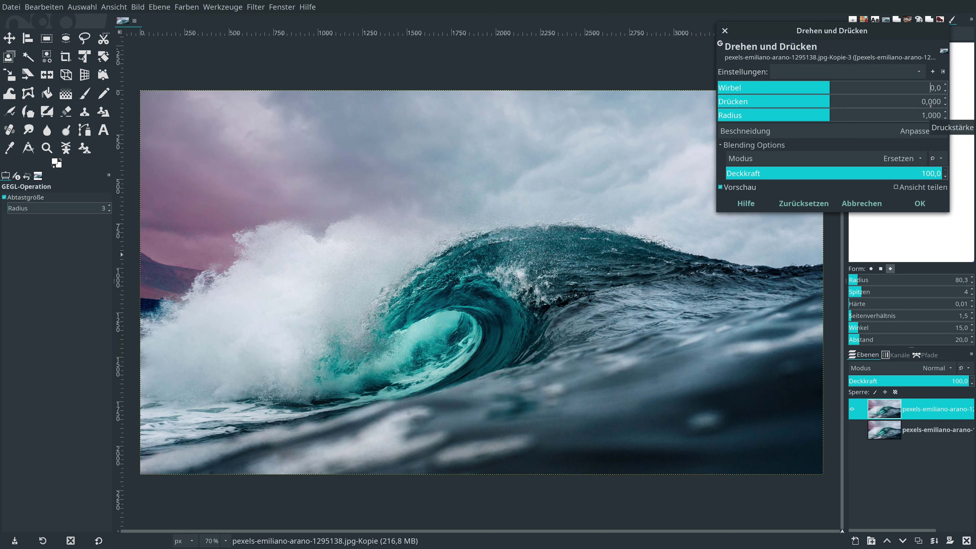
key(Tab)
text(,250)
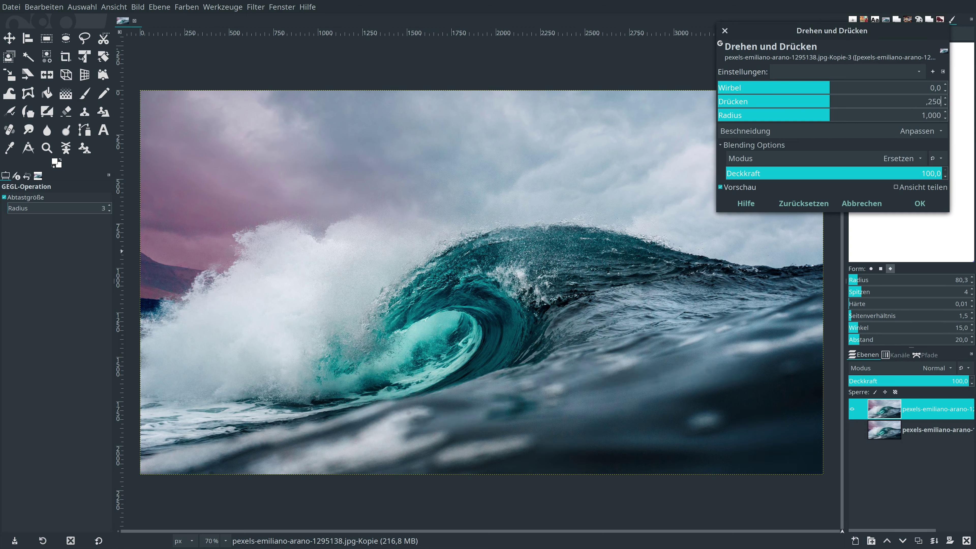
key(Return)
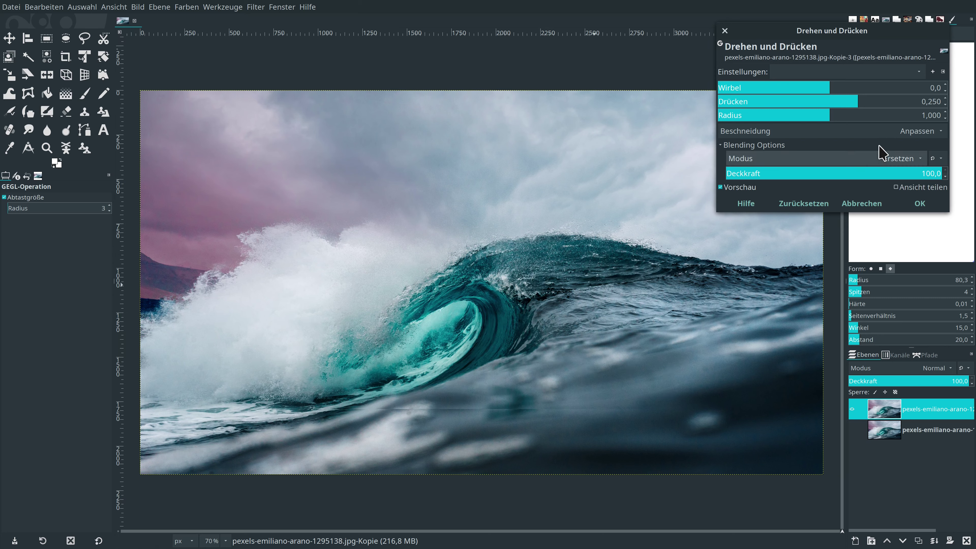
Step: Change the pinch to -0,25, compare the preview, and apply the distortion
click(930, 101)
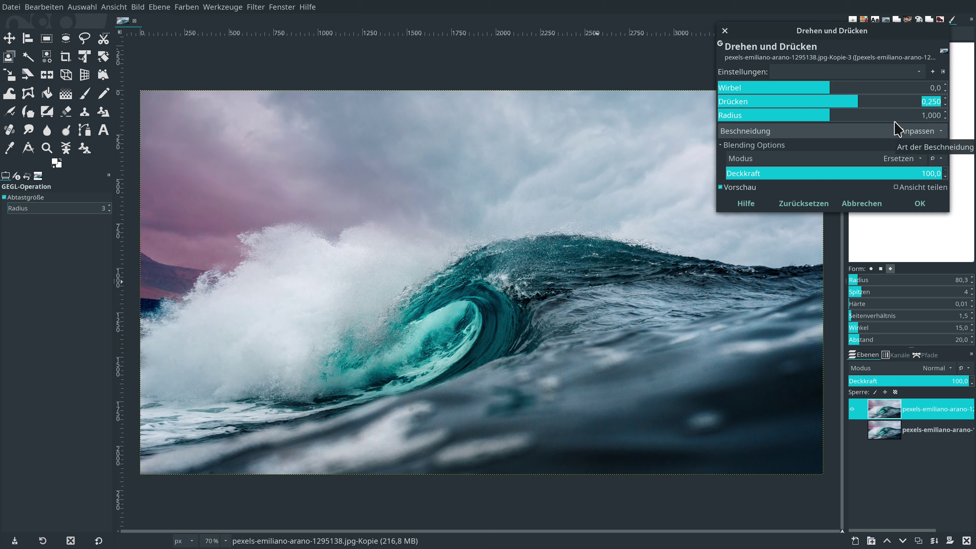
key(BackSpace)
text(-0,25)
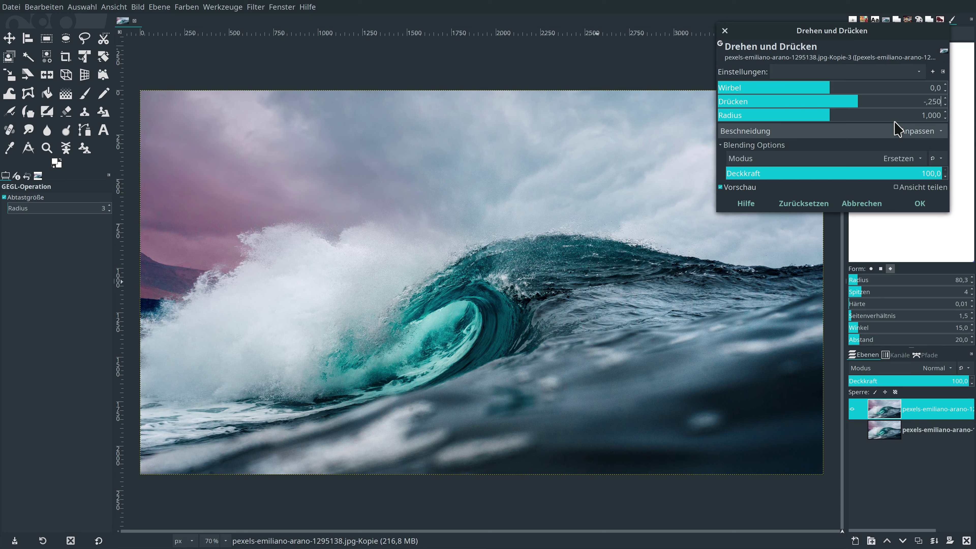
key(Return)
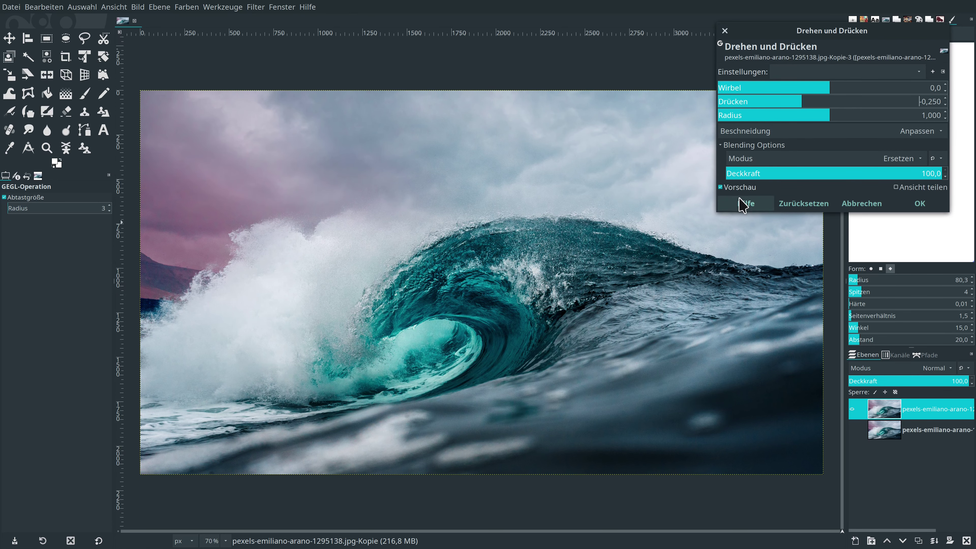
click(740, 187)
click(741, 188)
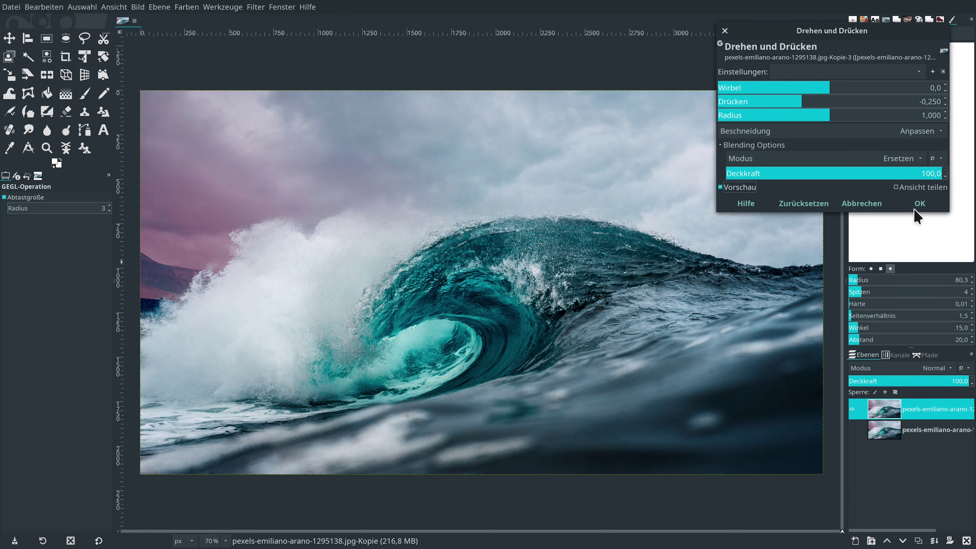
click(920, 203)
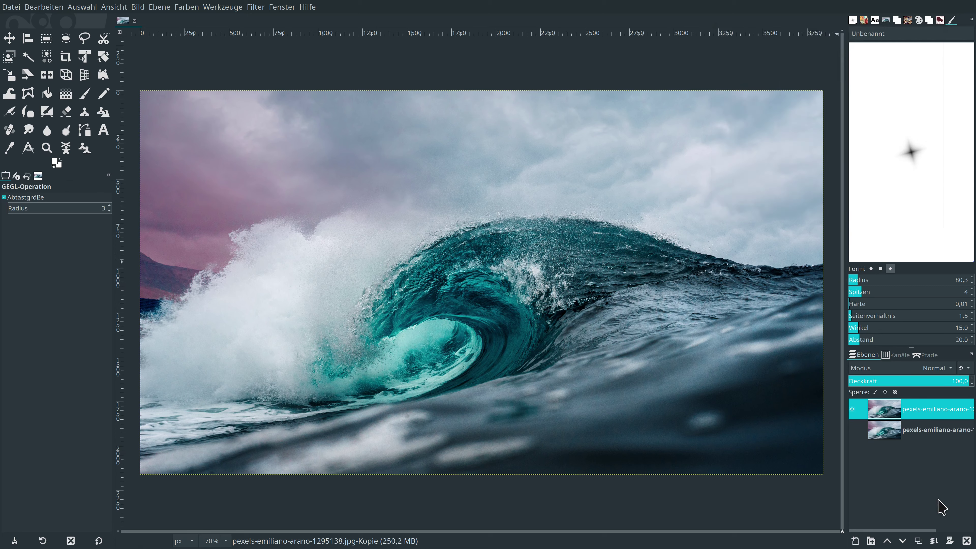
Step: Duplicate the distorted wave layer, then preview and cancel the Lupeneffekt filter
click(916, 541)
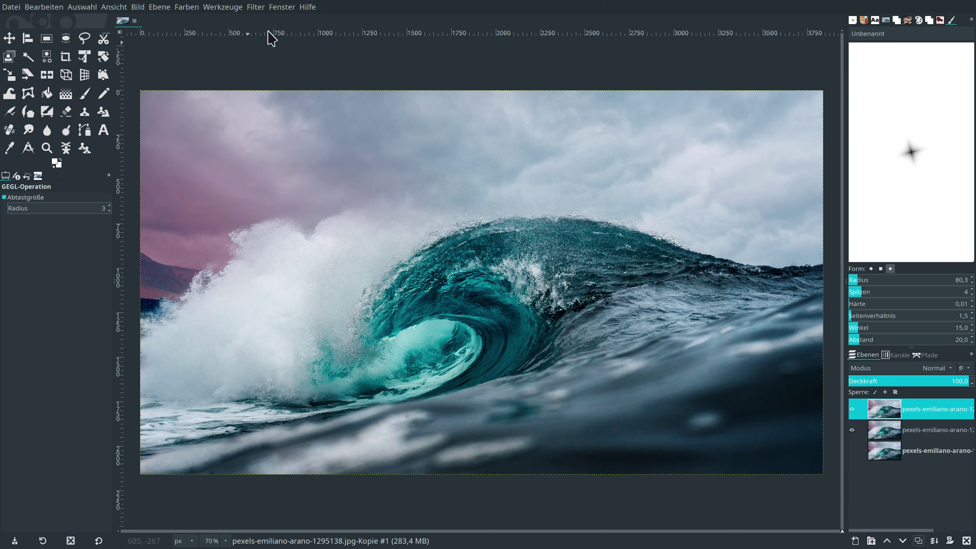
click(260, 7)
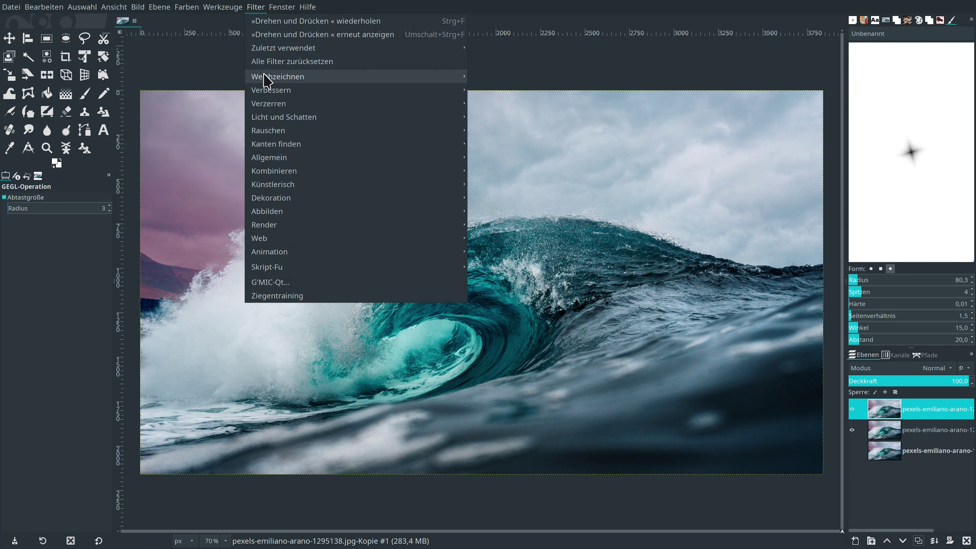
mouse_move(275, 102)
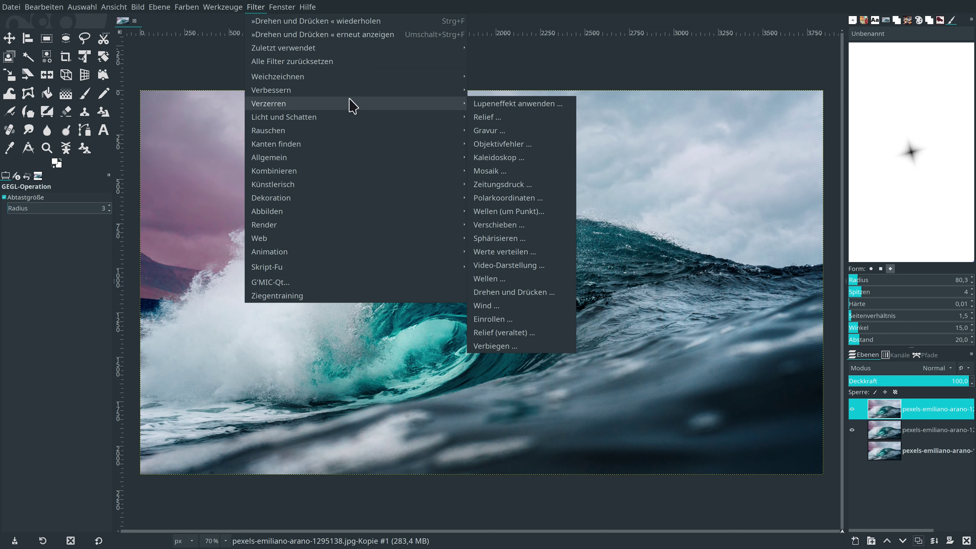
click(518, 101)
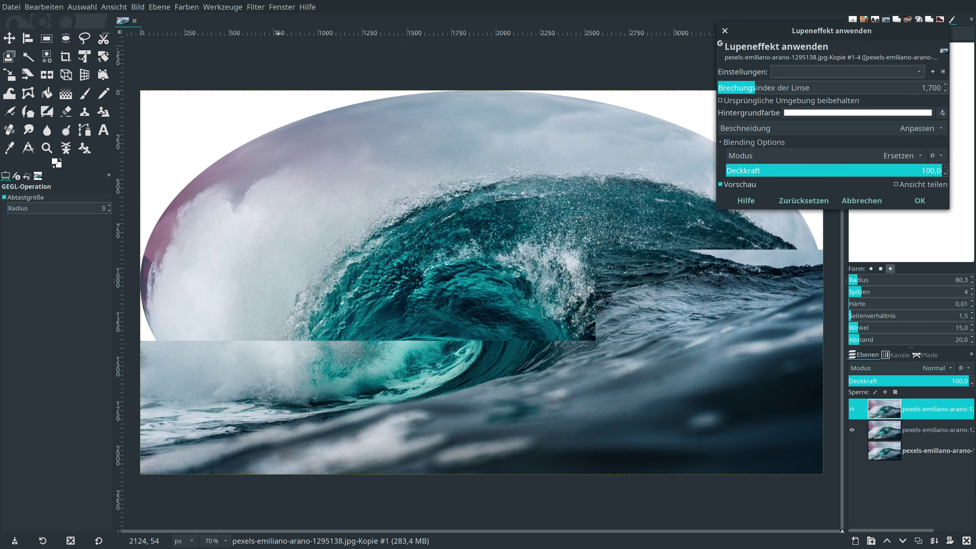
click(859, 200)
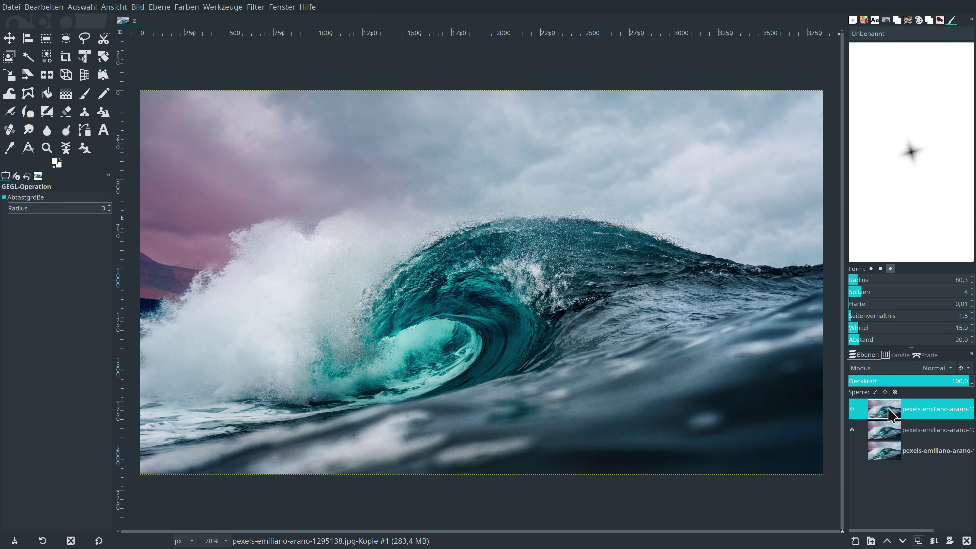
Step: Hide the middle wave layer
right_click(890, 409)
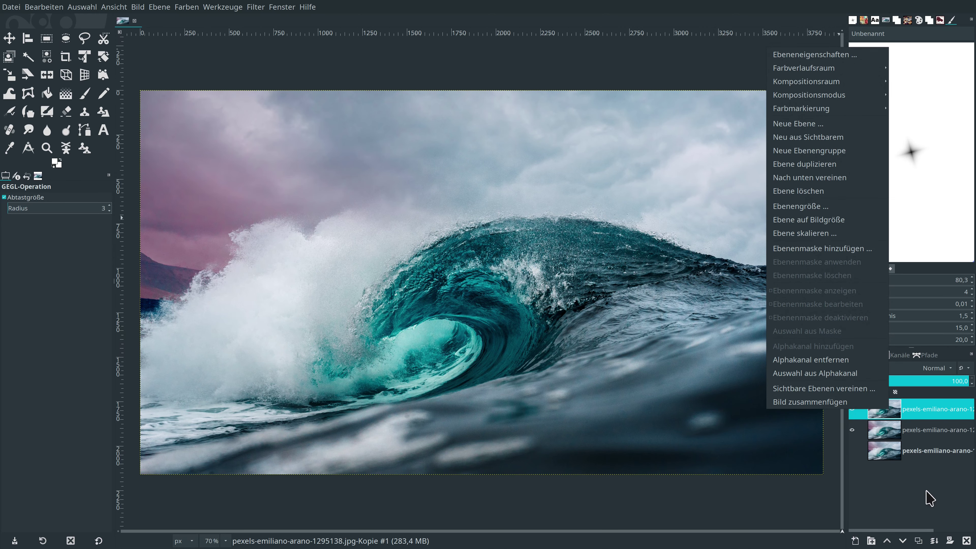
click(931, 499)
click(852, 429)
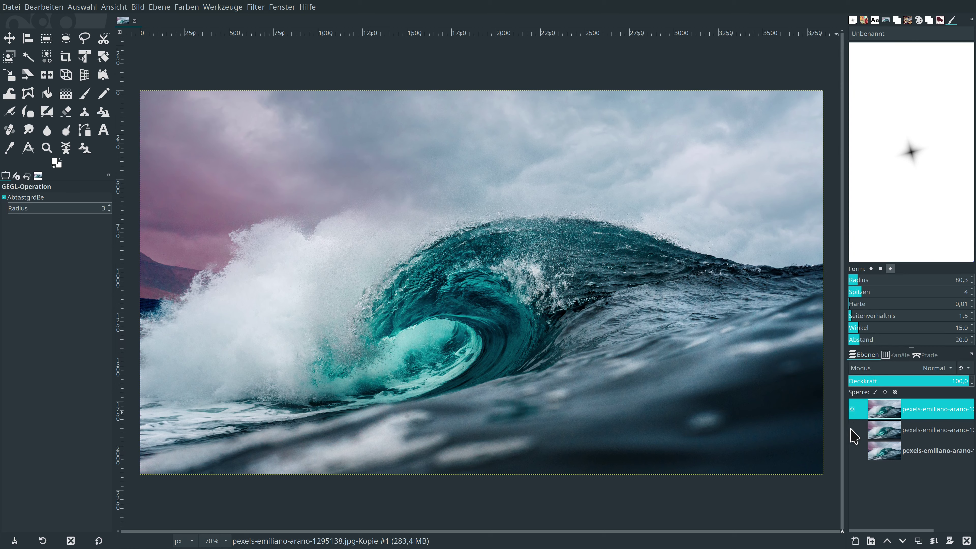
click(256, 7)
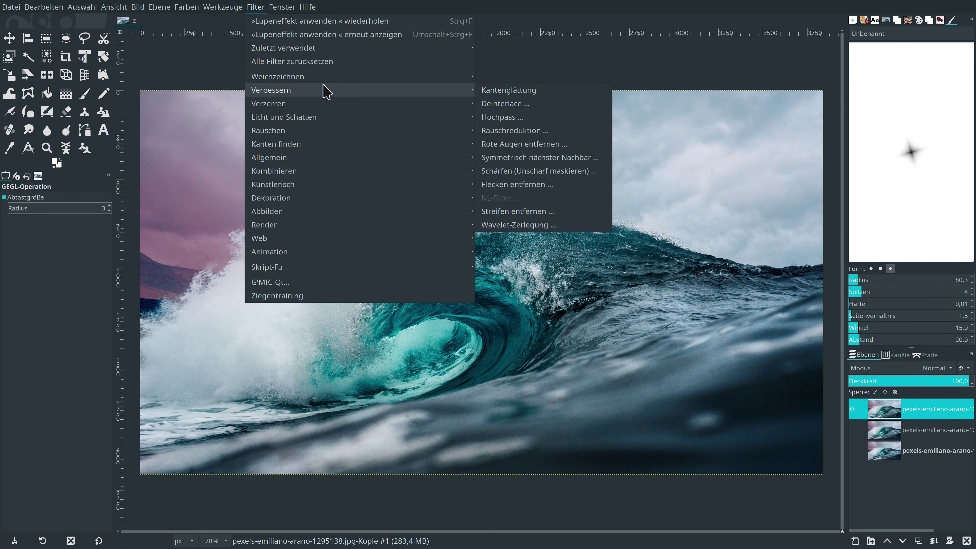
mouse_move(358, 103)
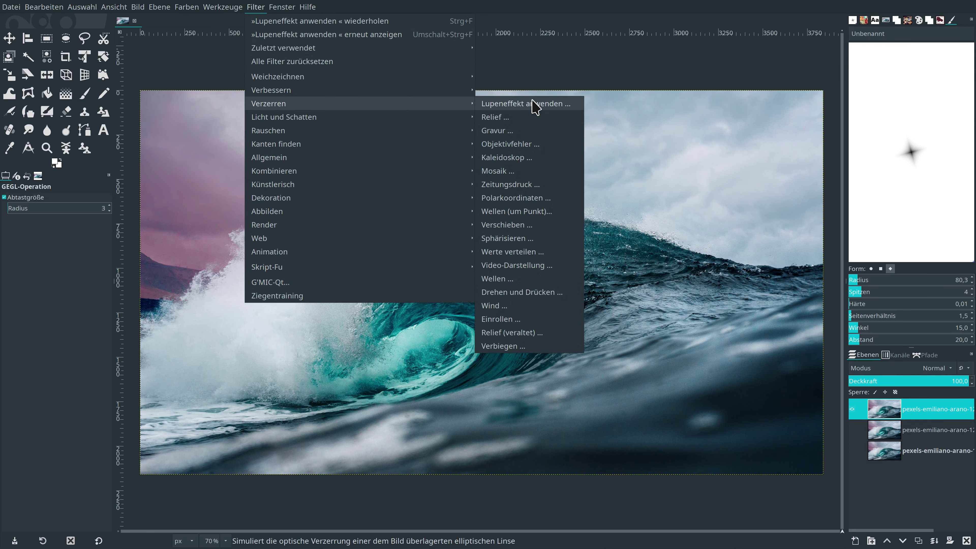
Step: Set the Lupeneffekt refraction index to 2,200 and bring up its background colour chooser
click(535, 101)
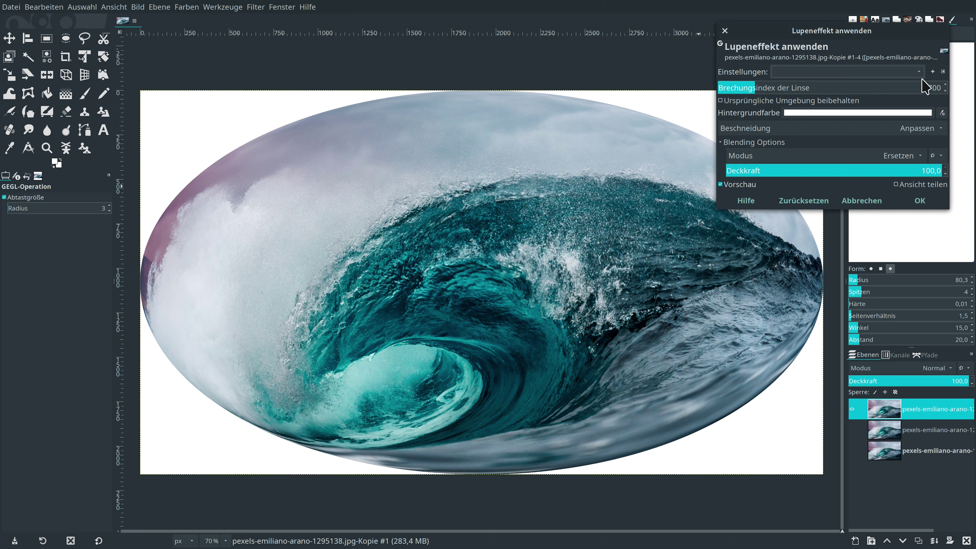
click(926, 93)
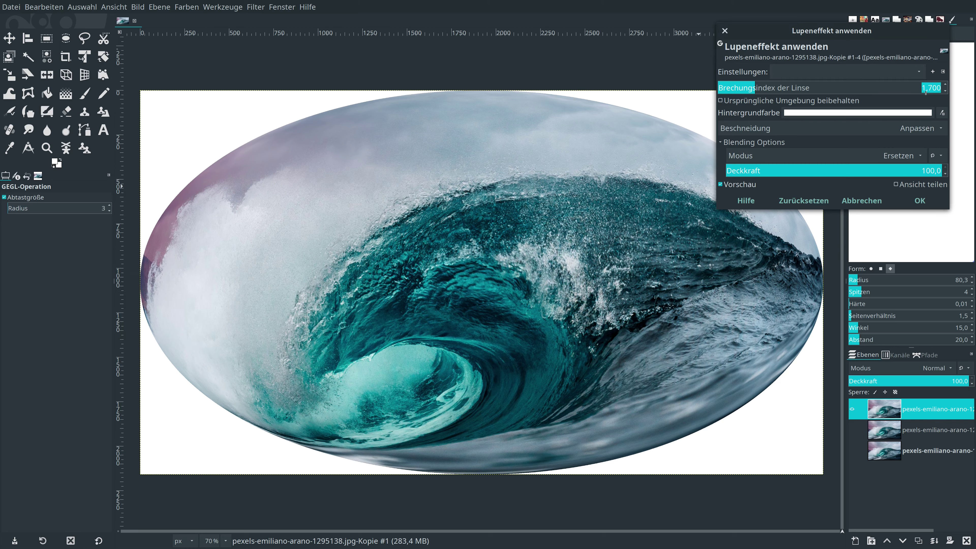
text(2,20)
key(Return)
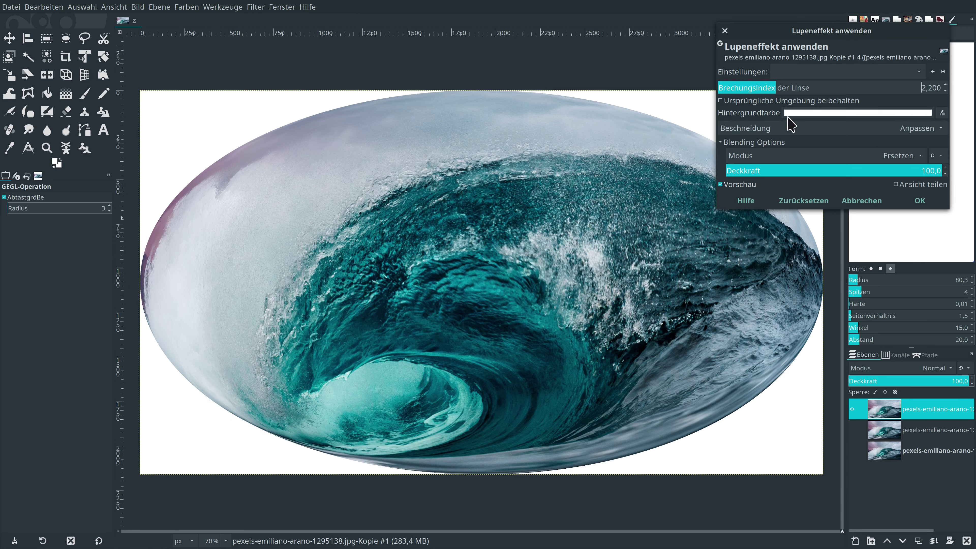
click(755, 101)
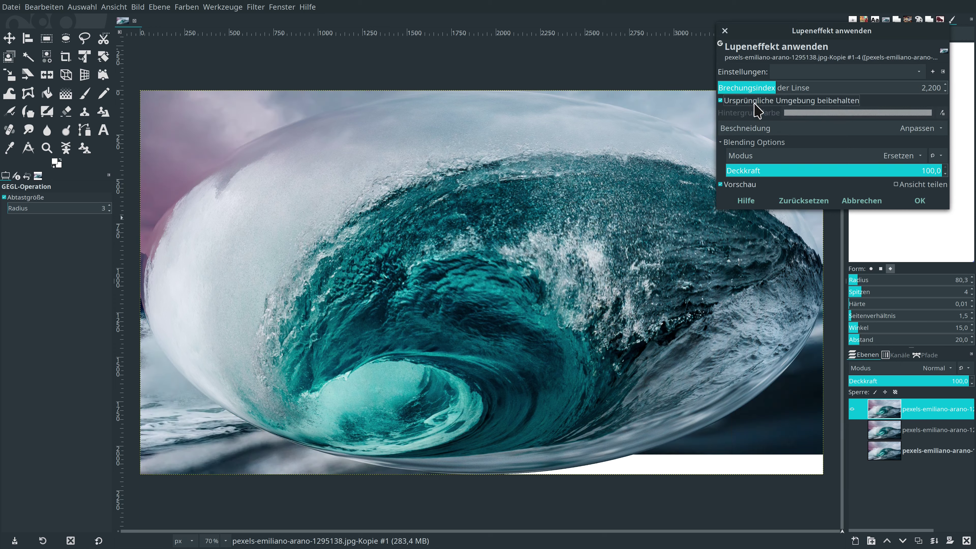
click(766, 102)
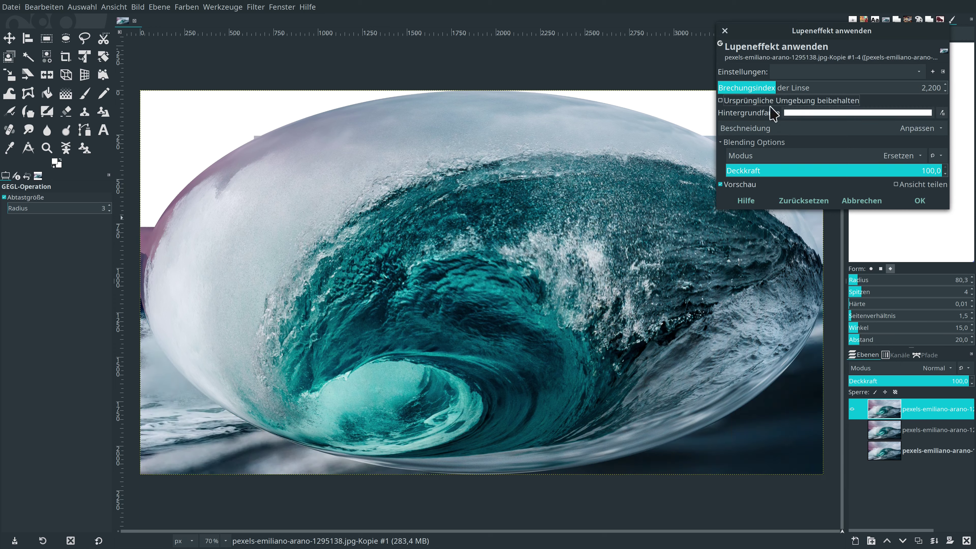
click(860, 113)
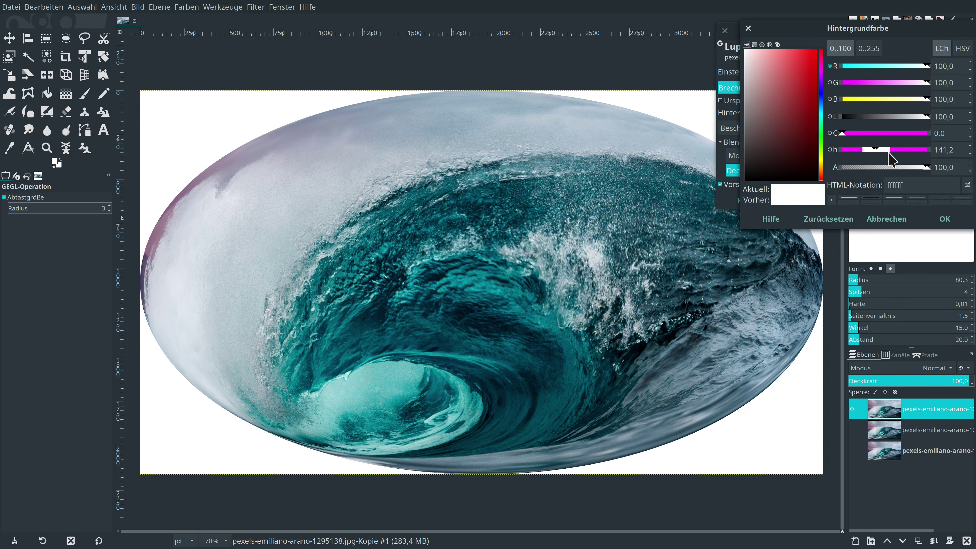
Step: Set the lens background colour's alpha to 0 and apply the Lupeneffekt
click(877, 150)
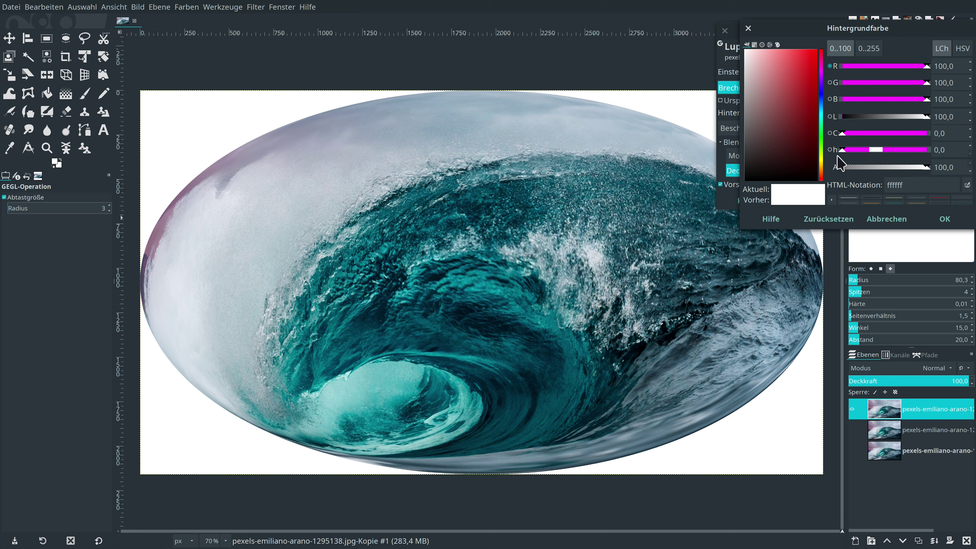
drag(929, 172, 826, 181)
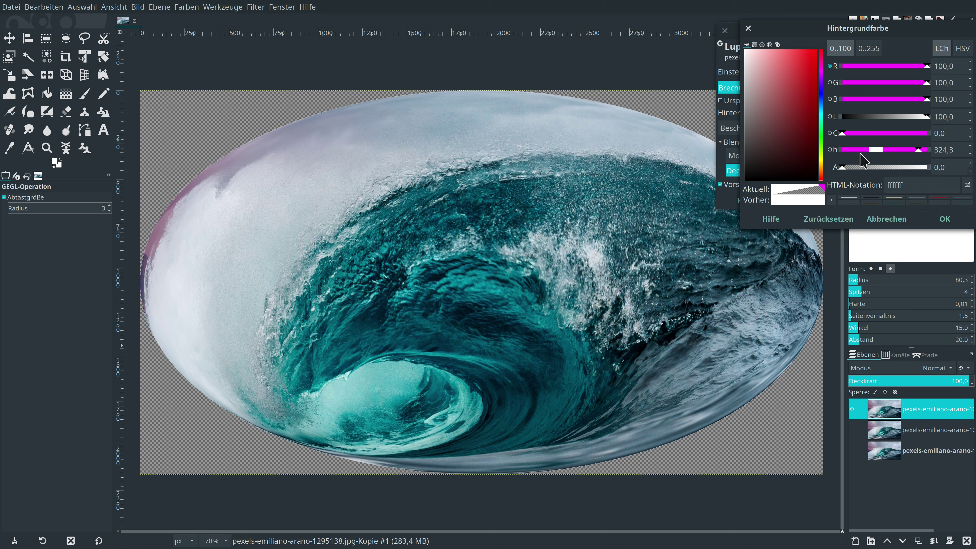
drag(921, 153, 837, 158)
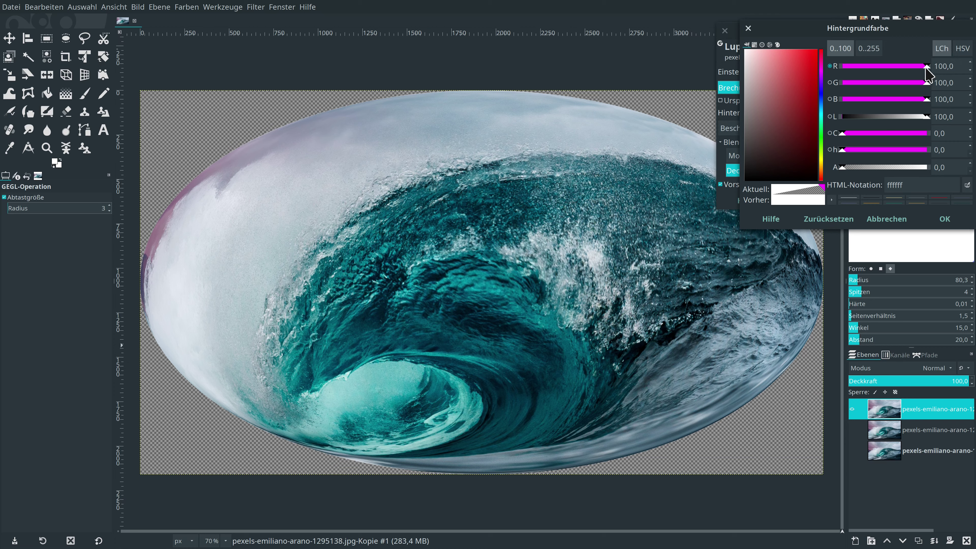
drag(928, 66, 840, 66)
drag(927, 82, 841, 82)
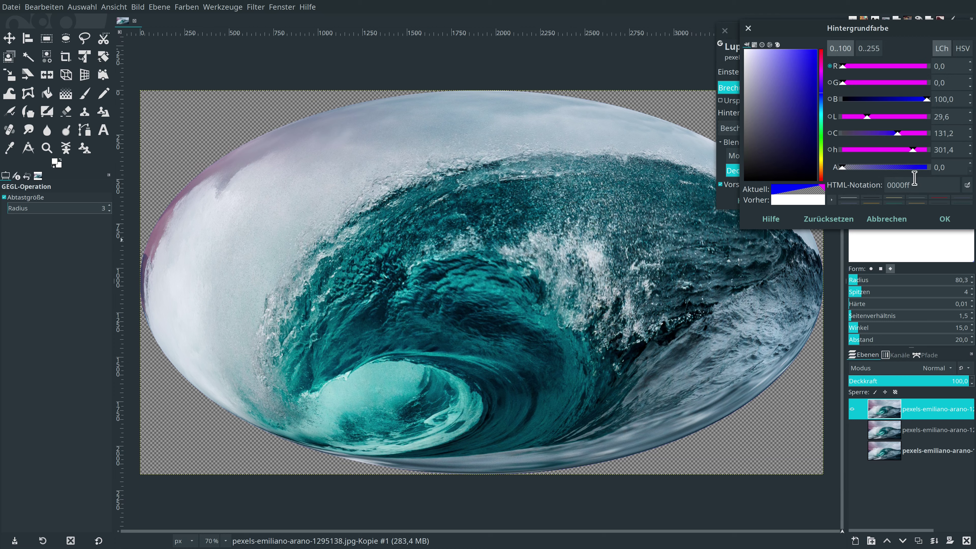
click(828, 219)
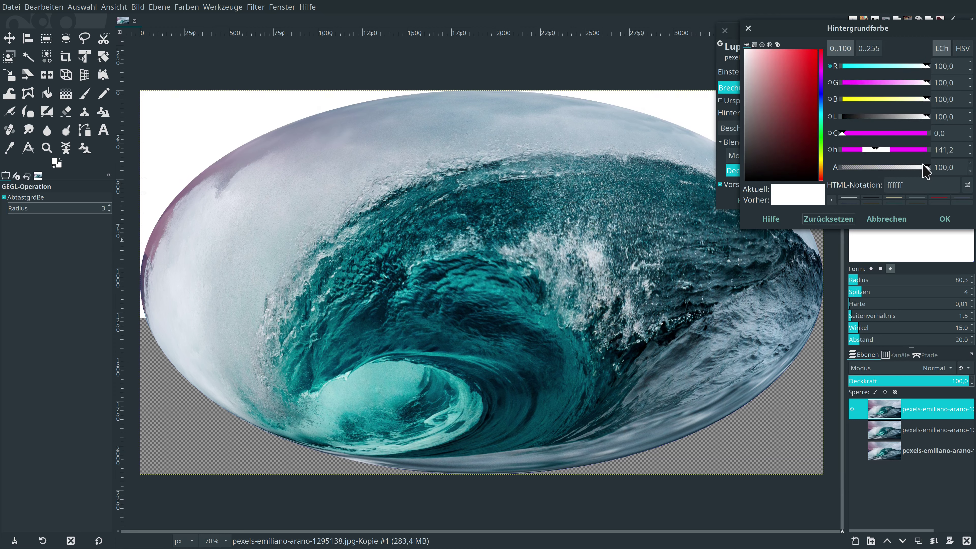
drag(922, 169, 804, 170)
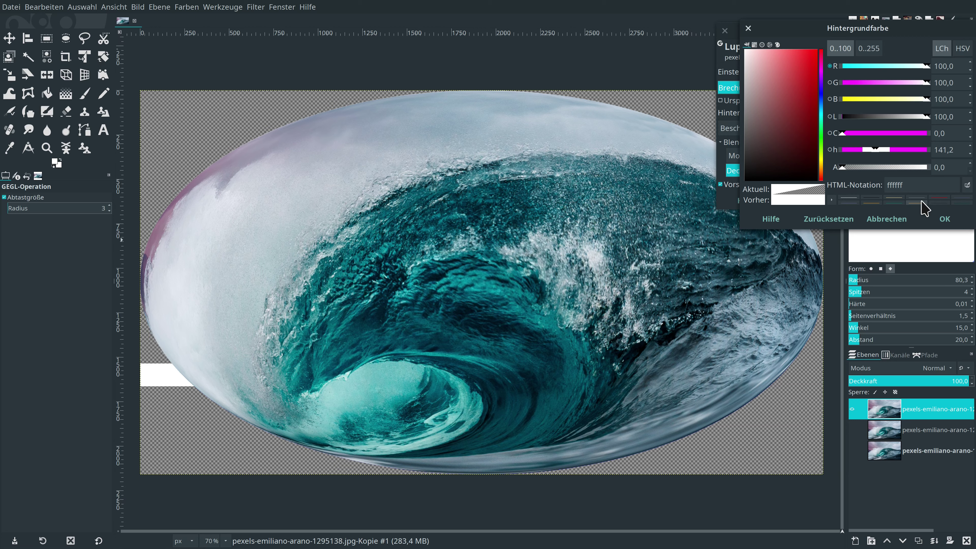
click(943, 219)
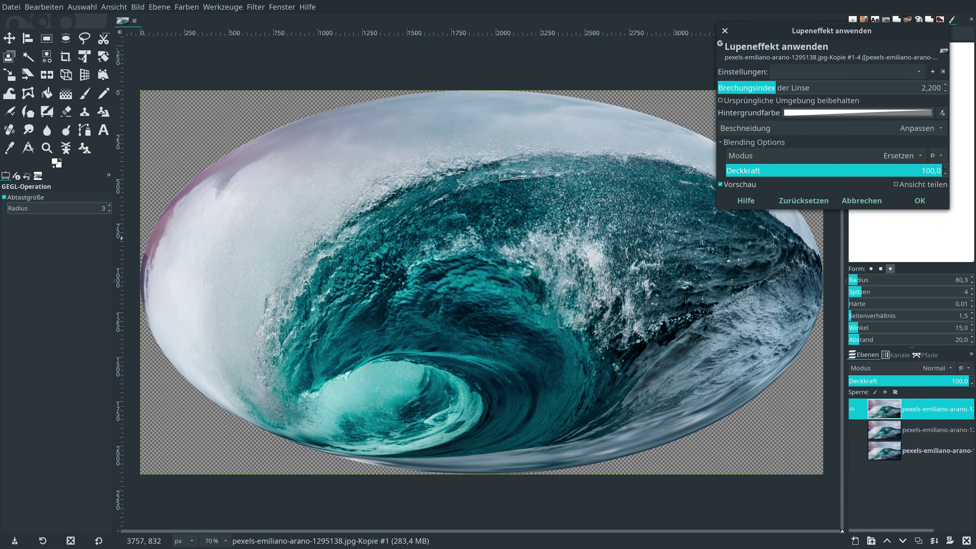
click(919, 200)
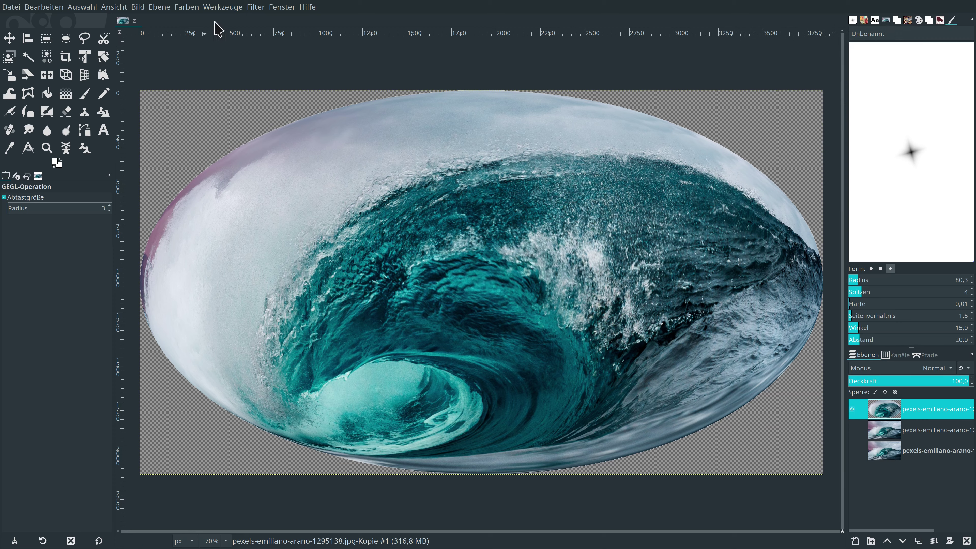
Step: Check the image properties, then trial-scale the layer to 1920 × 1290 and undo it
click(138, 7)
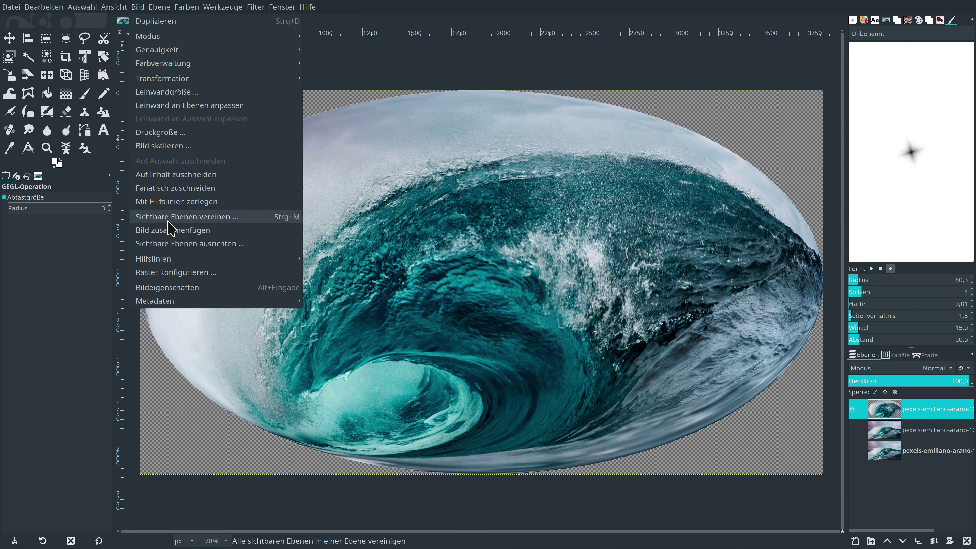
click(164, 288)
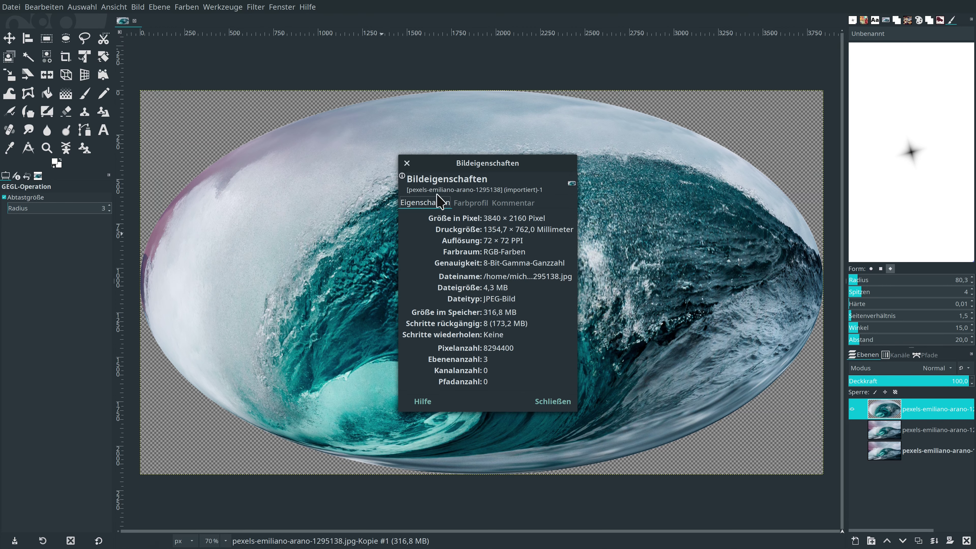
click(407, 163)
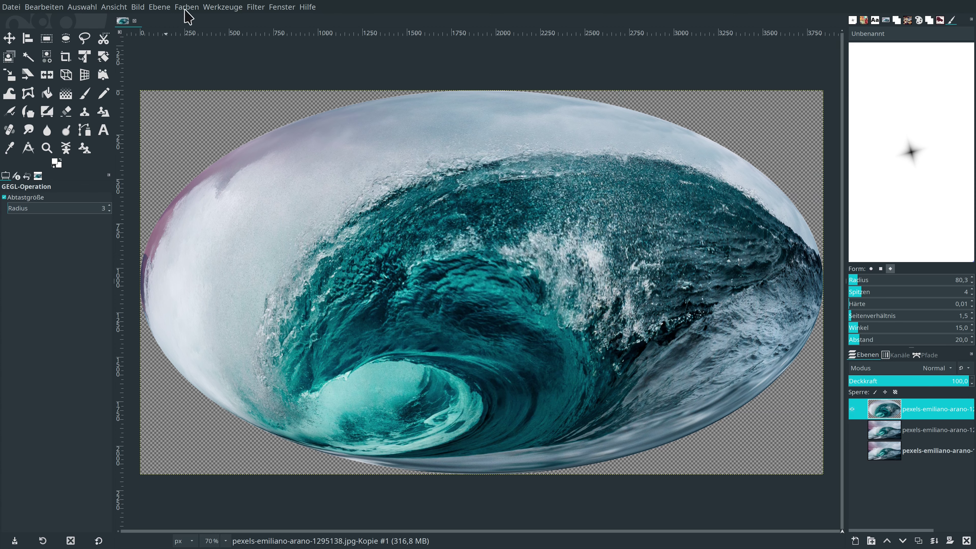
click(159, 8)
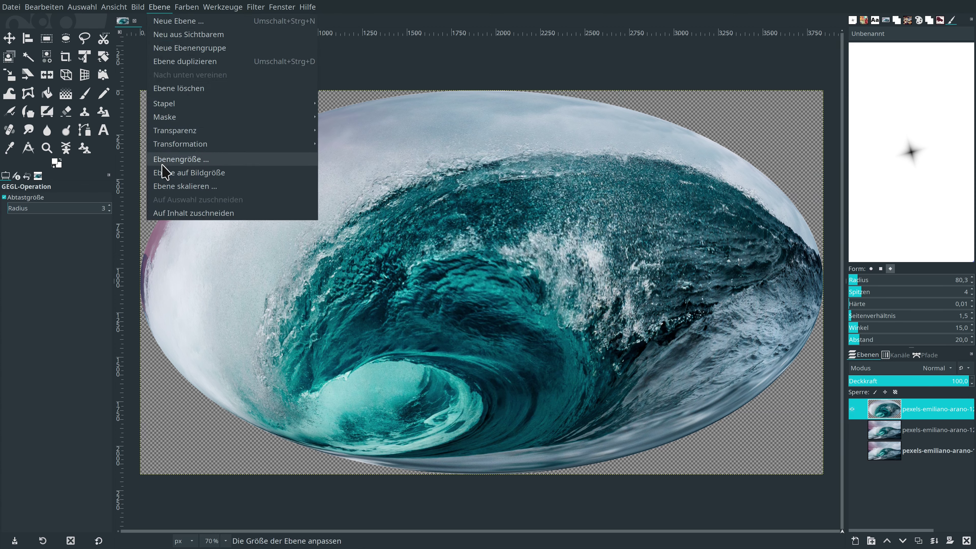
click(168, 188)
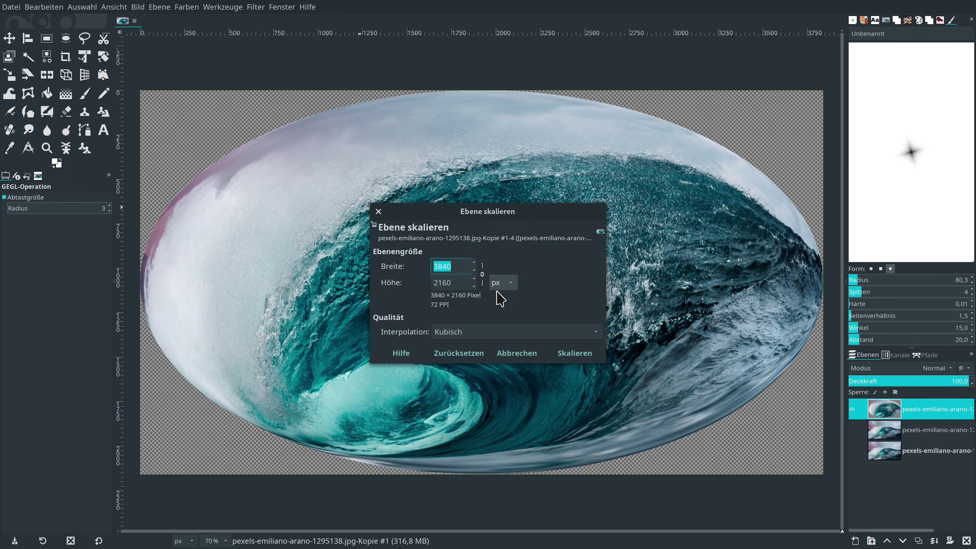
click(482, 275)
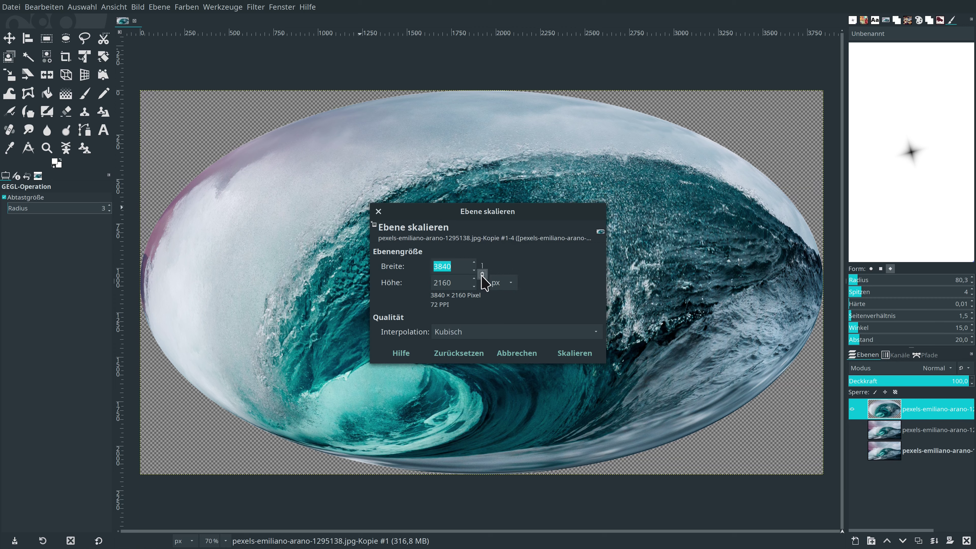
click(461, 266)
text(1920)
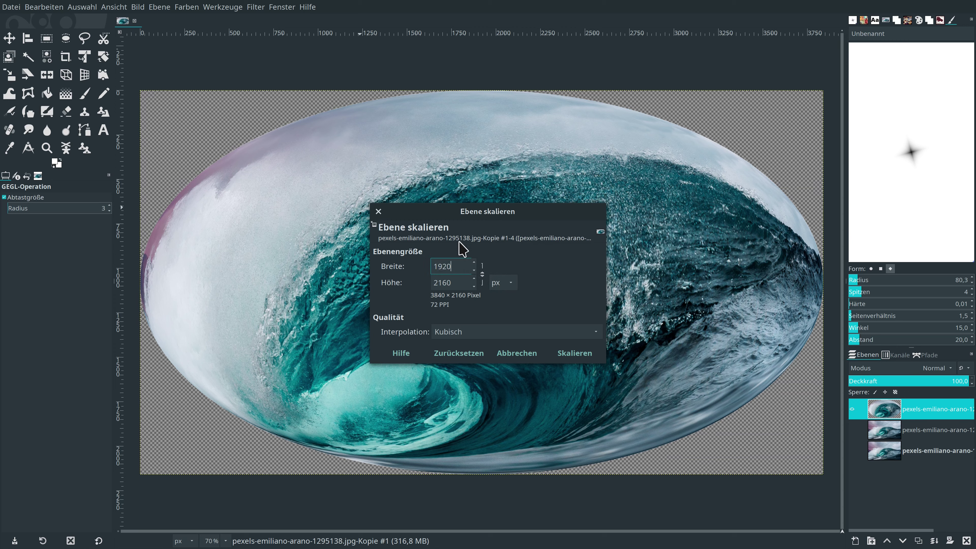
click(454, 284)
text(129)
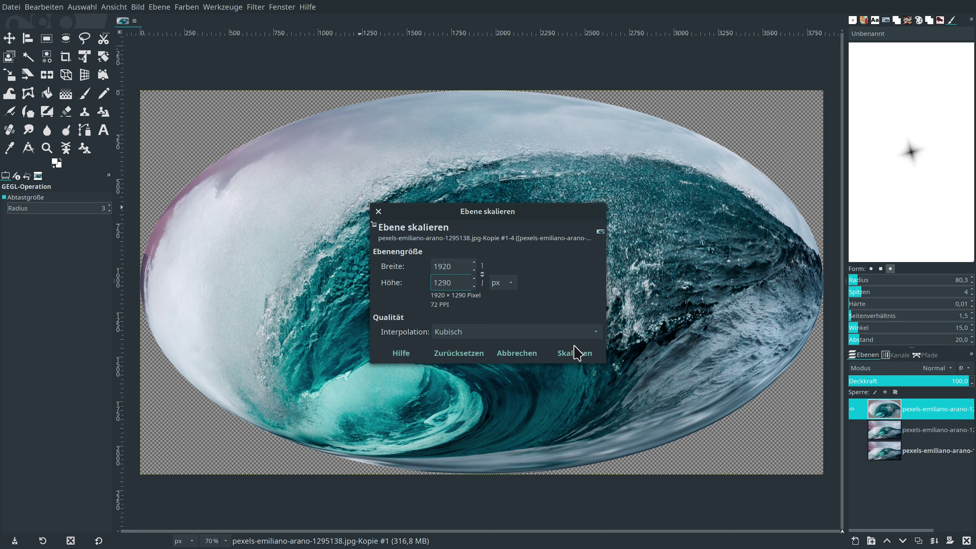
click(575, 353)
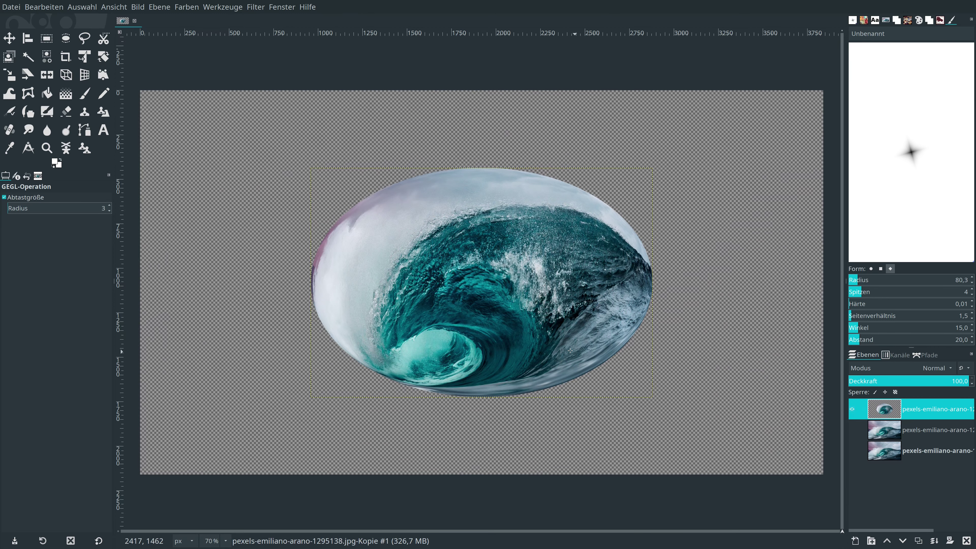
click(44, 7)
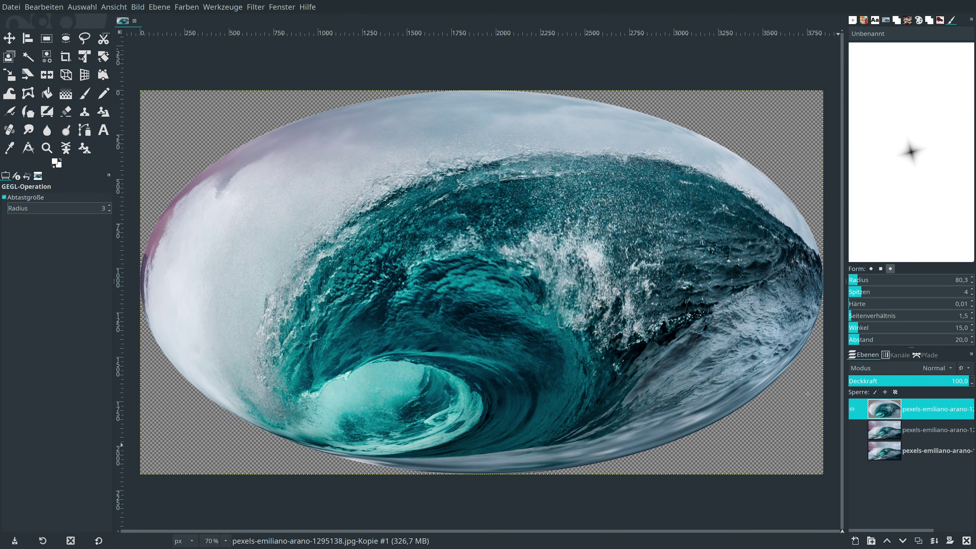
Step: Select the lens ellipse from the top layer's alpha channel
click(185, 8)
mouse_move(160, 7)
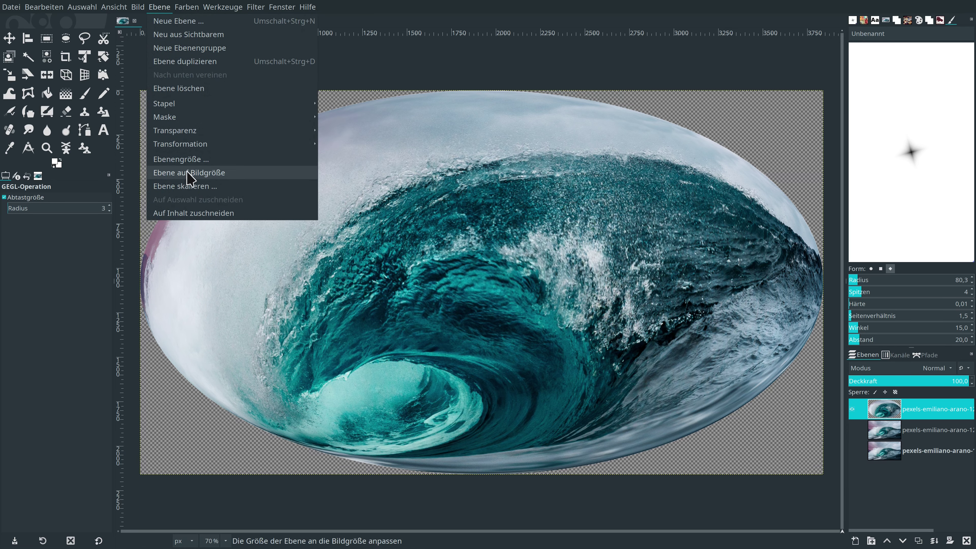
click(191, 186)
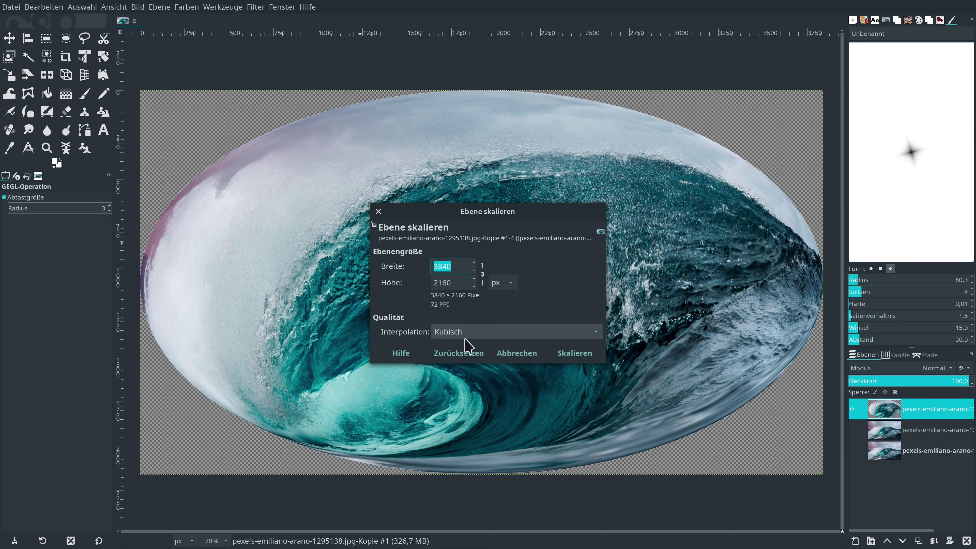
click(517, 354)
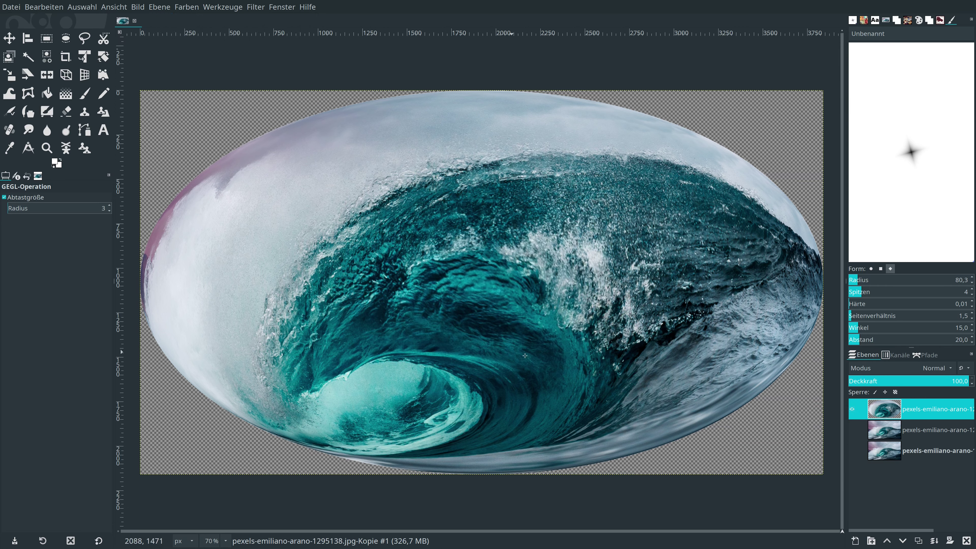
right_click(930, 411)
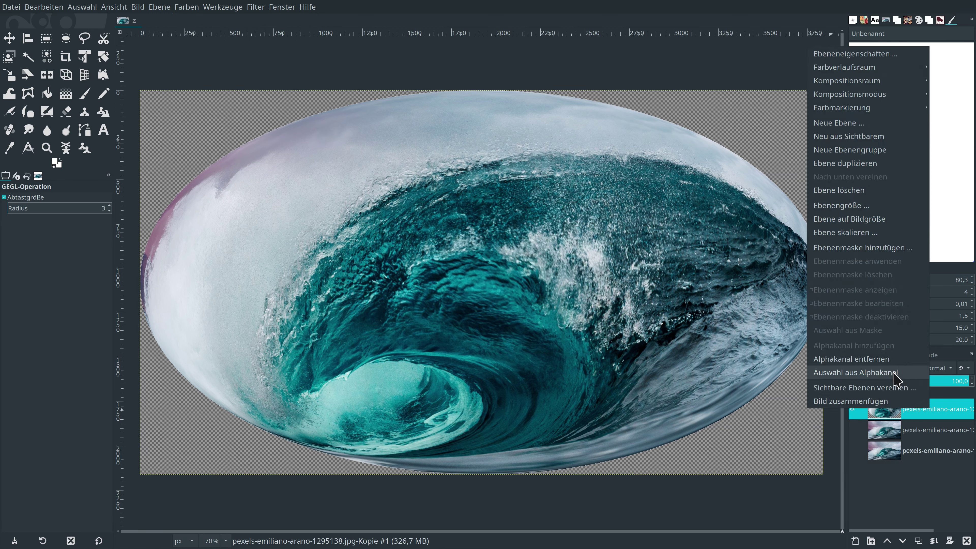
click(884, 372)
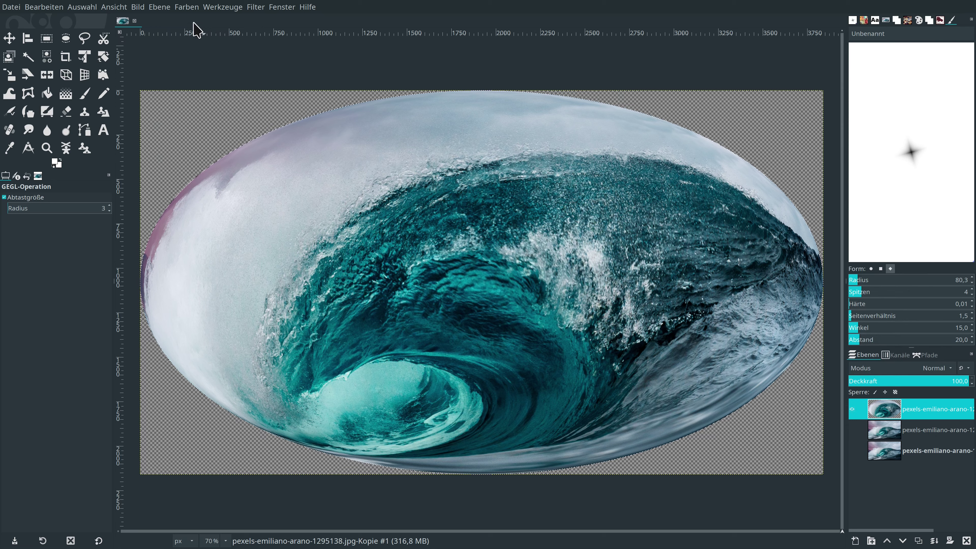
Step: Scale the top layer, proportions unlinked, to 1920 × 1920 pixels
click(159, 6)
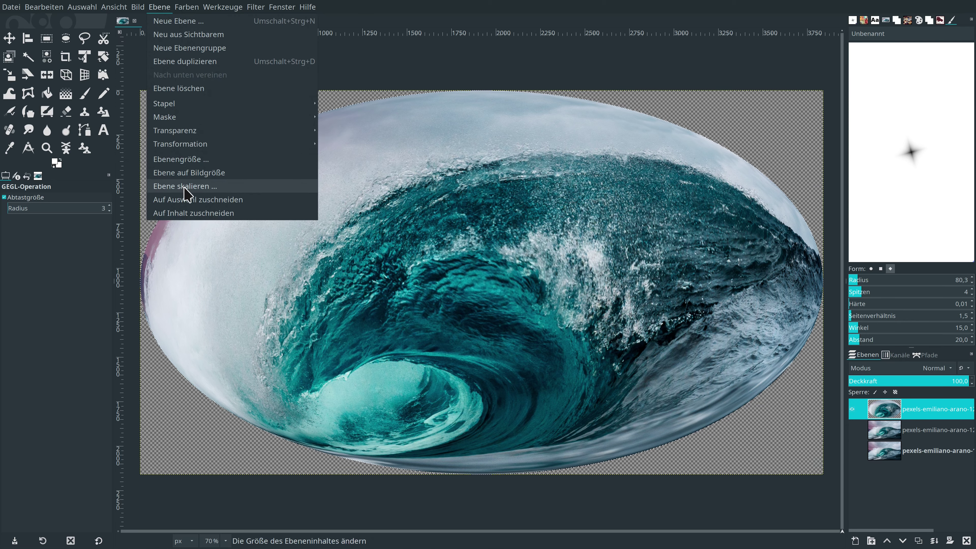
click(173, 187)
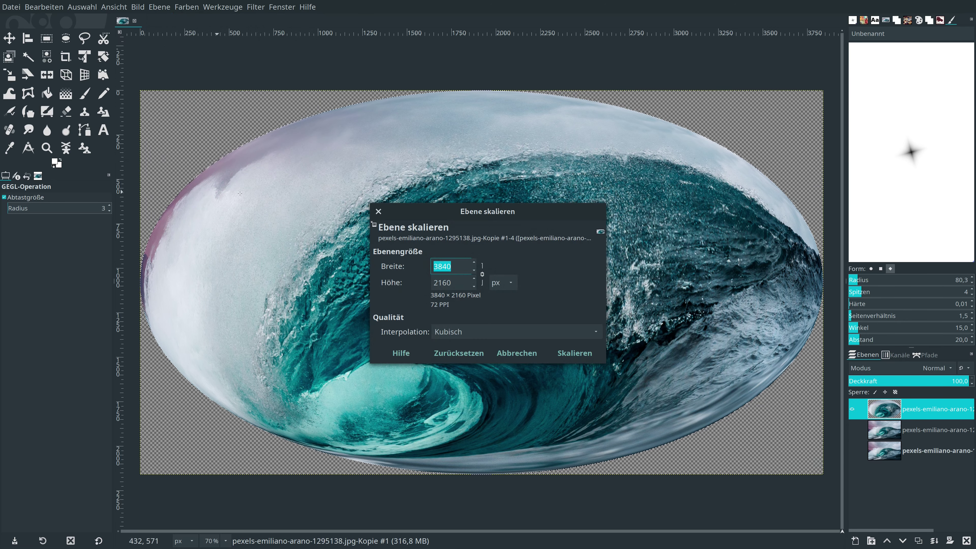
click(482, 274)
text(1920)
double_click(454, 282)
text(1)
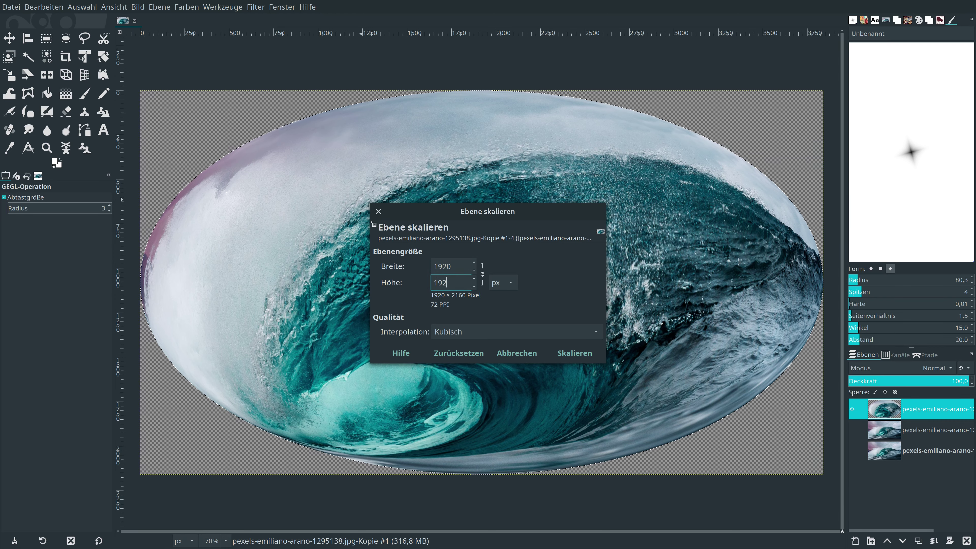
click(586, 355)
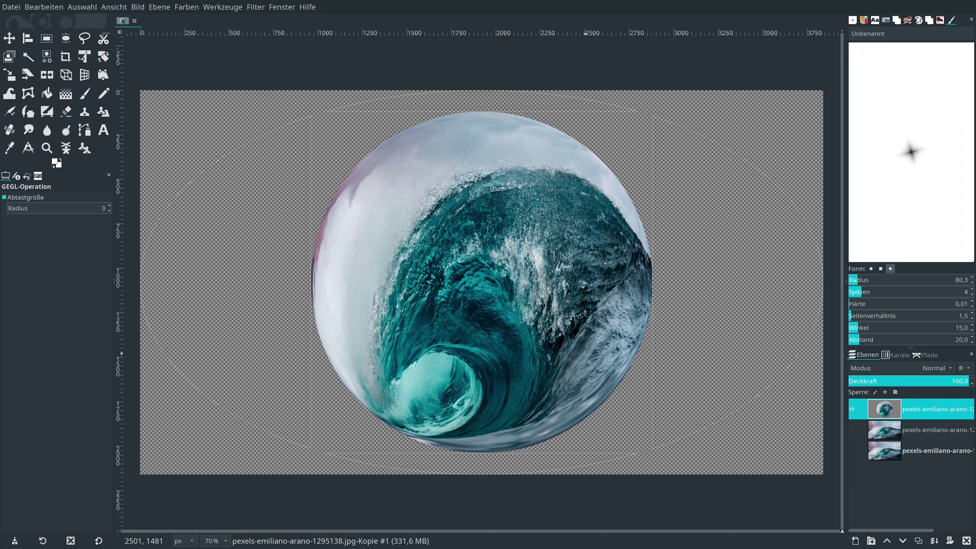
Step: Fit the bubble layer to image size, clear the selection, and show the ocean photo layer
right_click(889, 411)
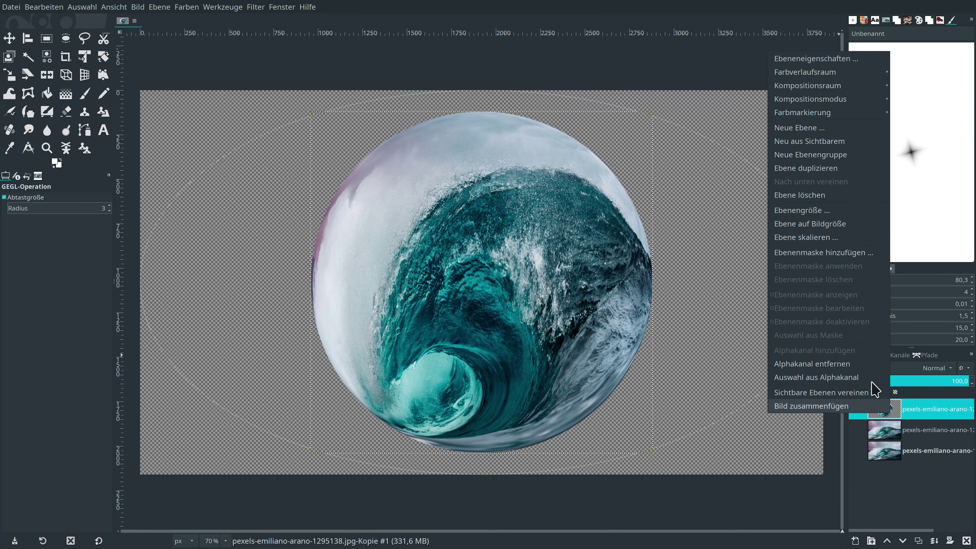
click(845, 223)
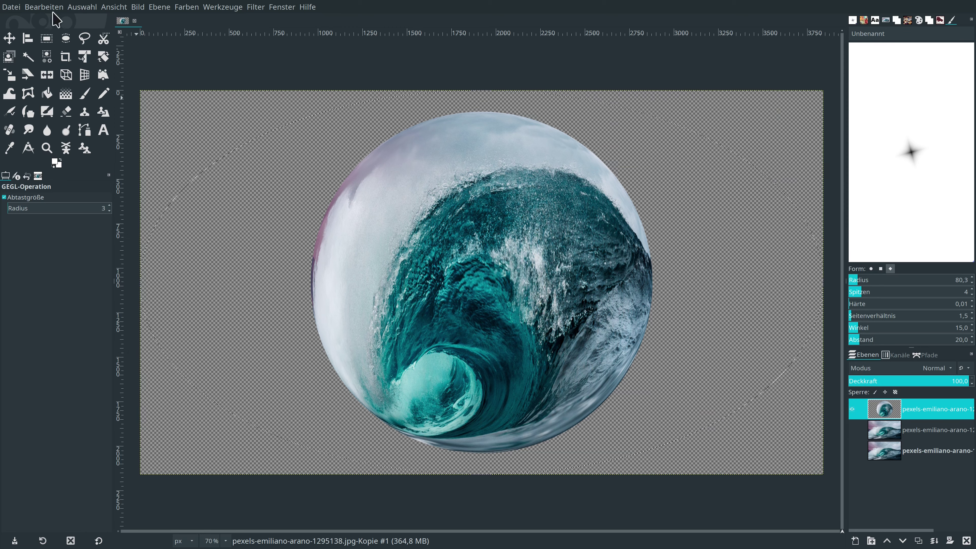
click(73, 7)
click(76, 34)
click(852, 430)
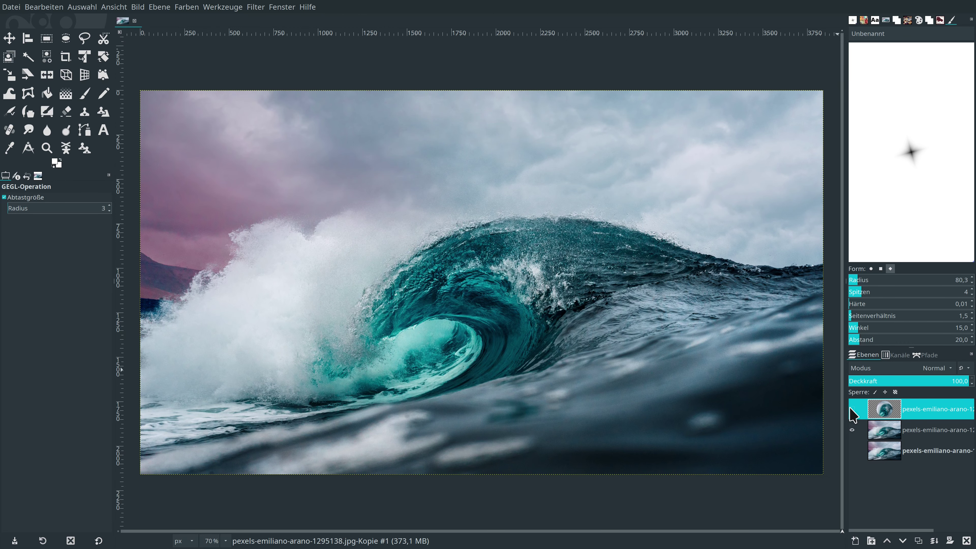
shift+click(852, 430)
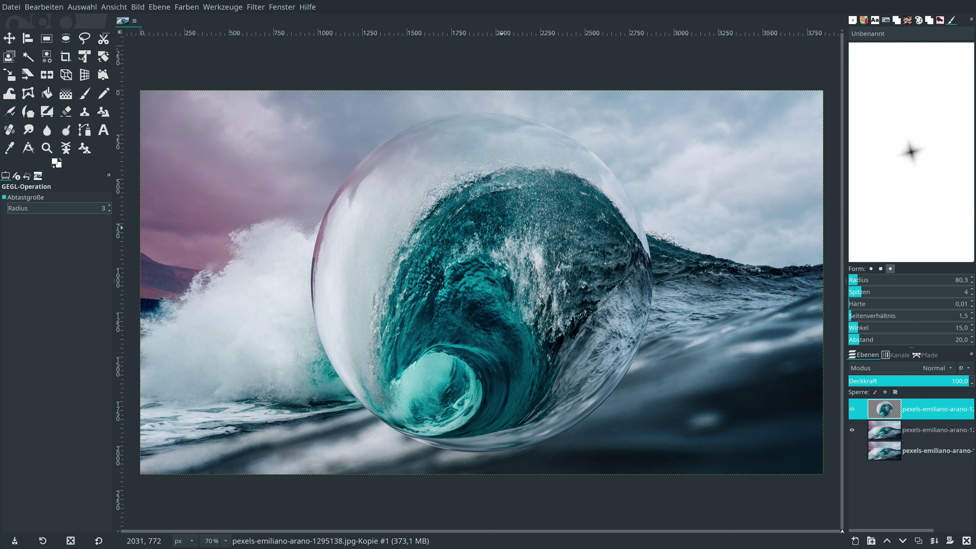
Step: Use the Move tool to drag the bubble about 359 px right over the breaking wave
click(10, 38)
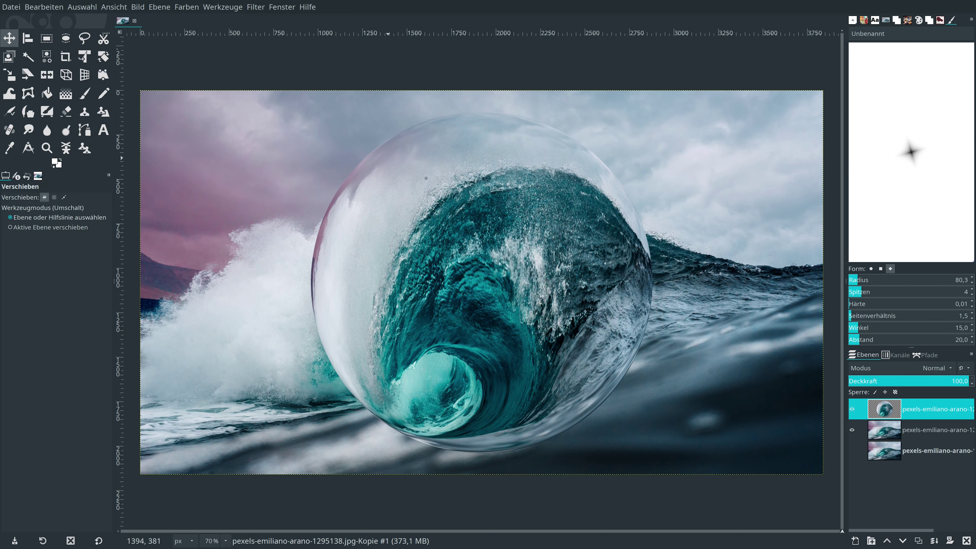
mouse_move(477, 281)
mouse_down()
mouse_move(516, 283)
mouse_move(537, 296)
mouse_move(513, 261)
mouse_move(521, 254)
mouse_move(539, 298)
mouse_up()
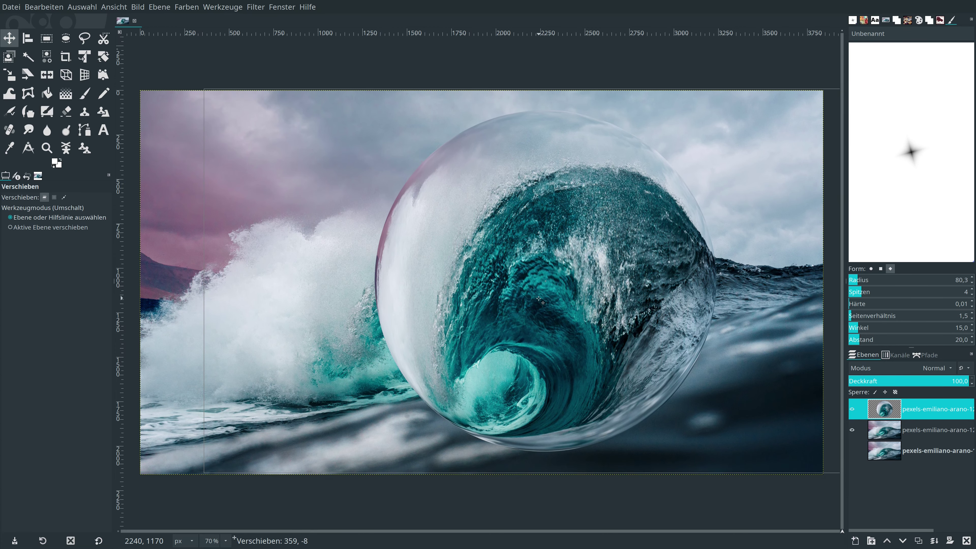
Step: Fit the bubble layer to image size and select its round outline with Alpha to Selection
right_click(885, 410)
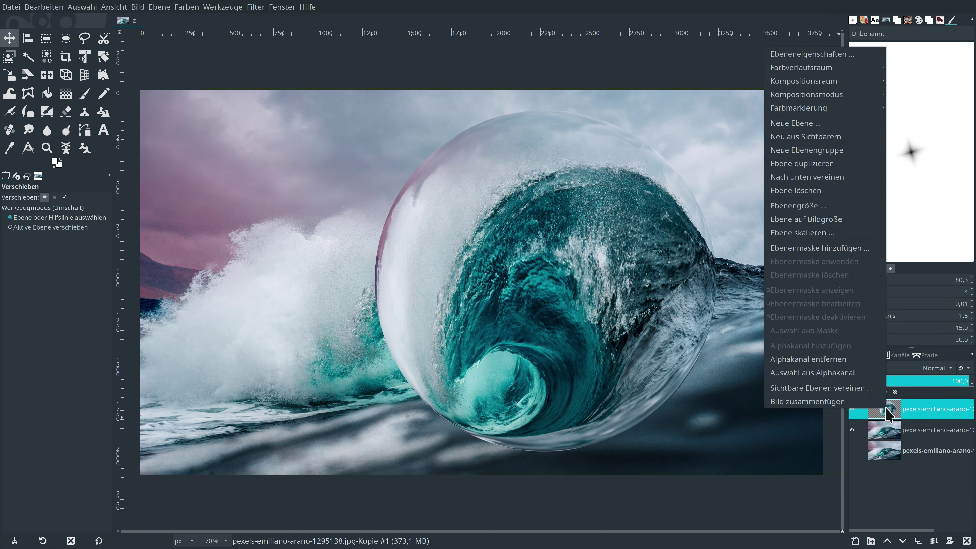
click(838, 219)
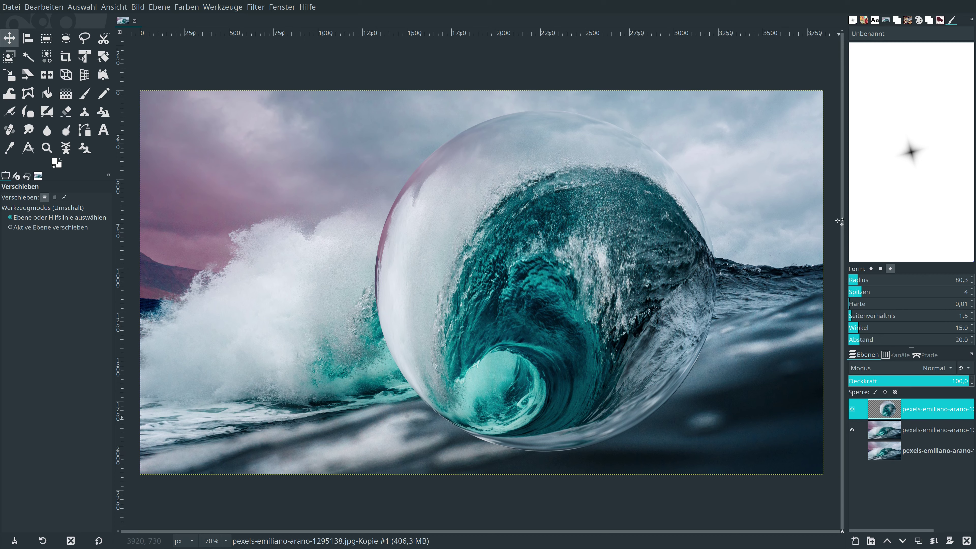
right_click(881, 413)
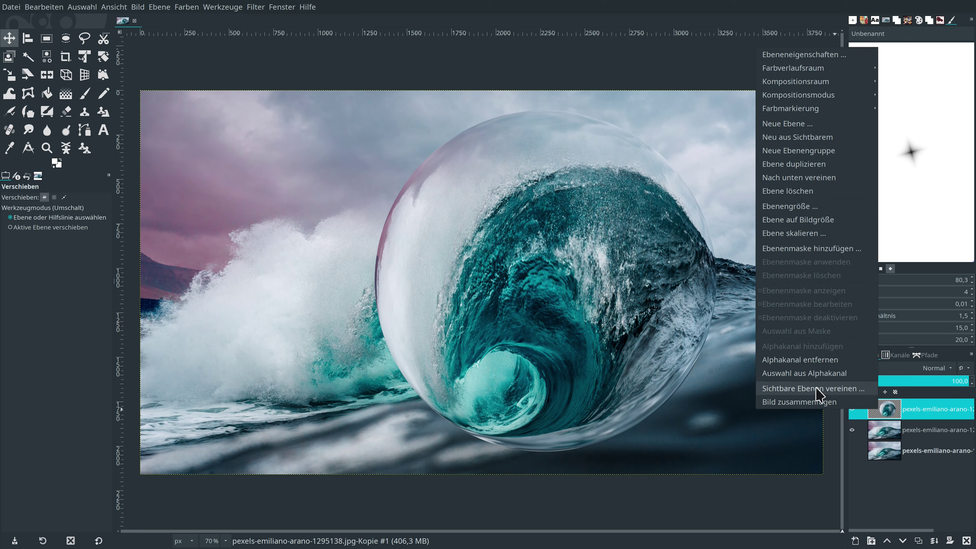
click(817, 377)
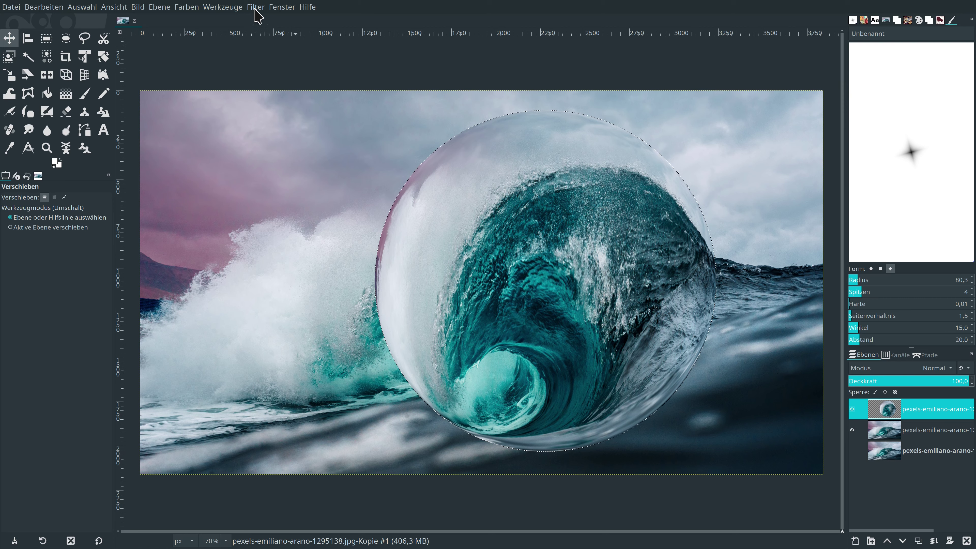
click(256, 7)
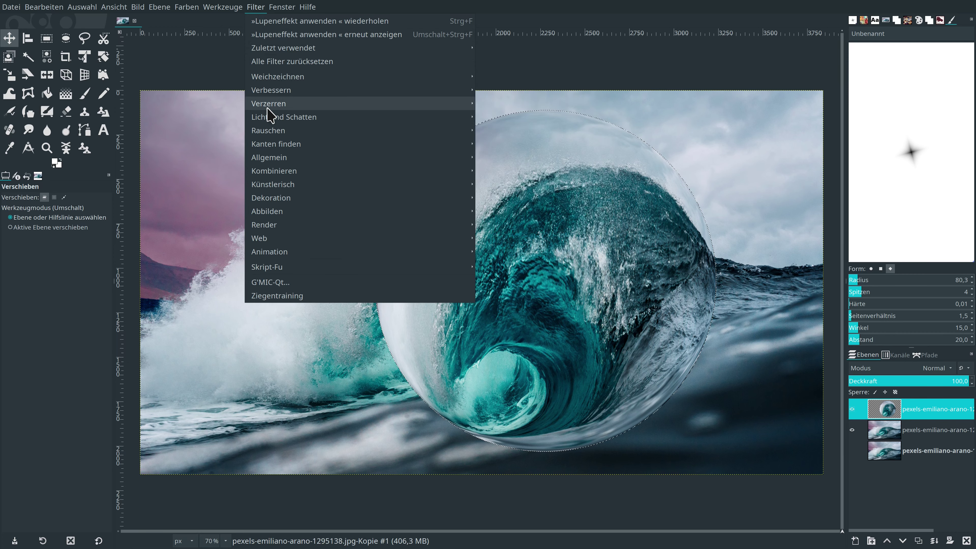
mouse_move(284, 117)
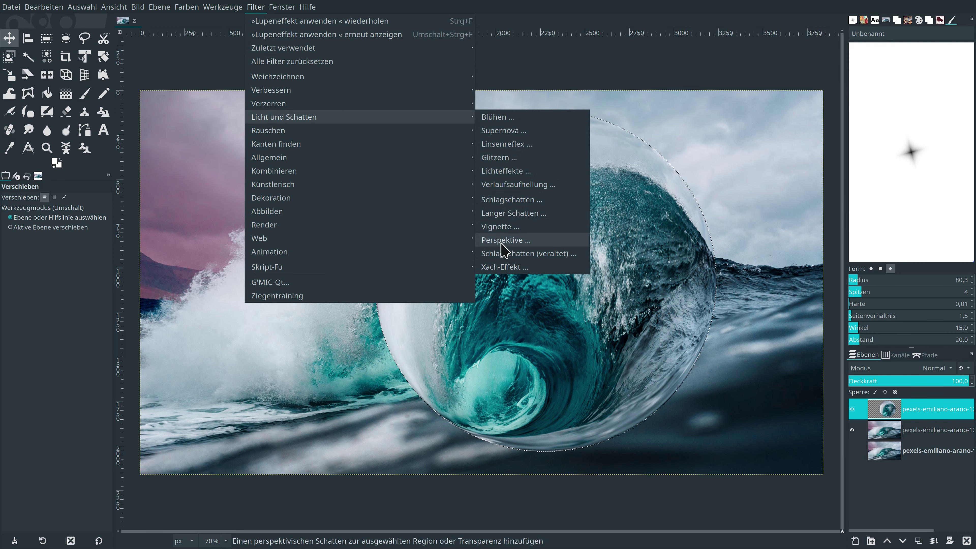
Step: Cancel the first drop shadow attempt, clear the selection, and reopen Schlagschatten
click(507, 199)
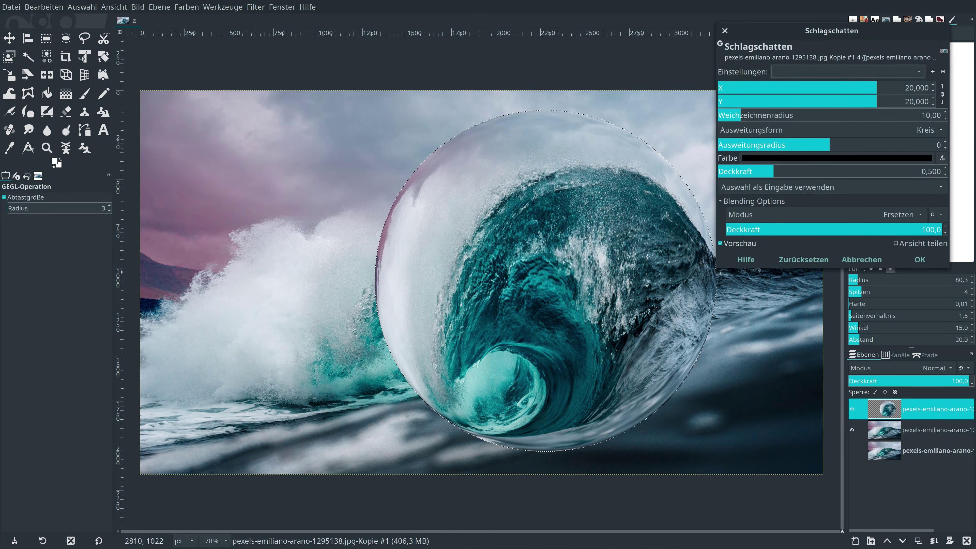
click(864, 259)
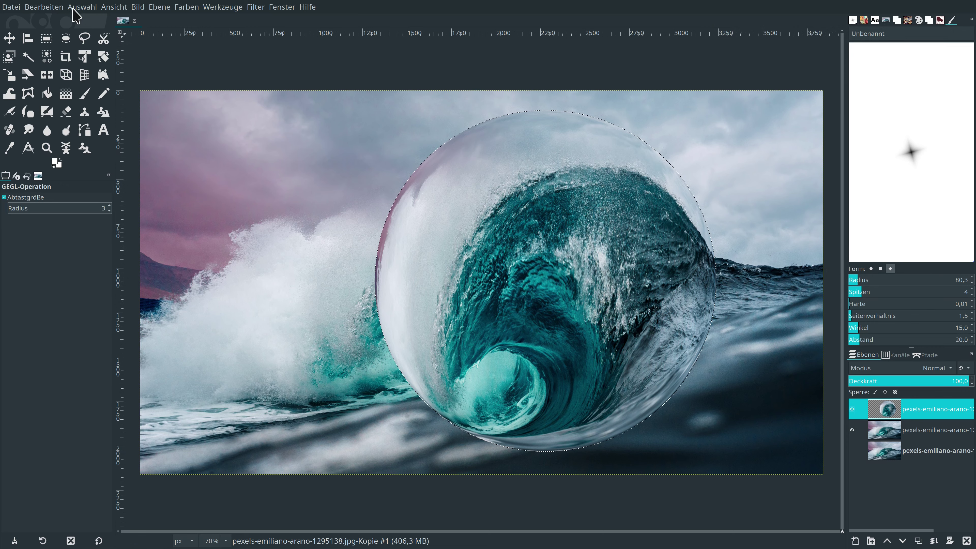
click(82, 7)
click(94, 34)
click(255, 7)
click(266, 35)
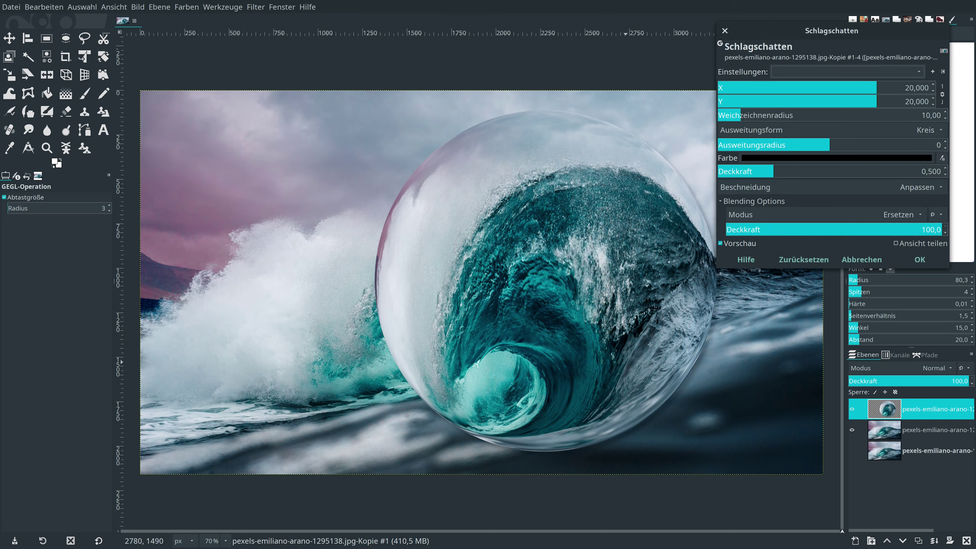
Step: Apply a drop shadow with offsets -15/-15, blur radius 640 and opacity 0,450
click(918, 88)
text(-15)
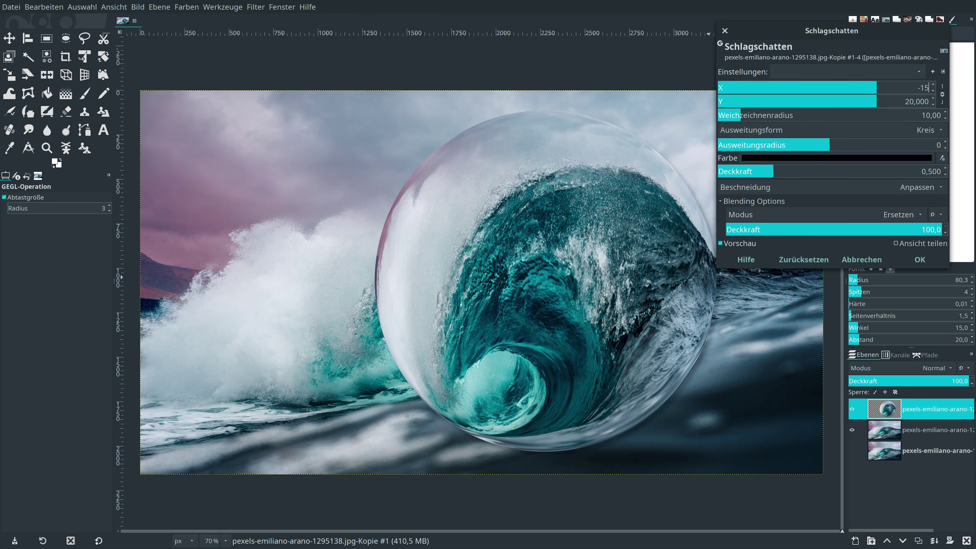
key(Return)
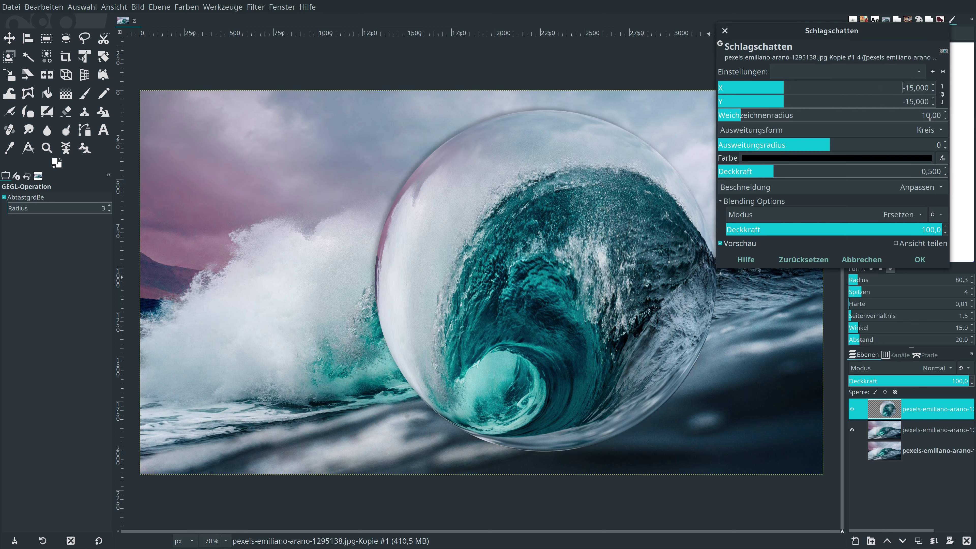
click(930, 116)
text(640)
key(Return)
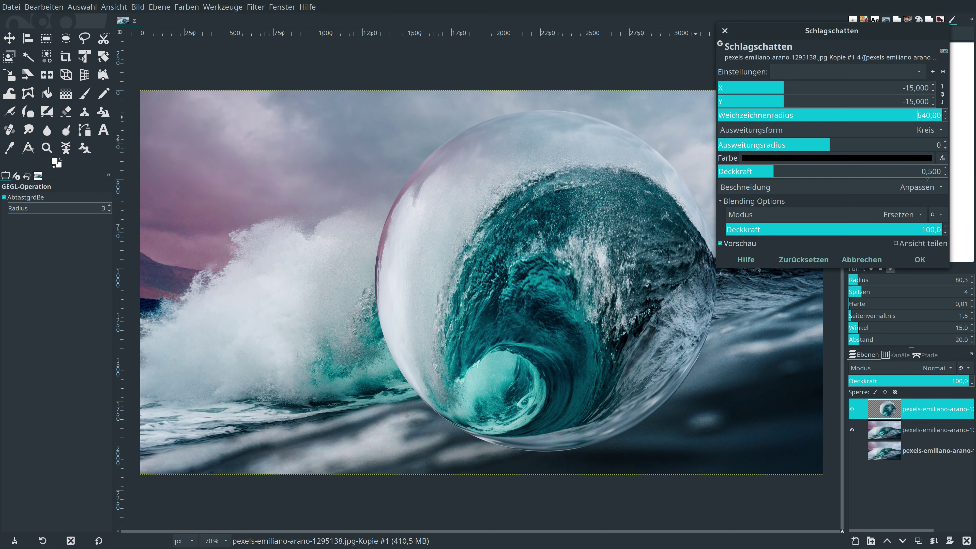
double_click(935, 172)
text(,)
key(Return)
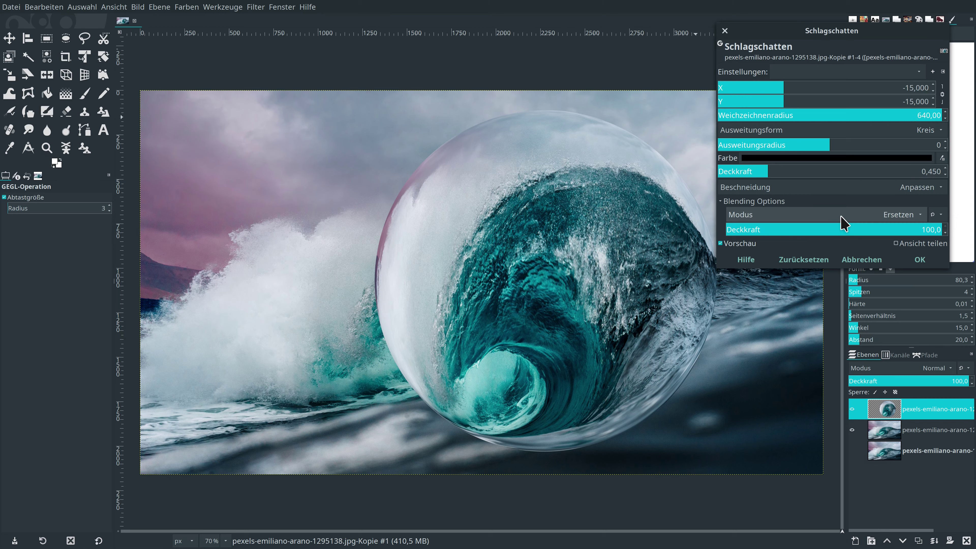
click(913, 261)
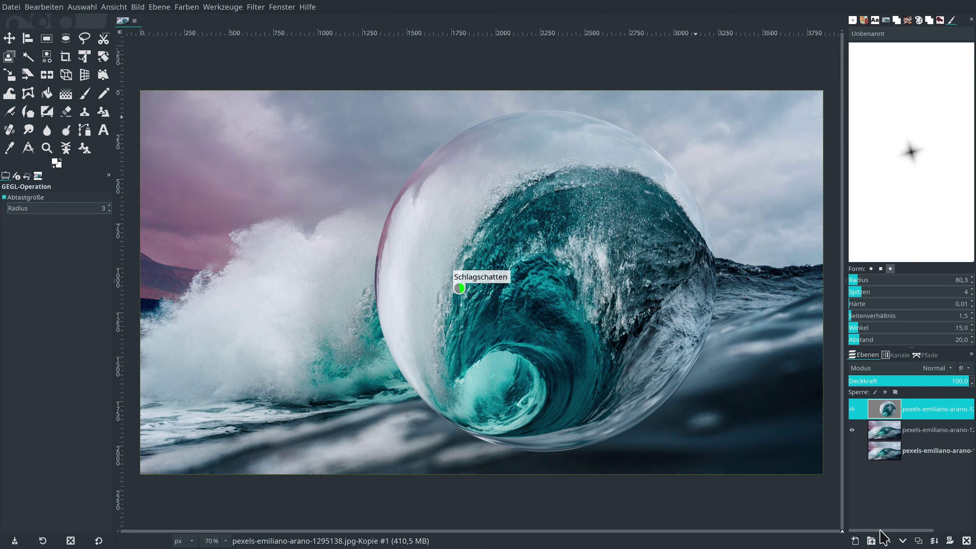
Step: Add a transparent layer named Farbebene at the top, then reselect the bubble layer
click(854, 541)
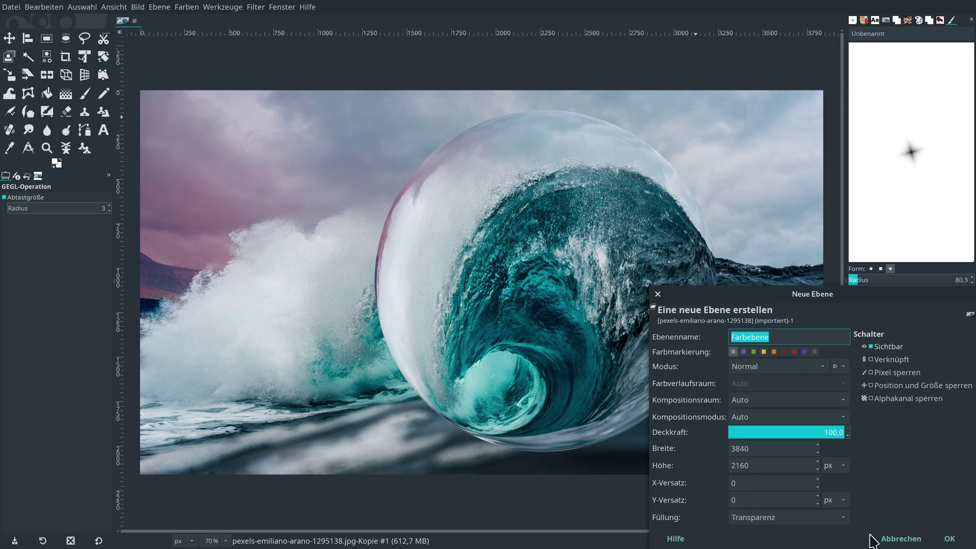
click(945, 539)
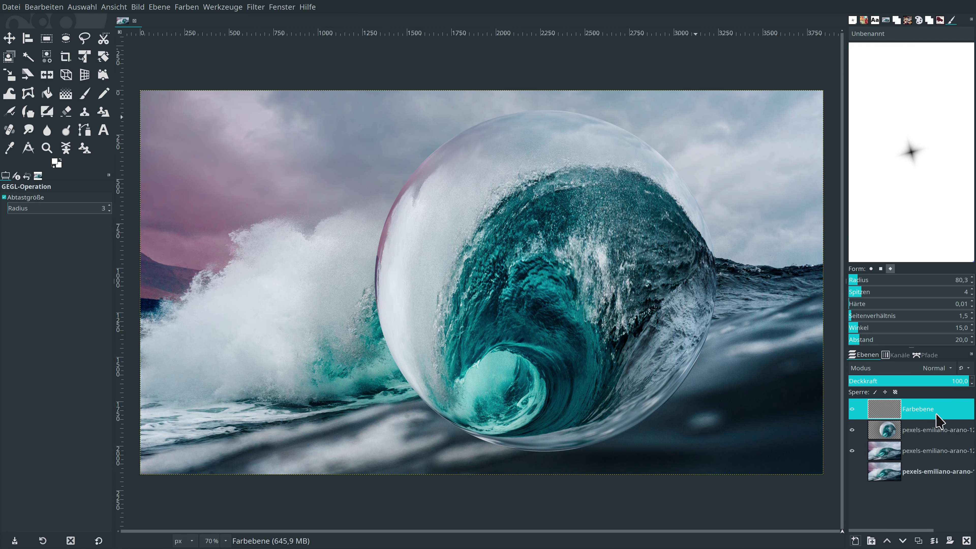
click(893, 432)
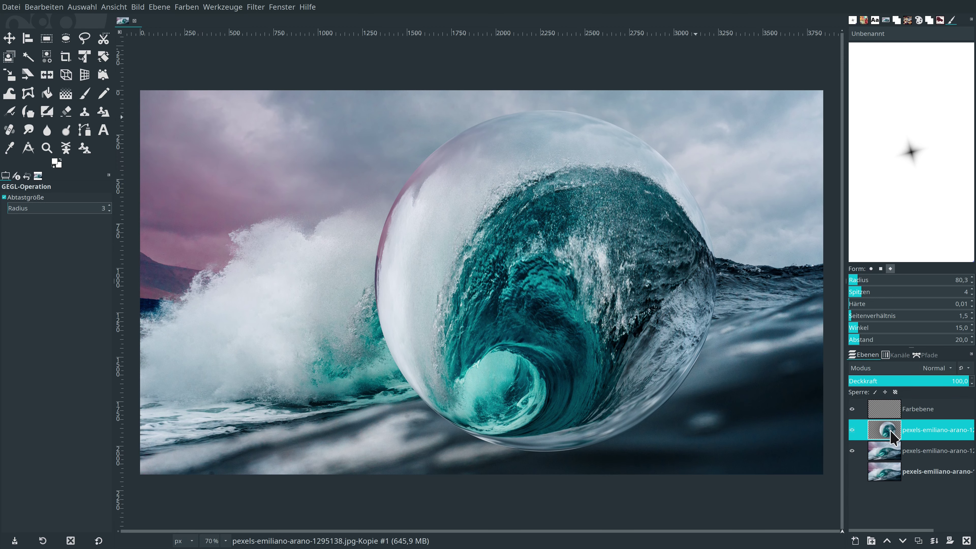
Step: Activate Farbebene and set up the Gradient tool with FG to Transparent and Spherical shape
right_click(890, 438)
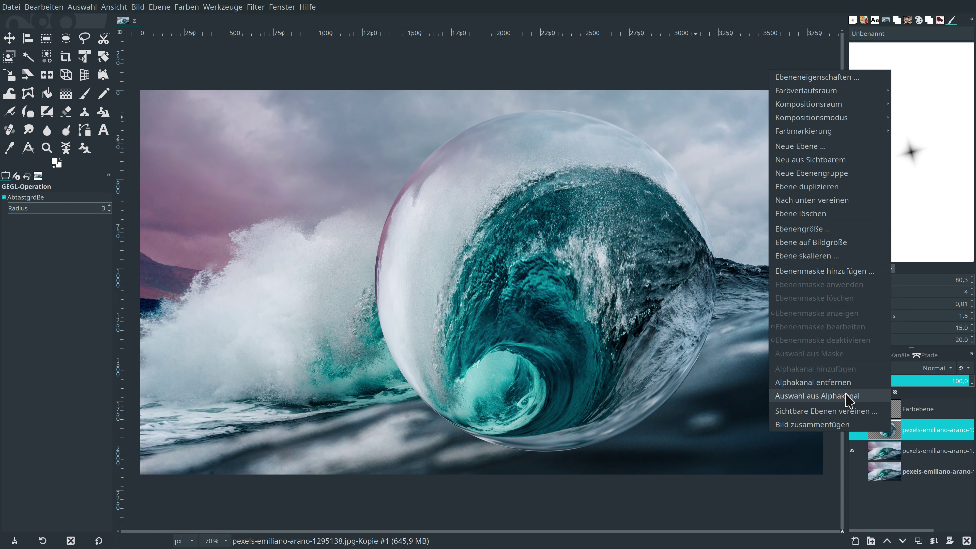
key(Escape)
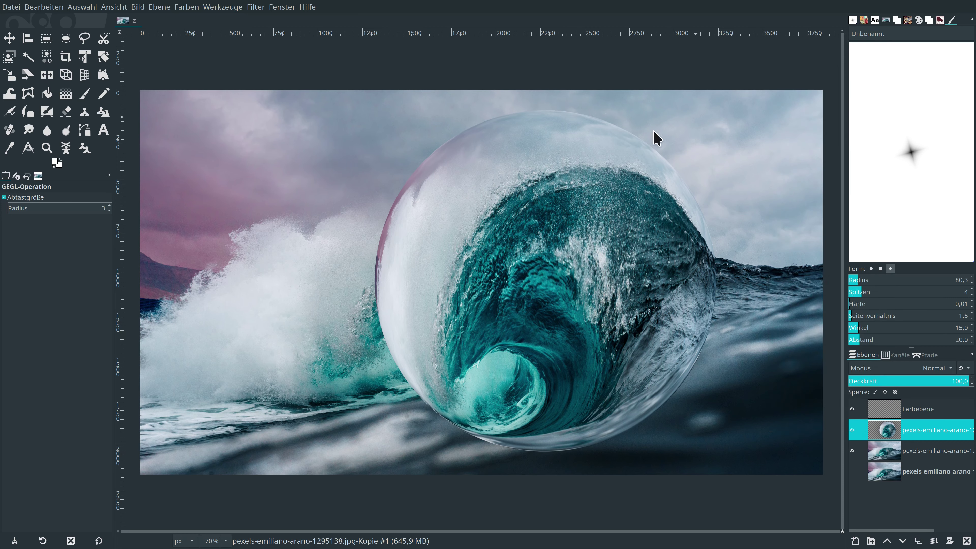
click(894, 413)
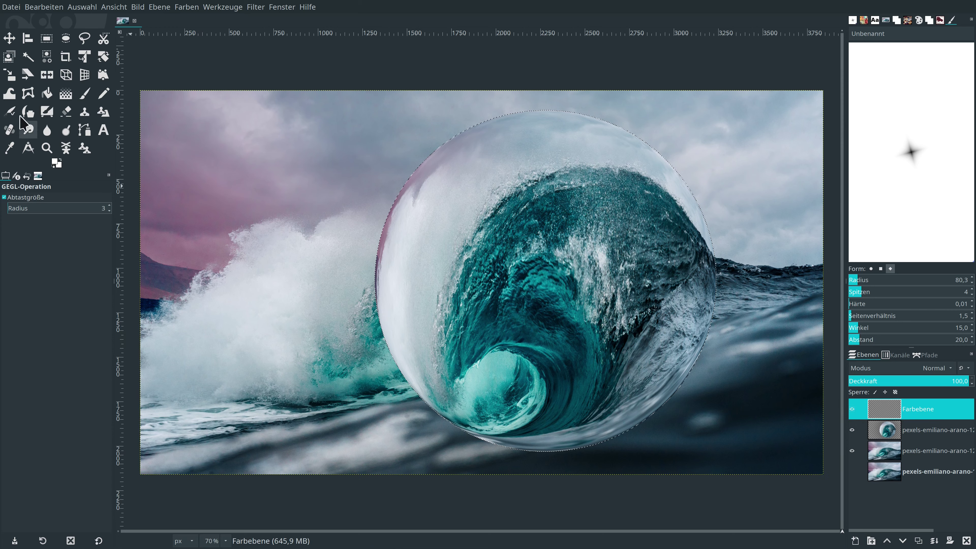
click(64, 97)
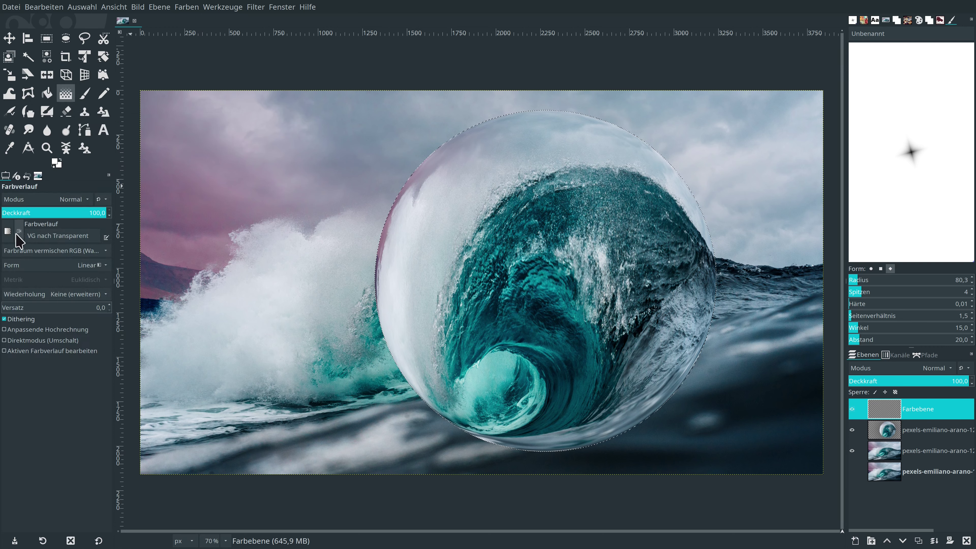
click(8, 231)
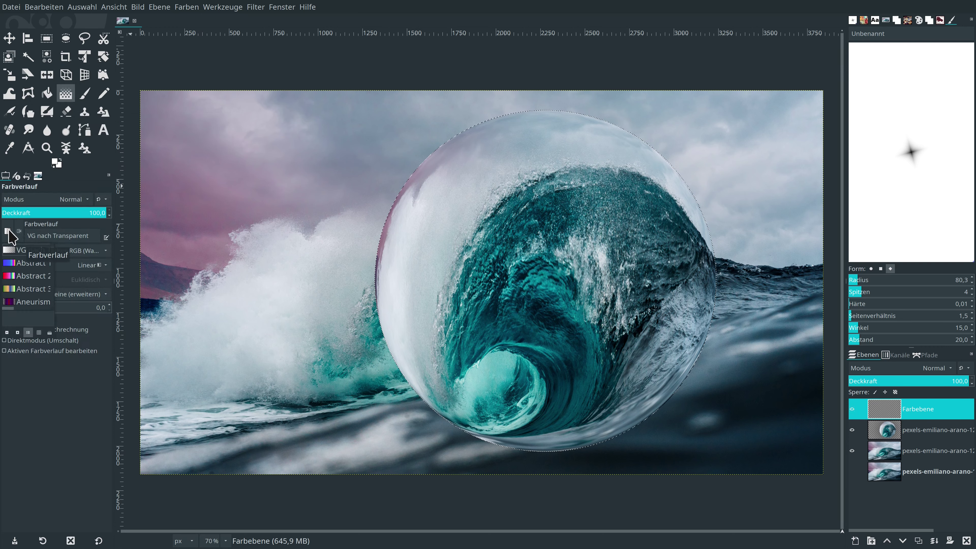
click(51, 429)
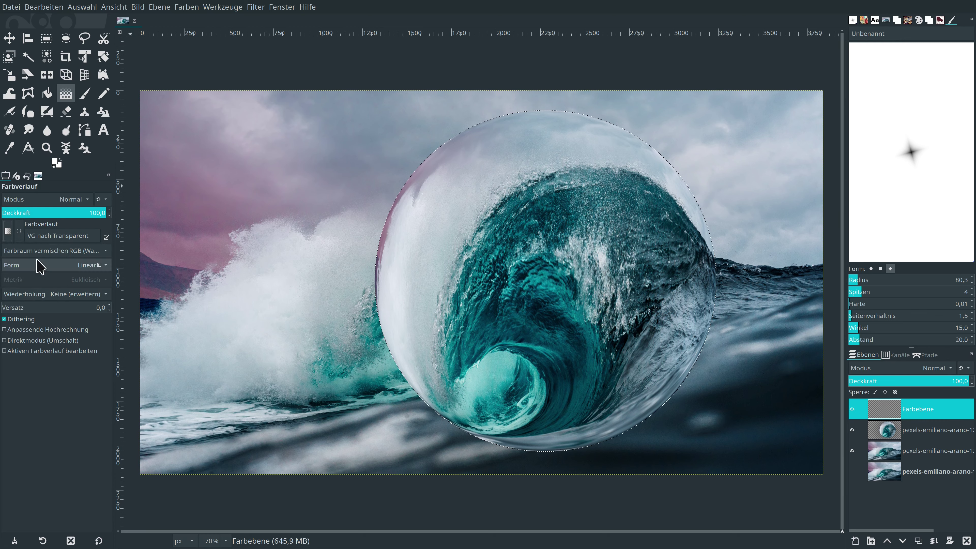
click(50, 266)
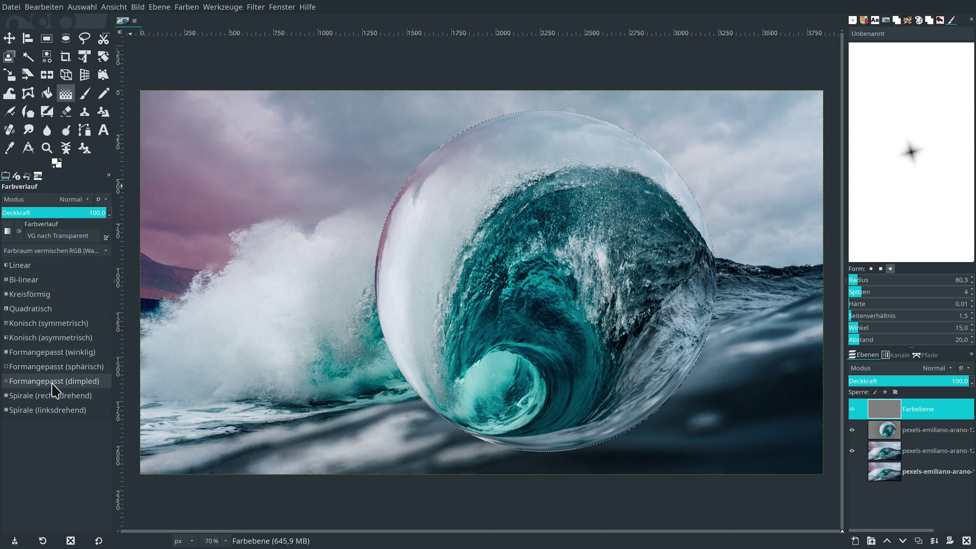
click(54, 367)
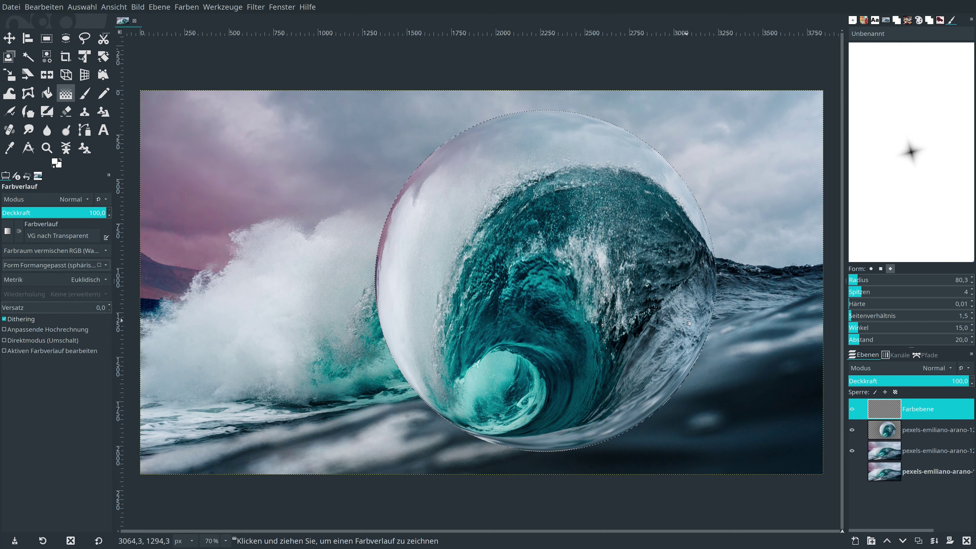
Step: Drag a white spherical gradient inside the circle selection, centring its start, and commit it
mouse_move(489, 212)
mouse_down()
mouse_move(546, 299)
mouse_move(577, 285)
mouse_move(569, 280)
mouse_up()
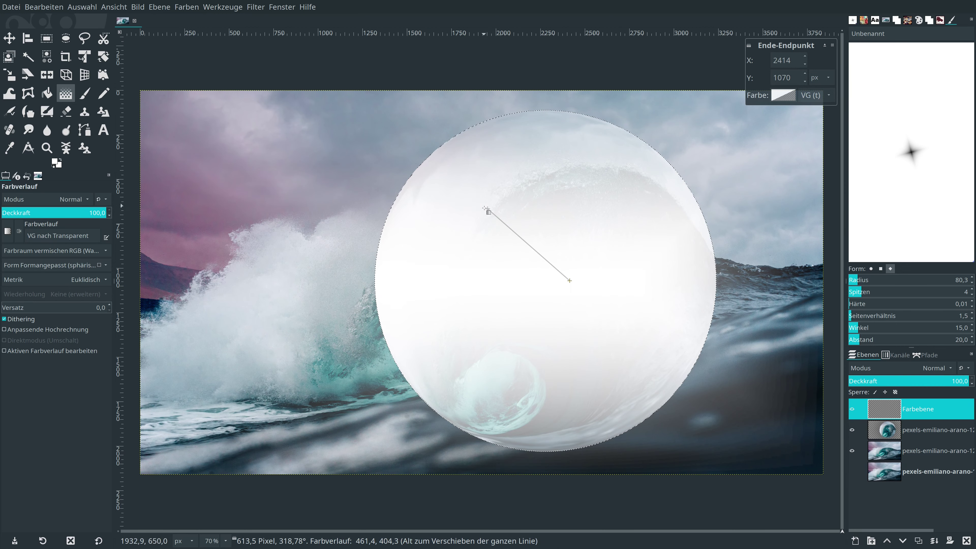
drag(486, 210, 512, 235)
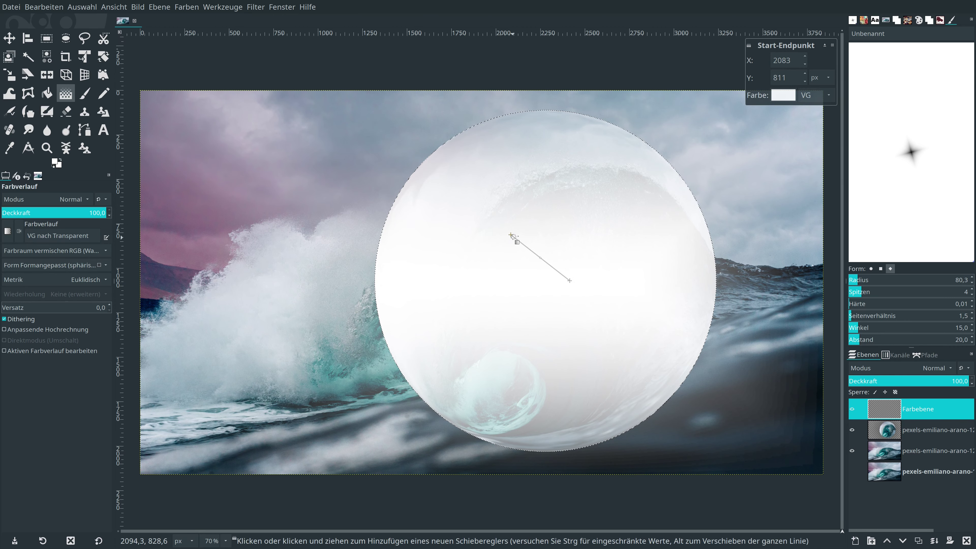
drag(512, 236, 530, 253)
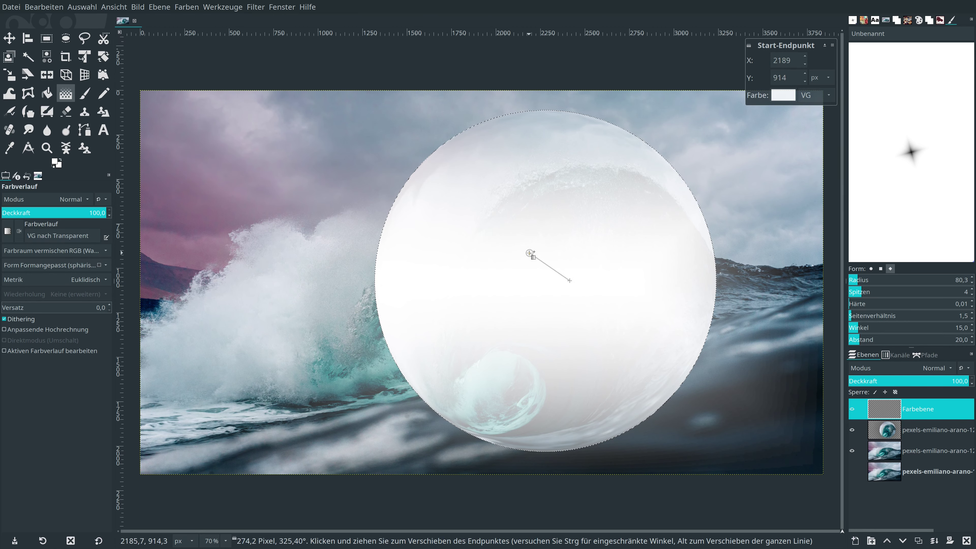
key(Return)
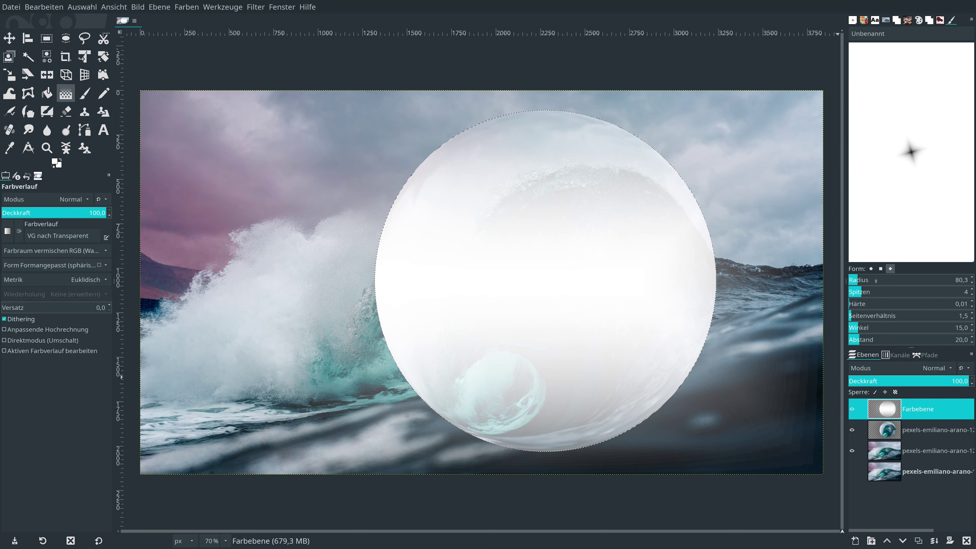
Step: Set Farbebene to Weiche Kanten blend mode with opacity 15
click(934, 368)
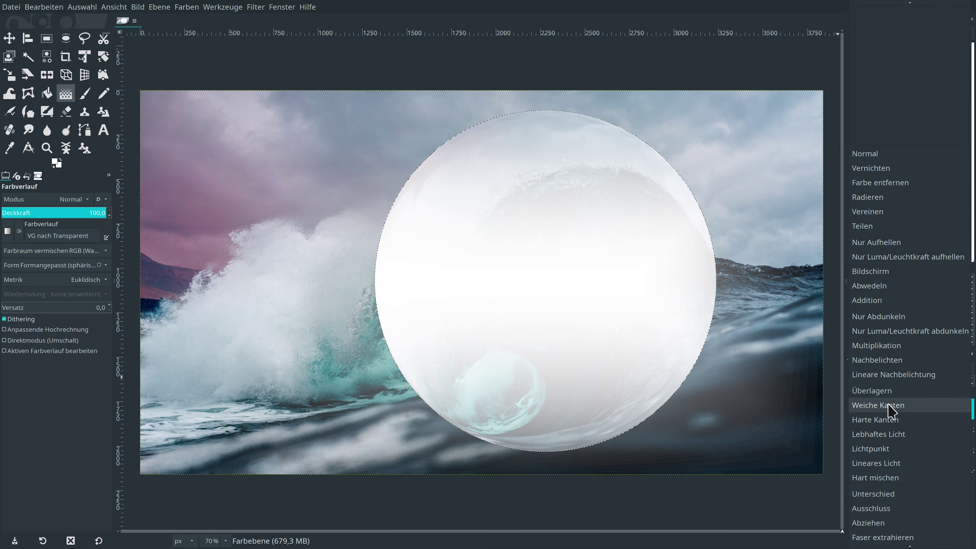
click(890, 408)
text(22)
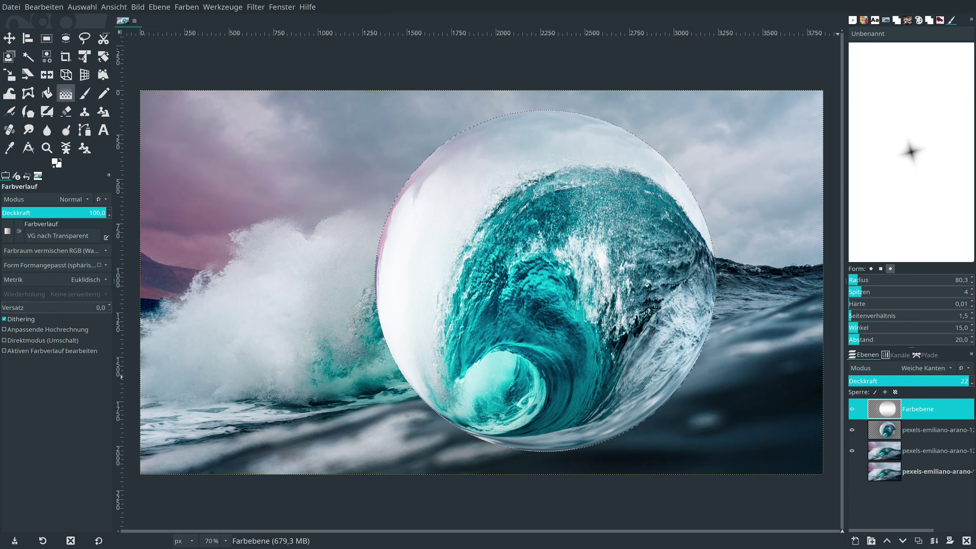
key(Return)
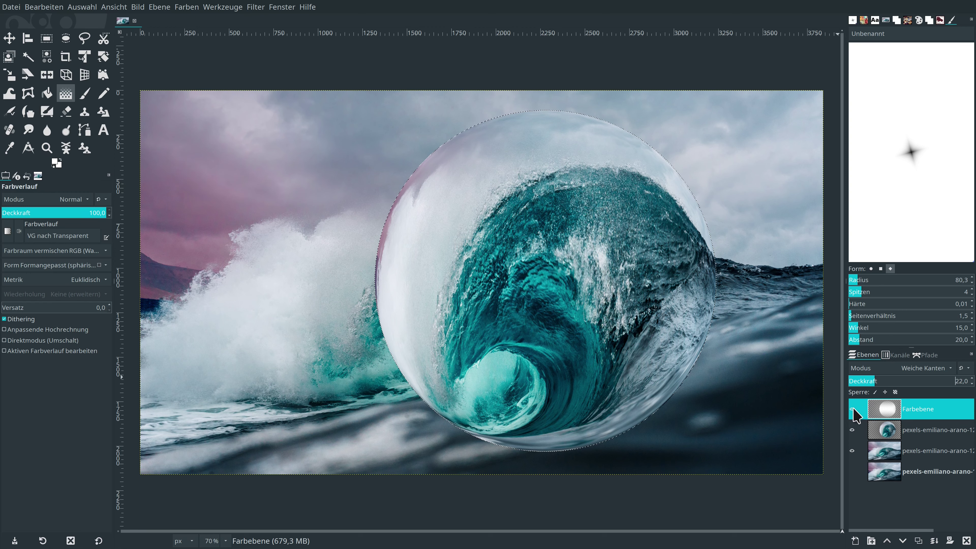
click(852, 409)
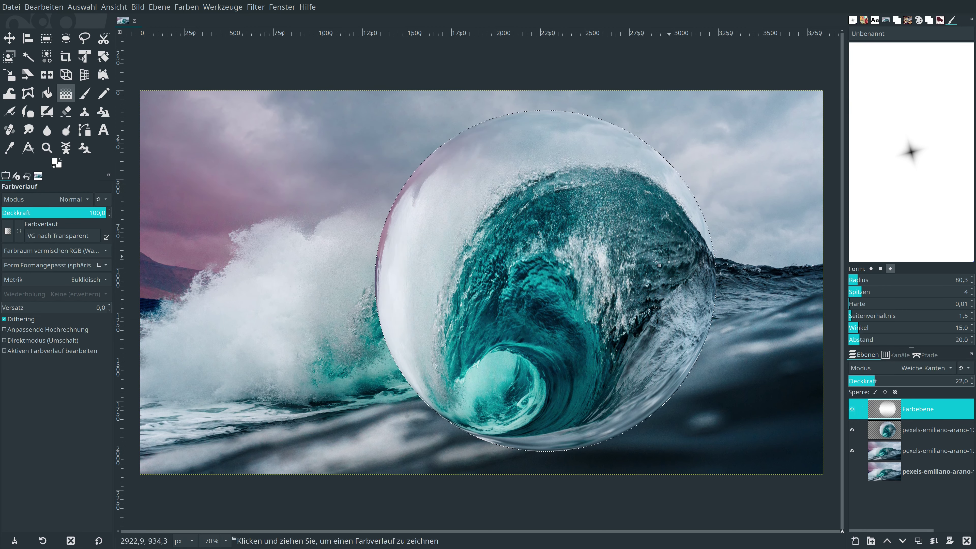
double_click(957, 383)
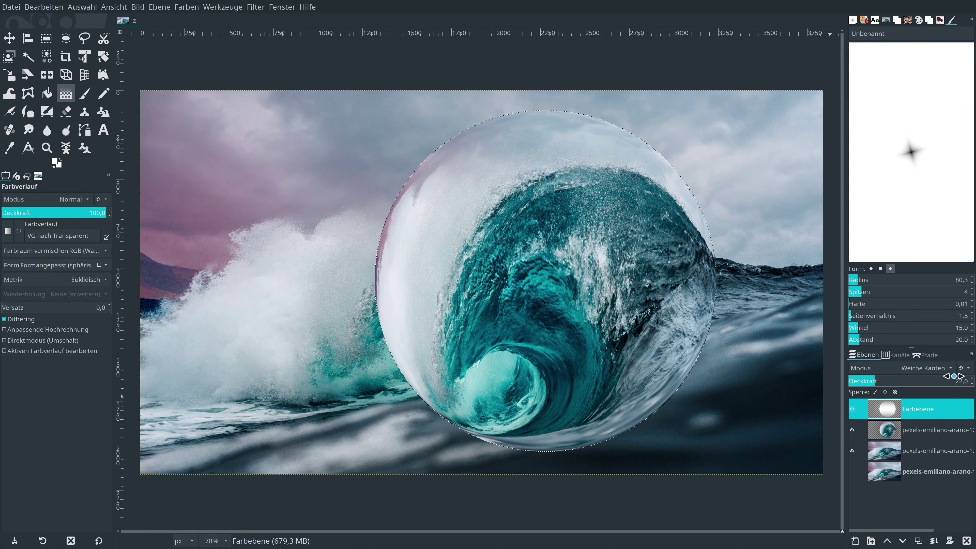
text(15)
key(Return)
Step: Add empty layer Farbebene #1, switch gradient shape to Linear, and drop the circle selection
click(855, 541)
click(950, 539)
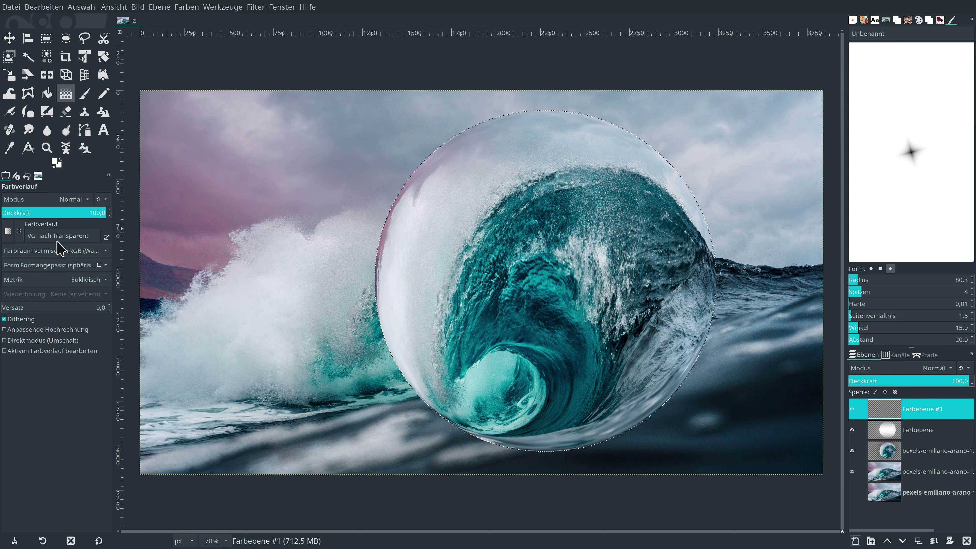
click(54, 265)
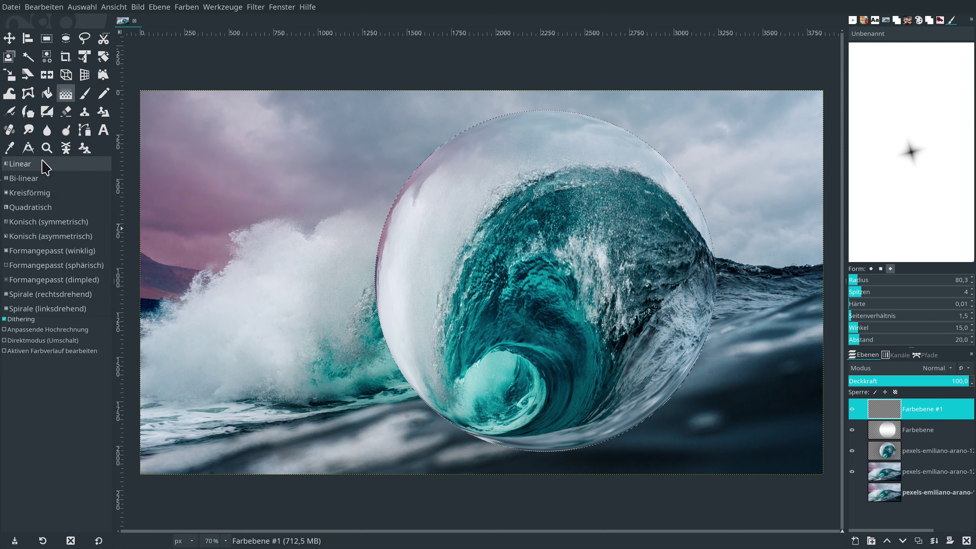
click(43, 163)
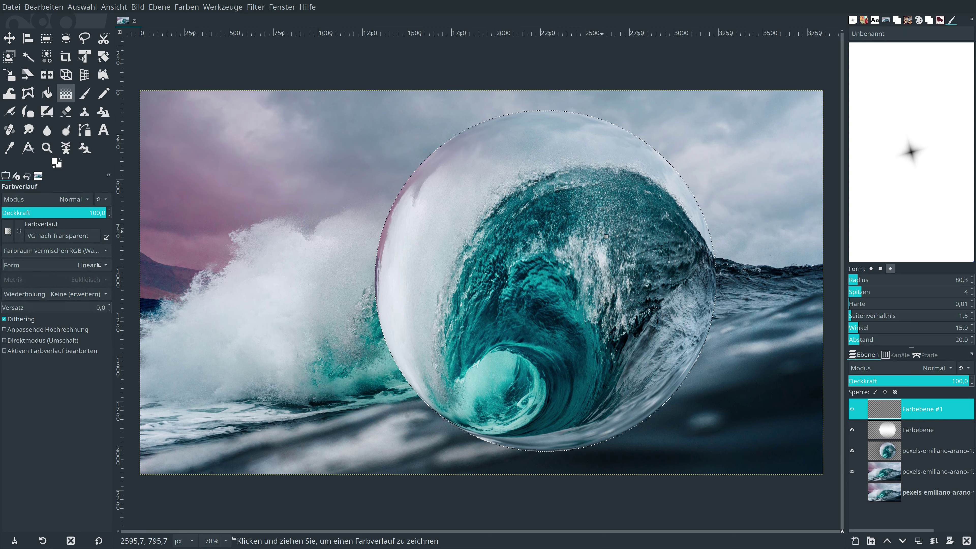
click(82, 7)
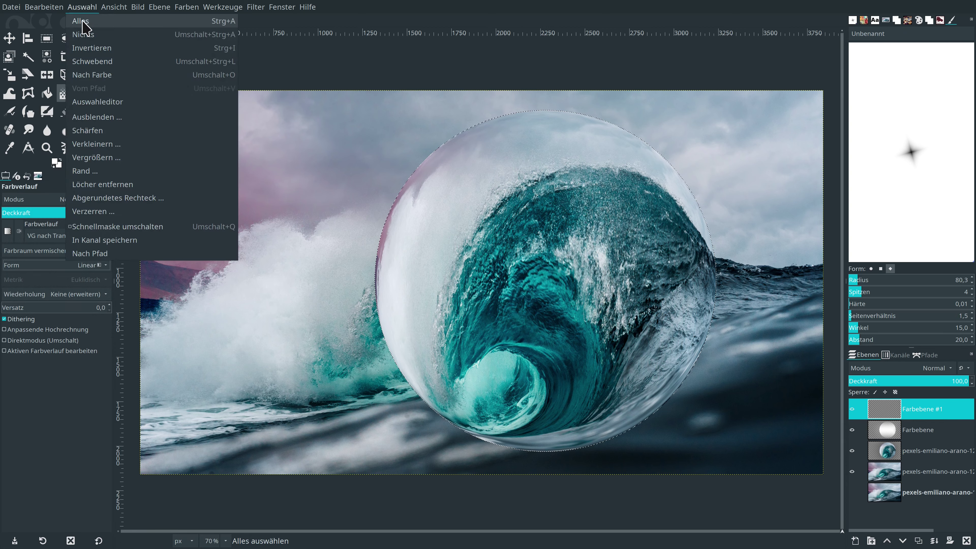
click(82, 34)
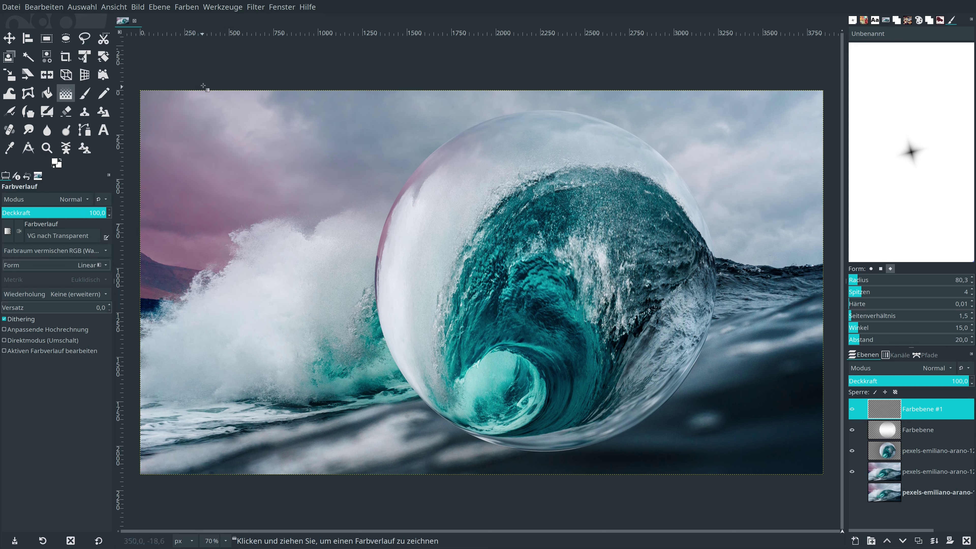
Step: Draw and adjust a tall elliptical selection over the bubble's right side
click(66, 38)
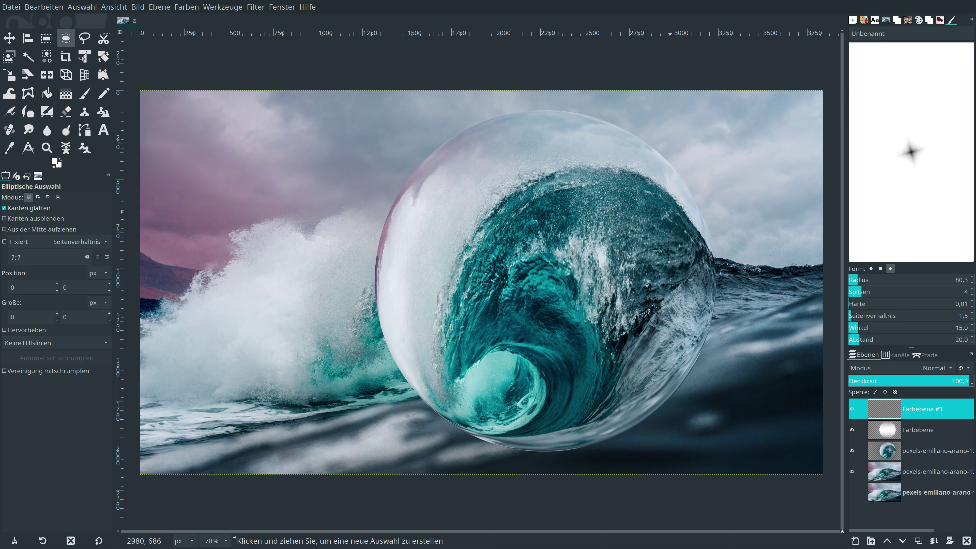
drag(652, 183, 730, 377)
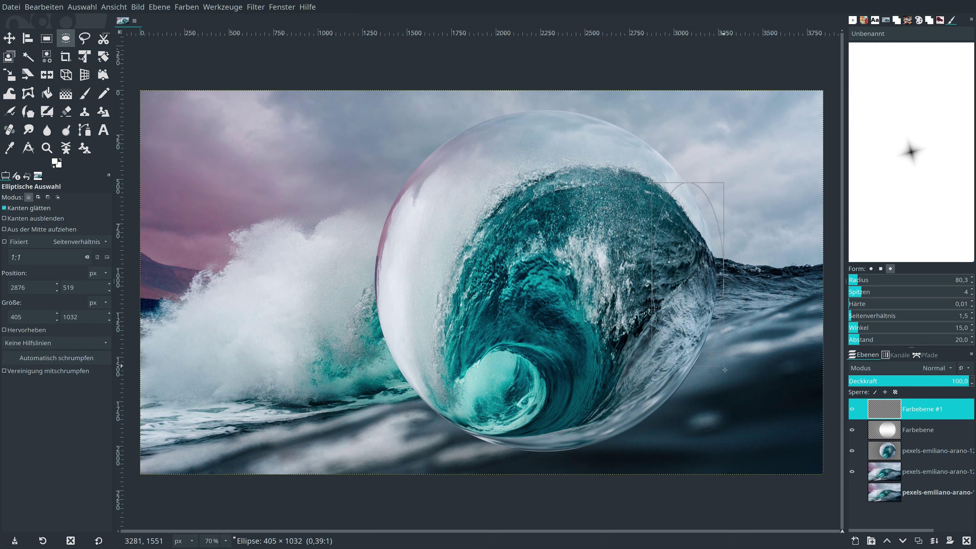
drag(696, 313, 681, 315)
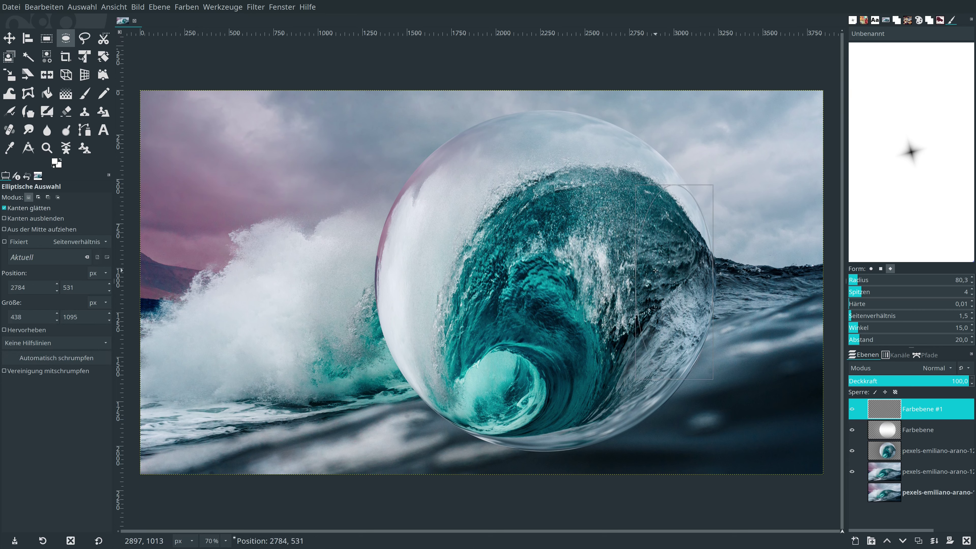
drag(712, 369, 708, 369)
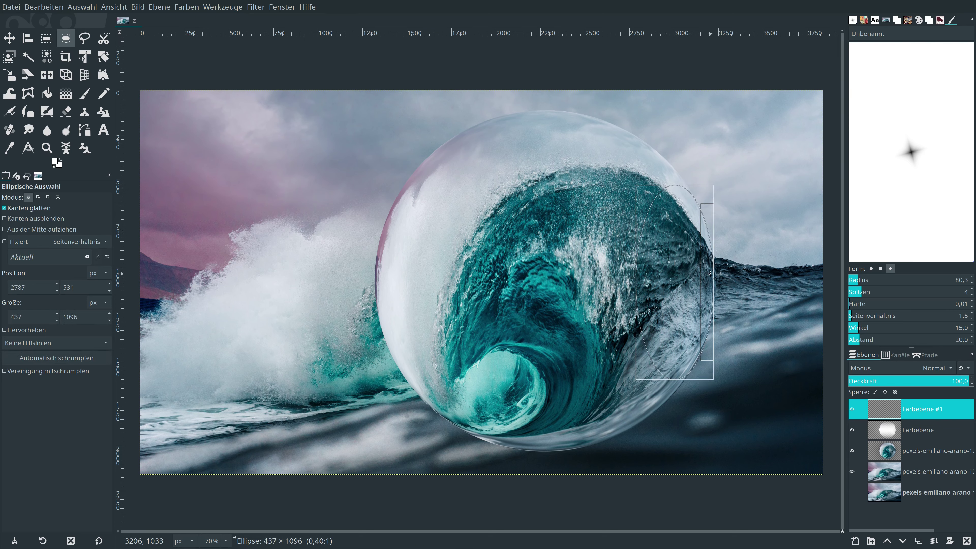
drag(675, 193, 675, 203)
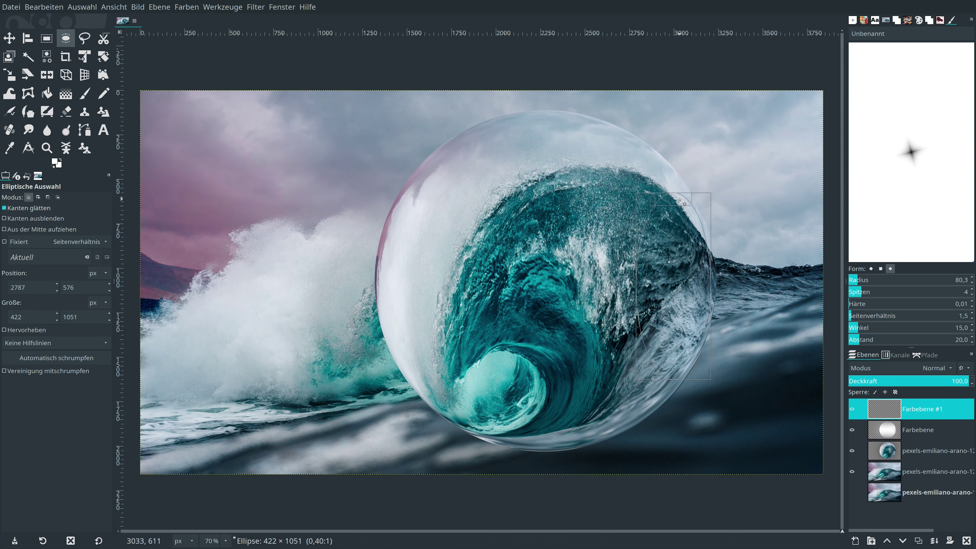
drag(685, 267, 687, 260)
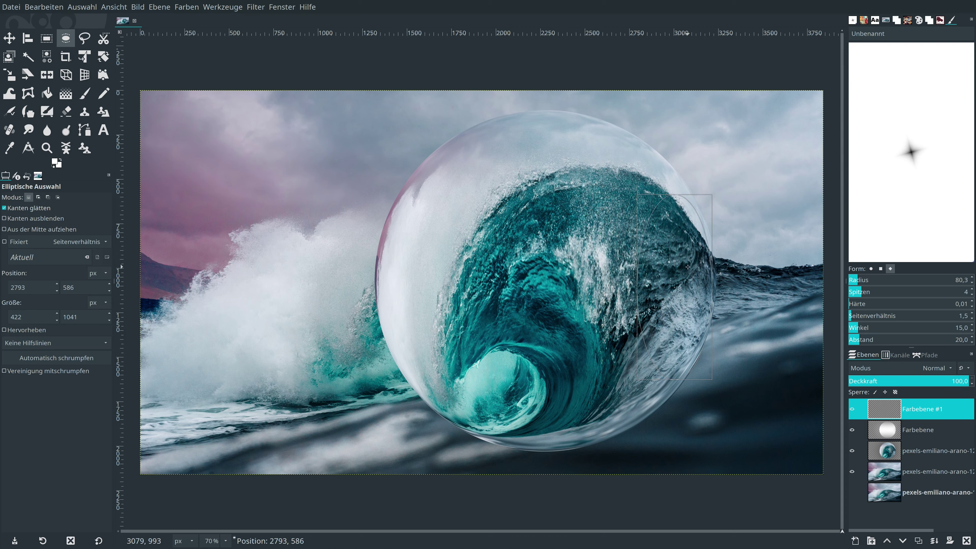
click(688, 263)
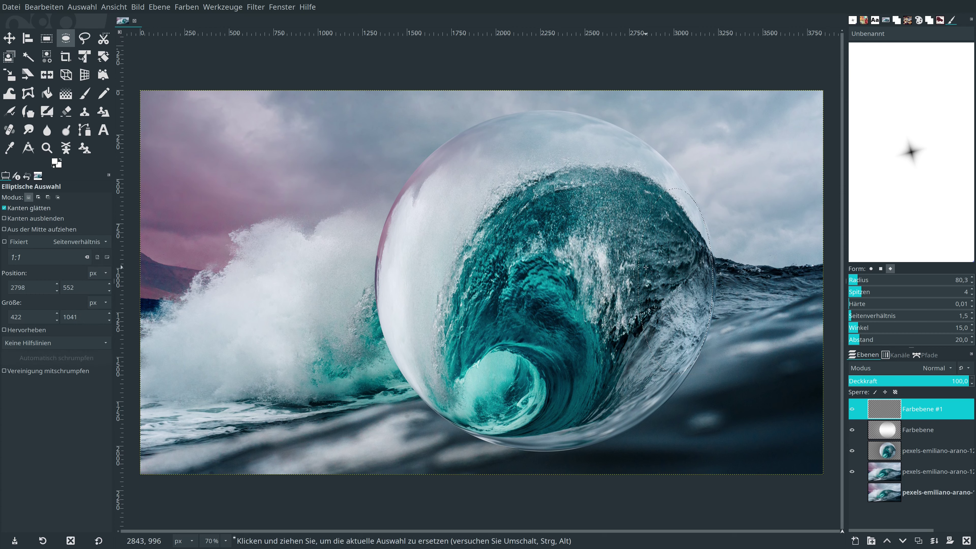
Step: Redo the selection as a tall narrow ellipse hugging the bubble's right edge
drag(645, 267, 685, 272)
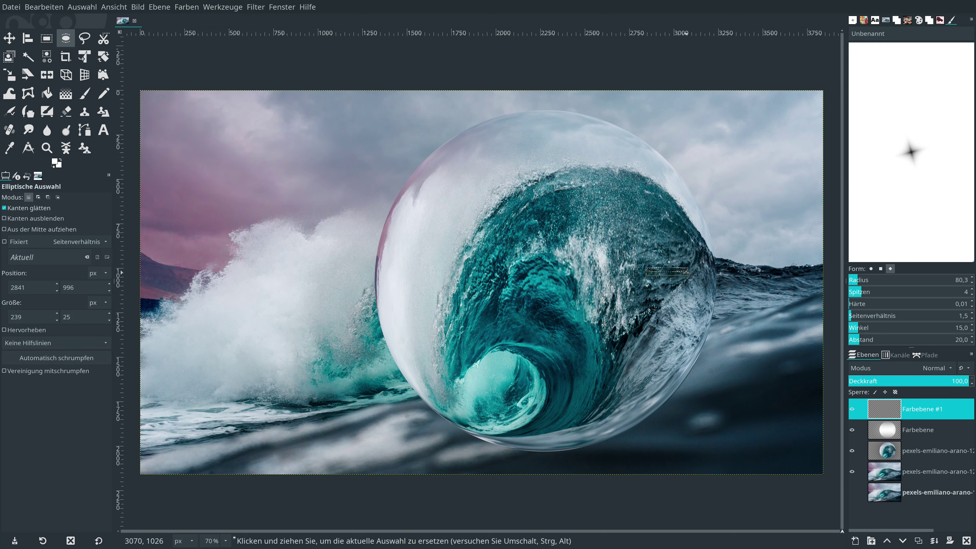
drag(677, 186, 699, 321)
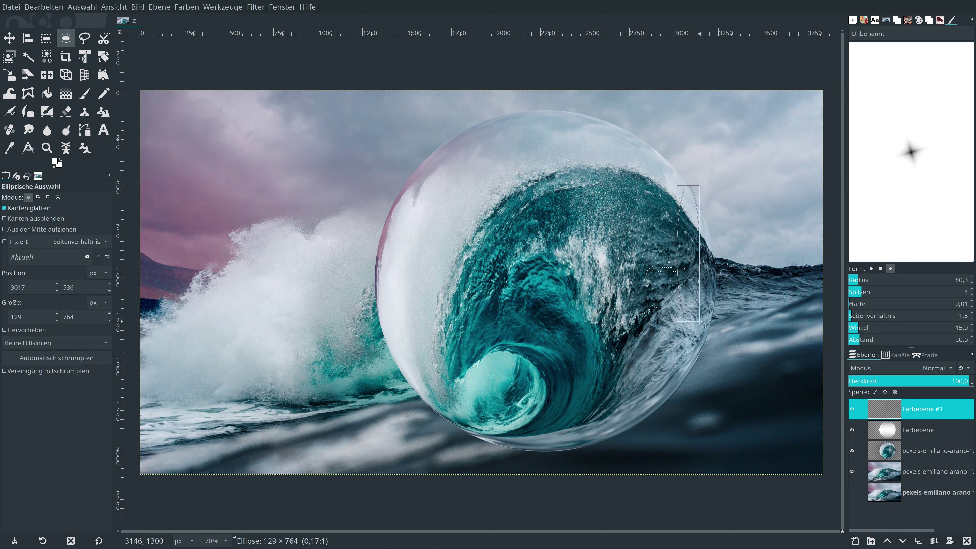
click(81, 7)
click(92, 35)
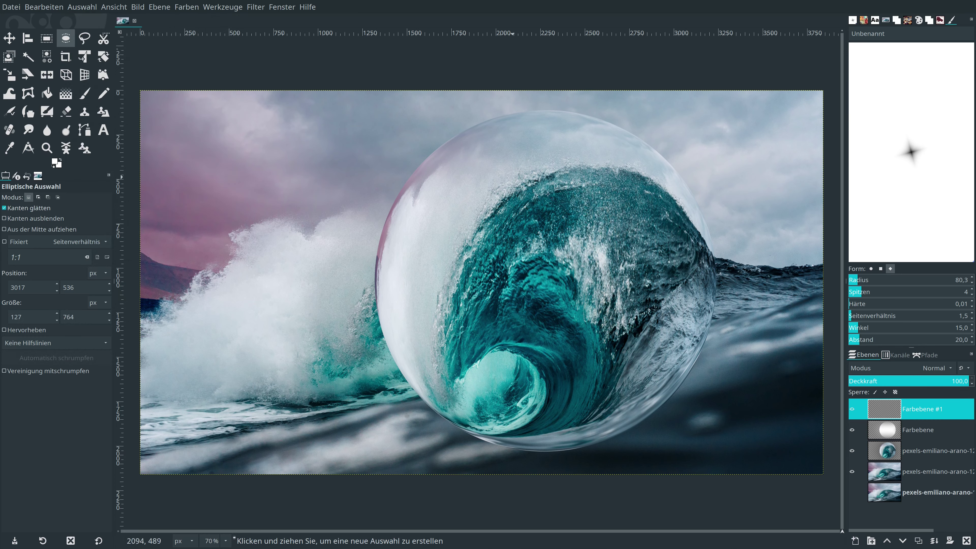
drag(689, 289, 697, 292)
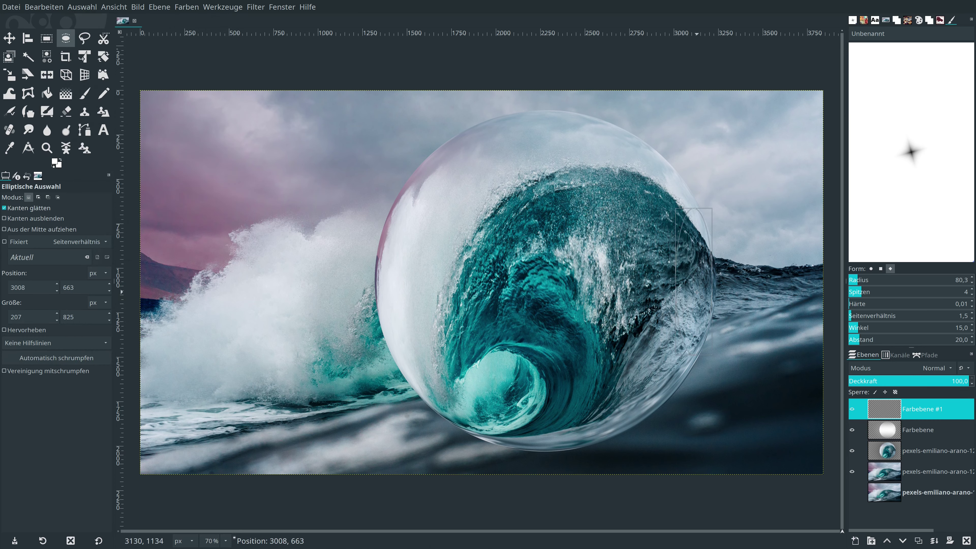
click(697, 292)
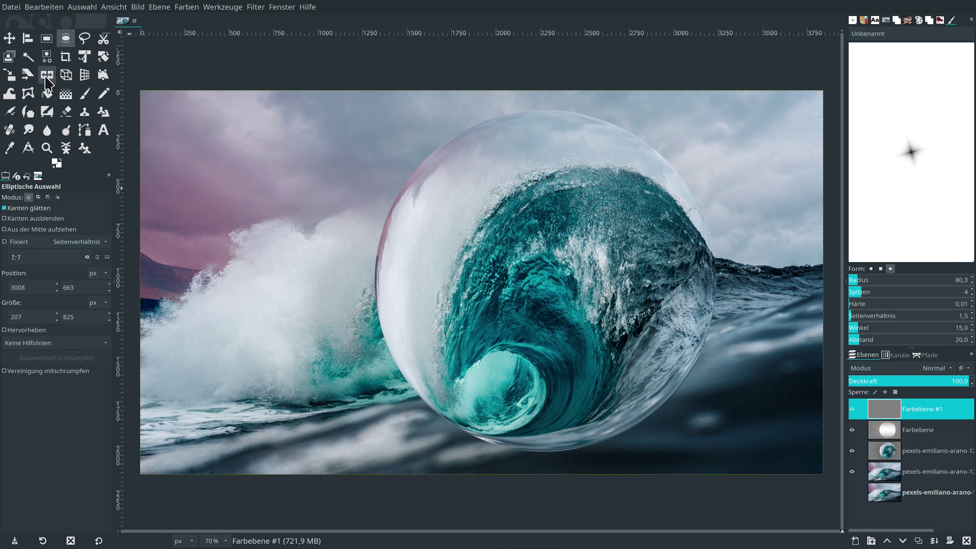
Step: Fill the ellipse with a diagonal white-to-transparent linear gradient, then clear the selection
click(66, 93)
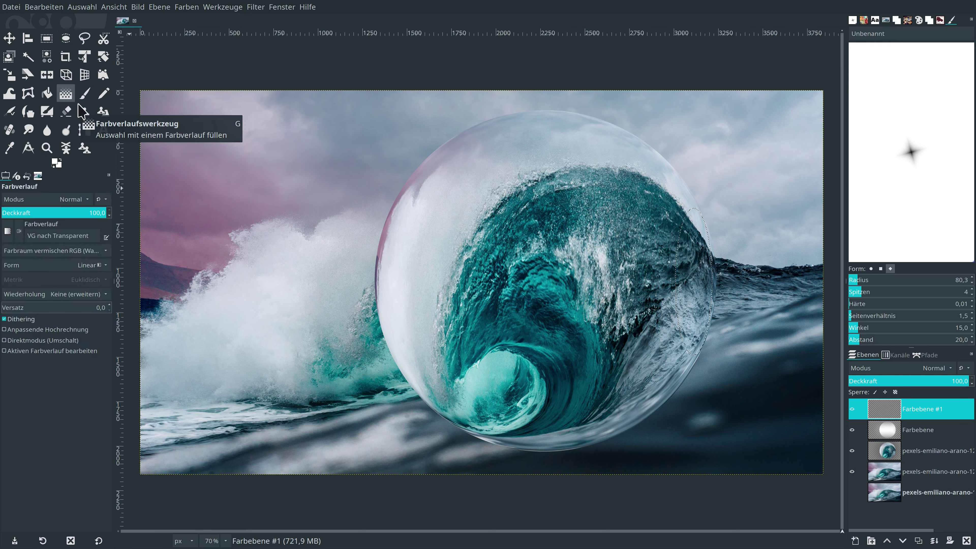
drag(676, 276, 711, 275)
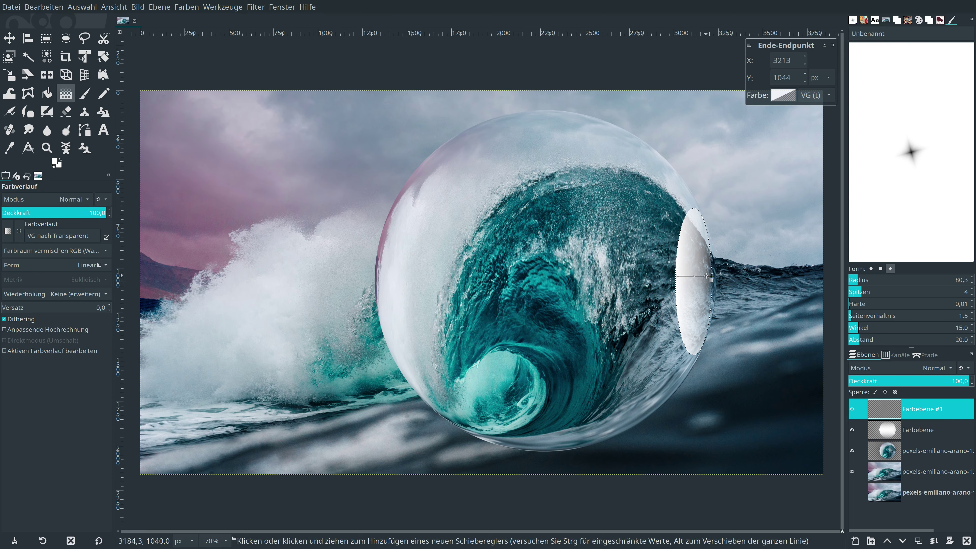
mouse_move(712, 276)
mouse_down()
mouse_move(694, 263)
mouse_move(697, 288)
mouse_move(684, 289)
mouse_up()
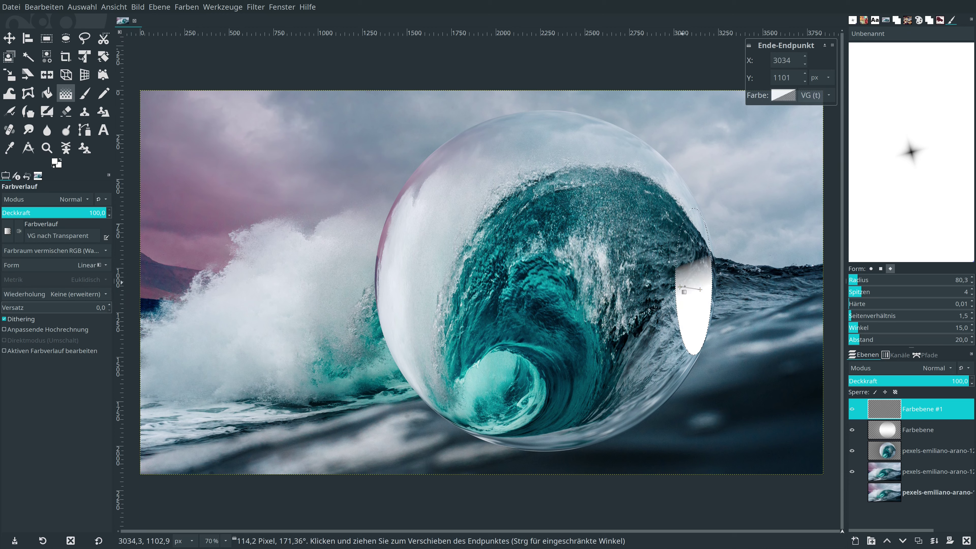
click(701, 289)
drag(701, 289, 704, 291)
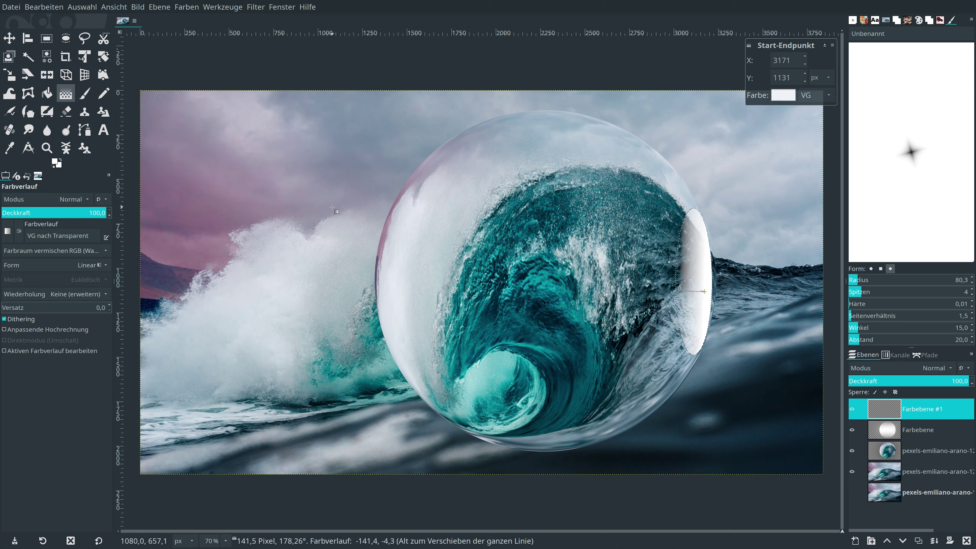
key(Return)
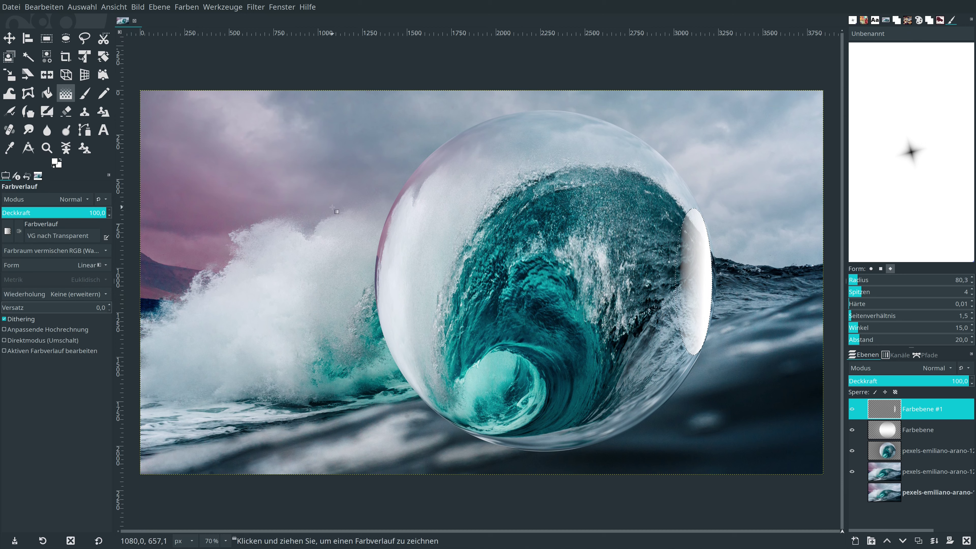
click(77, 7)
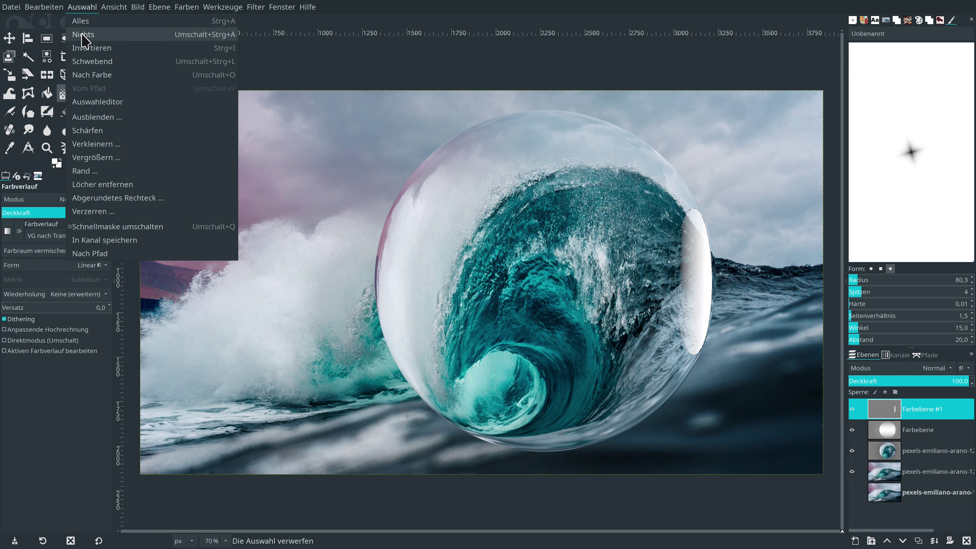
click(82, 35)
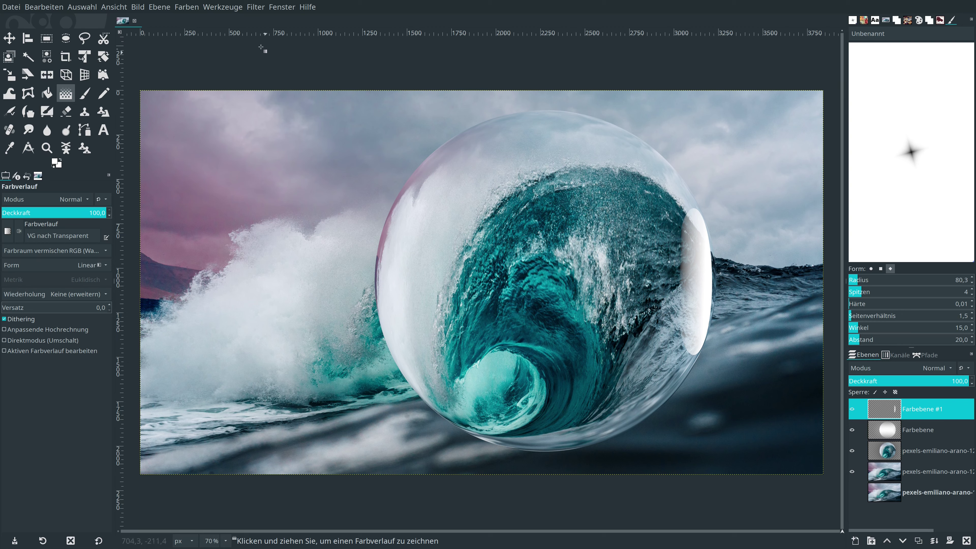
Step: Apply a Gaussian blur of about 46 to the highlight layer
click(256, 6)
mouse_move(278, 76)
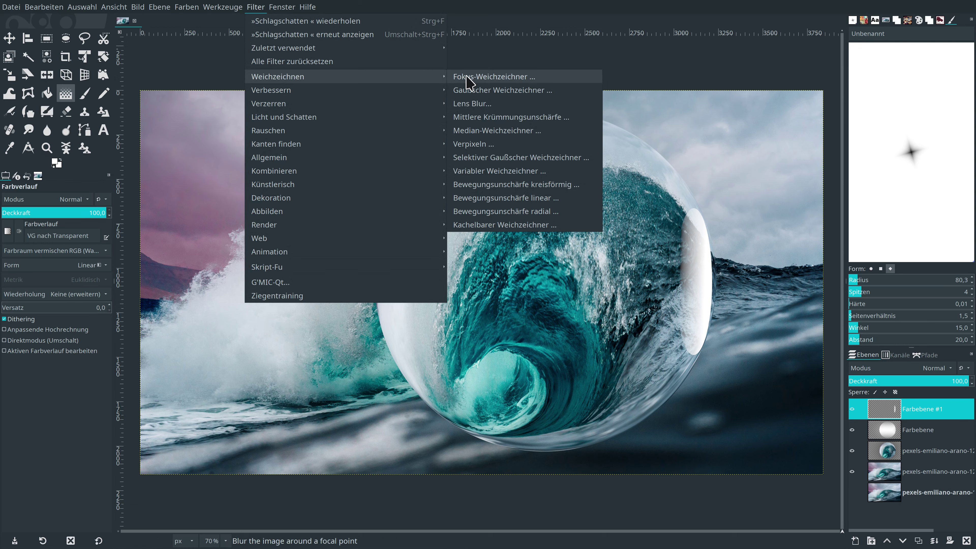
click(471, 92)
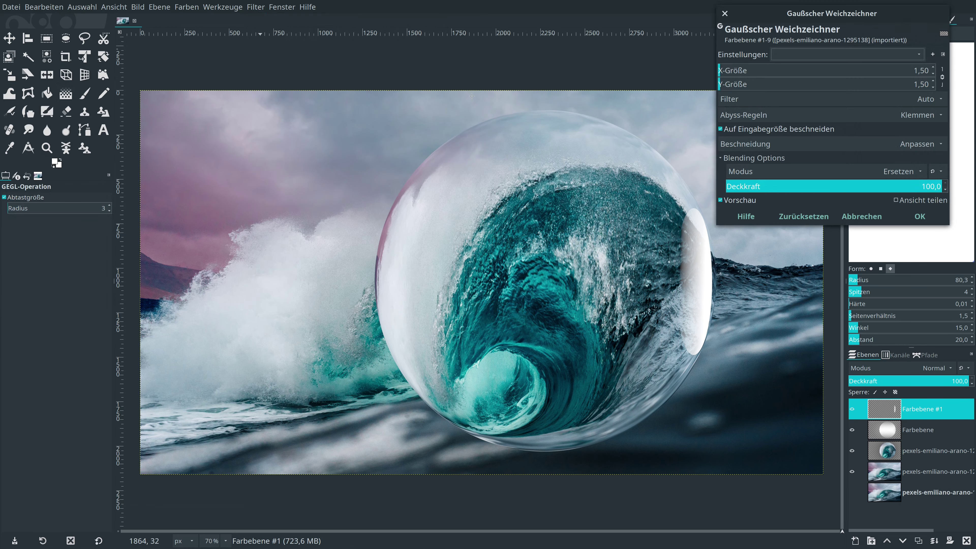
click(809, 71)
drag(808, 71, 815, 72)
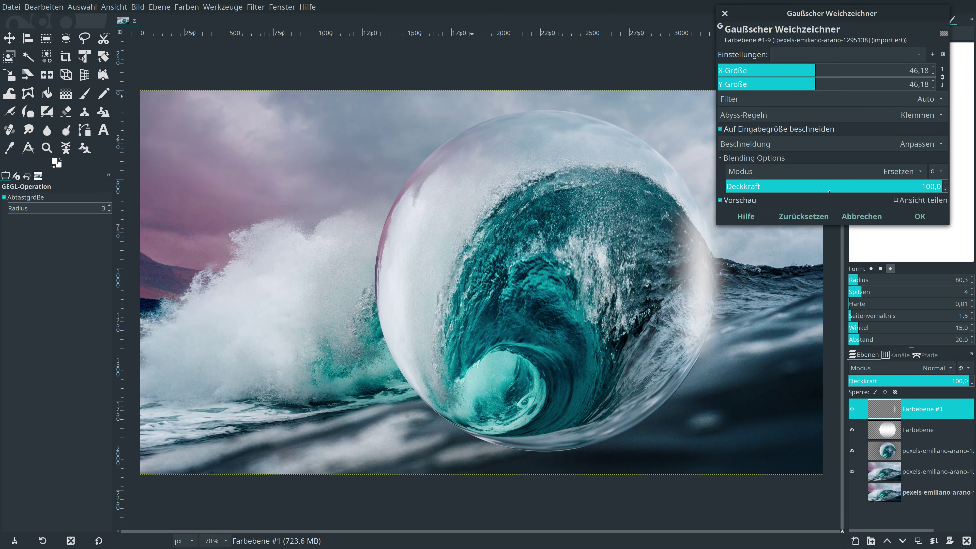
click(905, 218)
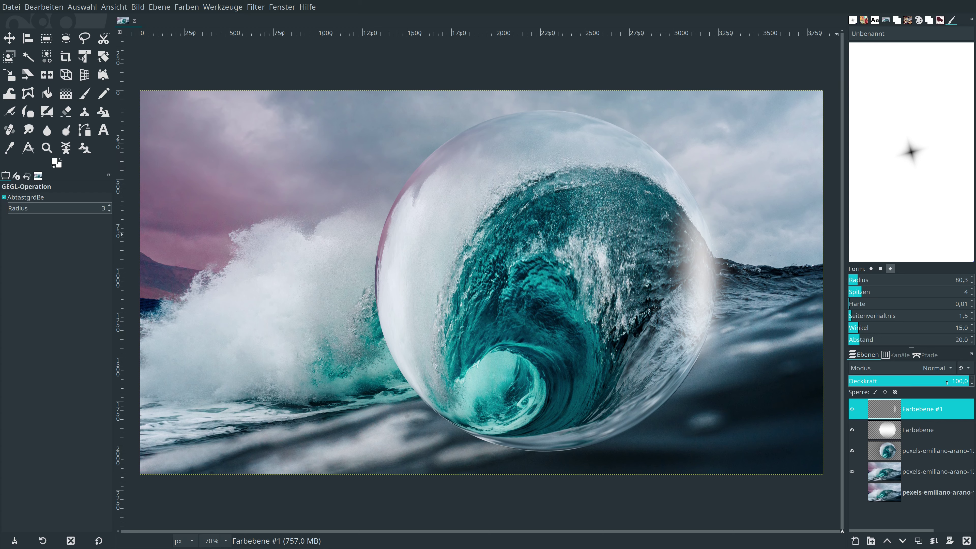
click(909, 381)
text(22)
Step: Set the highlight layer to 22% opacity in Weiche Kanten mode
key(Return)
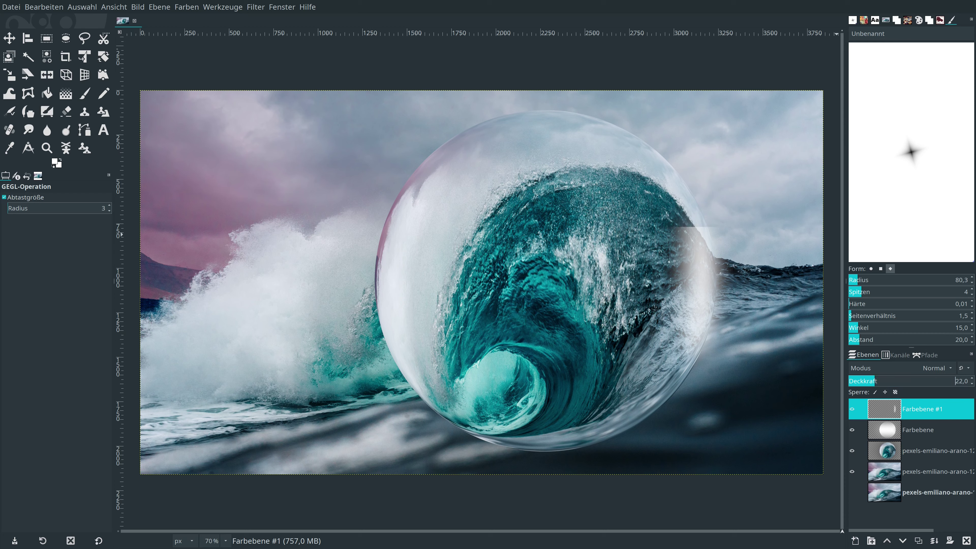
click(933, 369)
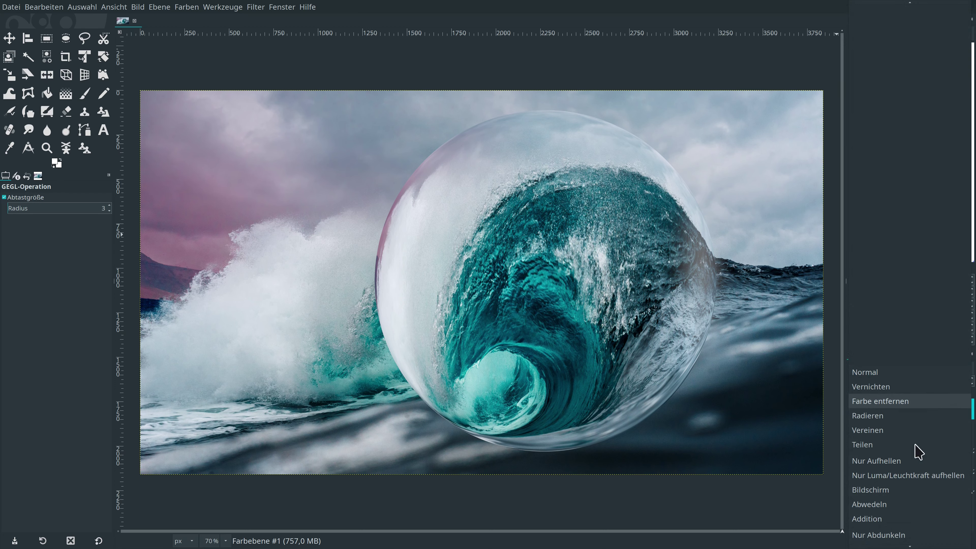
click(884, 505)
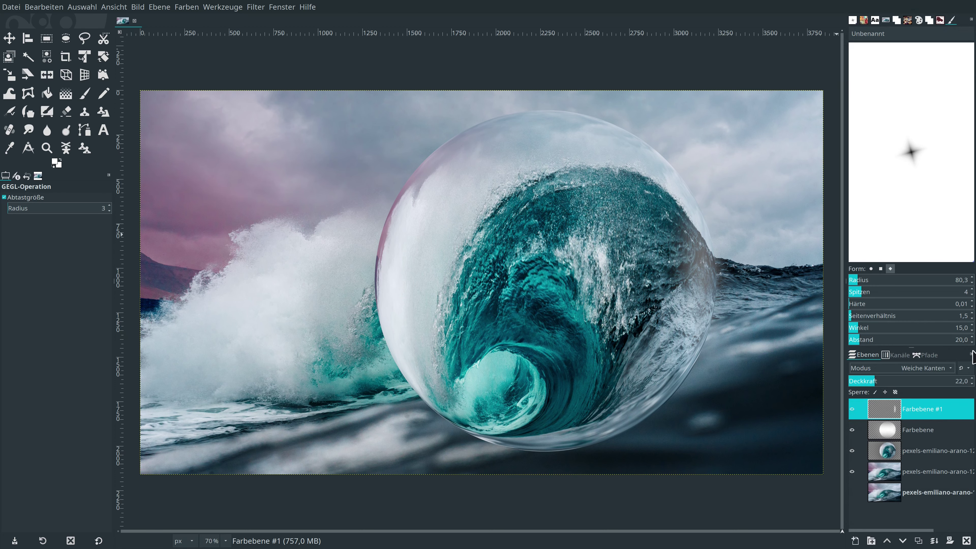
click(852, 409)
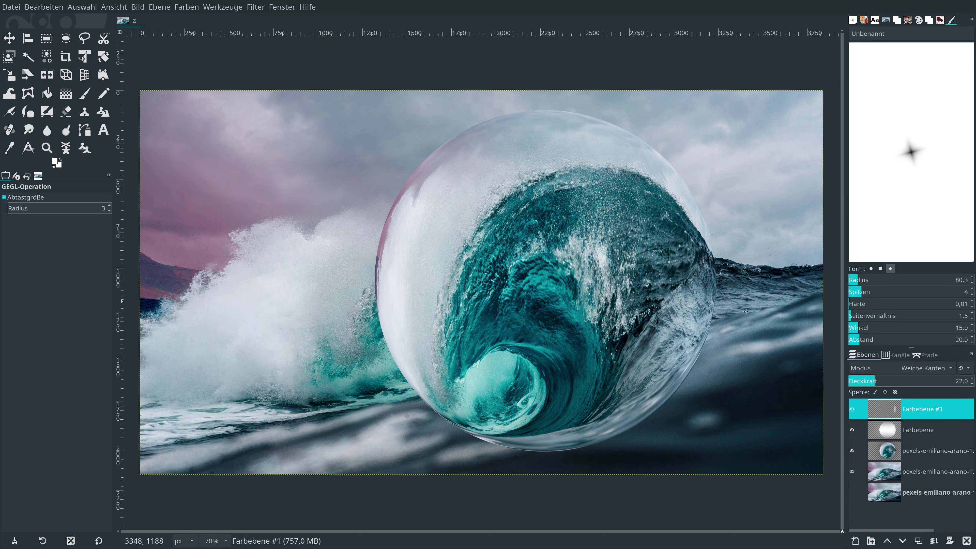
Step: Add a new transparent layer Farbebene #2 at the top
click(852, 409)
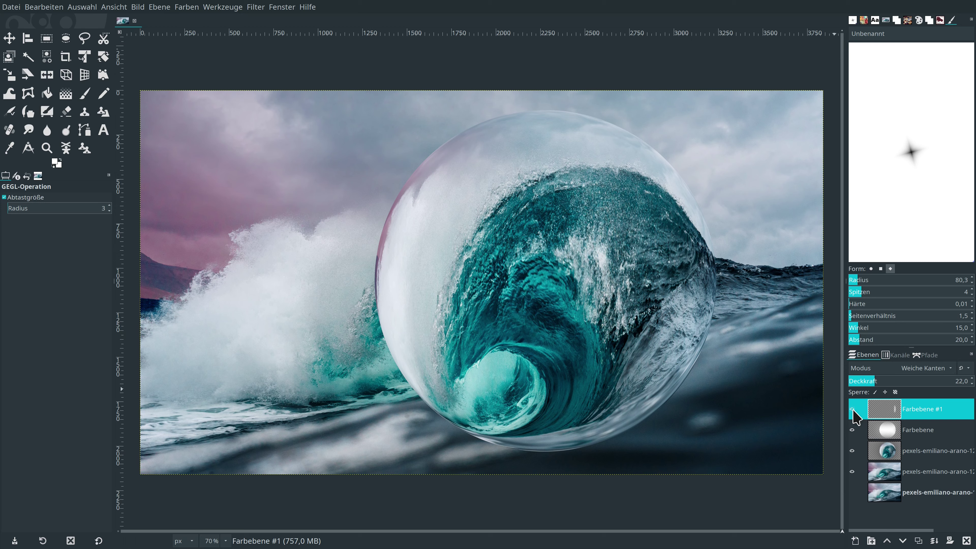
click(855, 540)
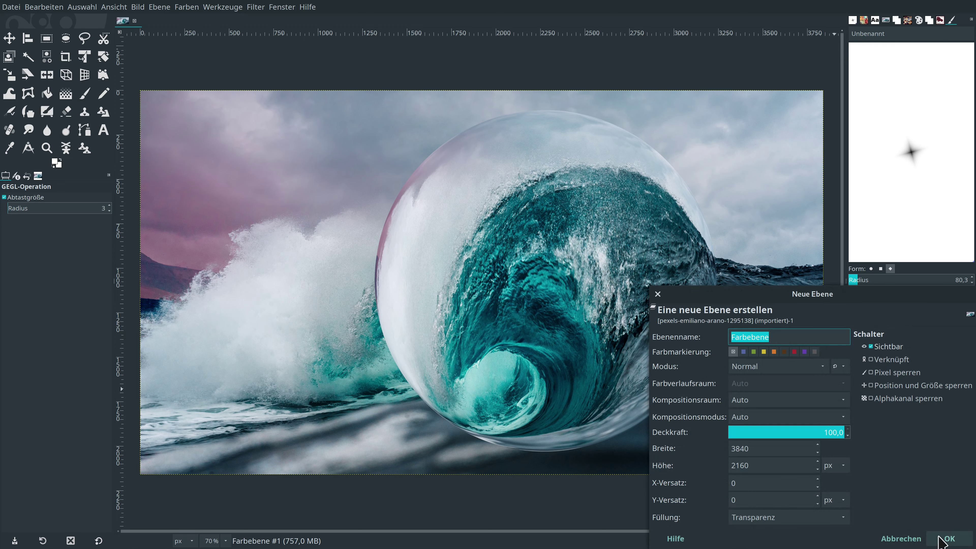
click(947, 538)
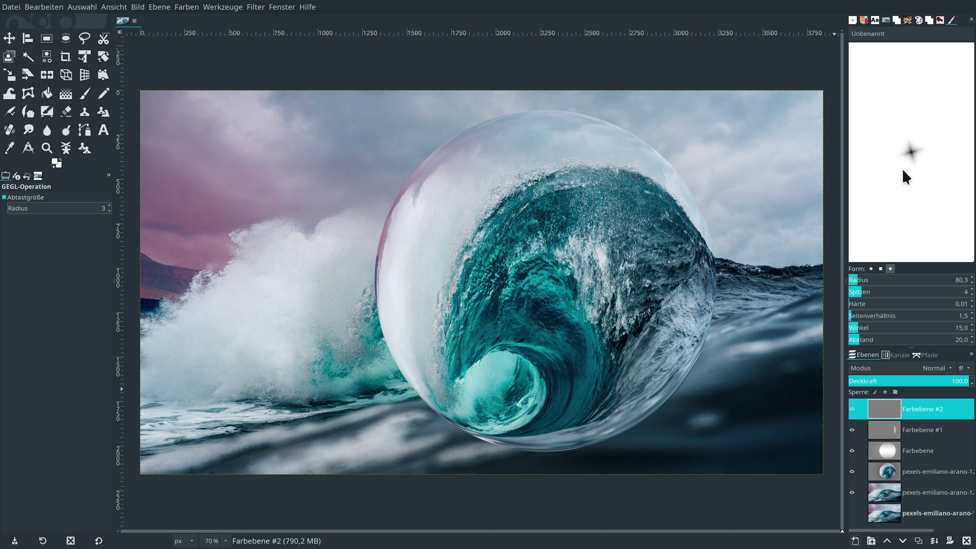
Step: Create a diamond brush: 4 spikes, hardness 0, aspect 1.5, angle 15
click(852, 21)
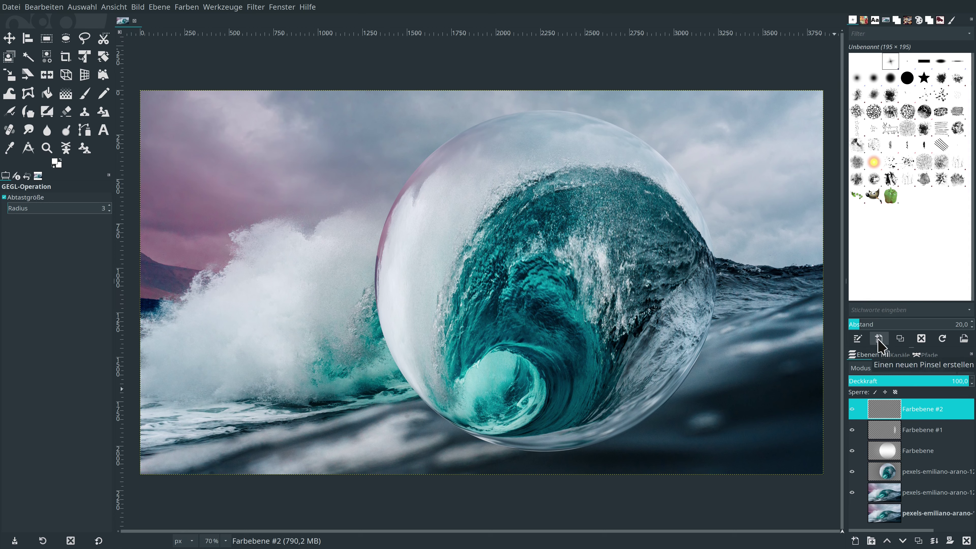
click(878, 339)
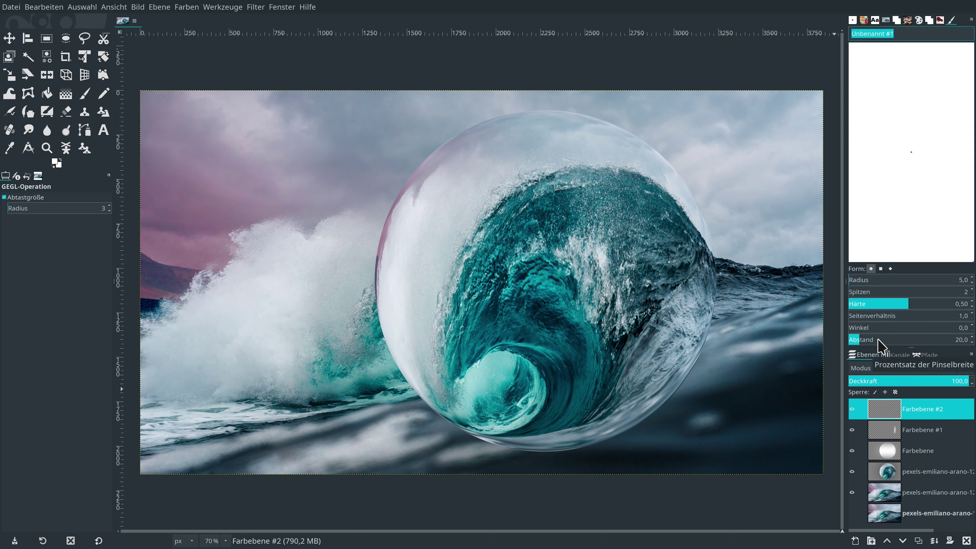
click(962, 281)
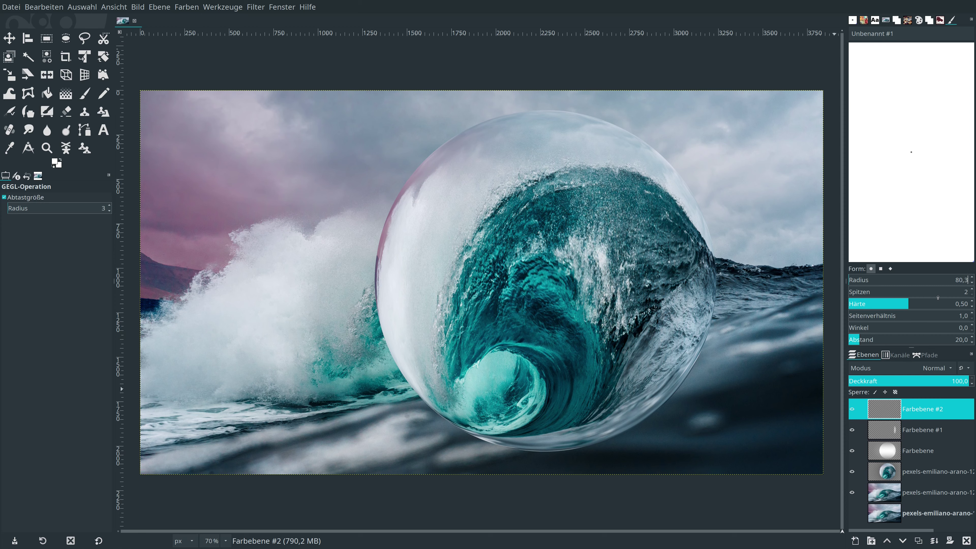
click(963, 292)
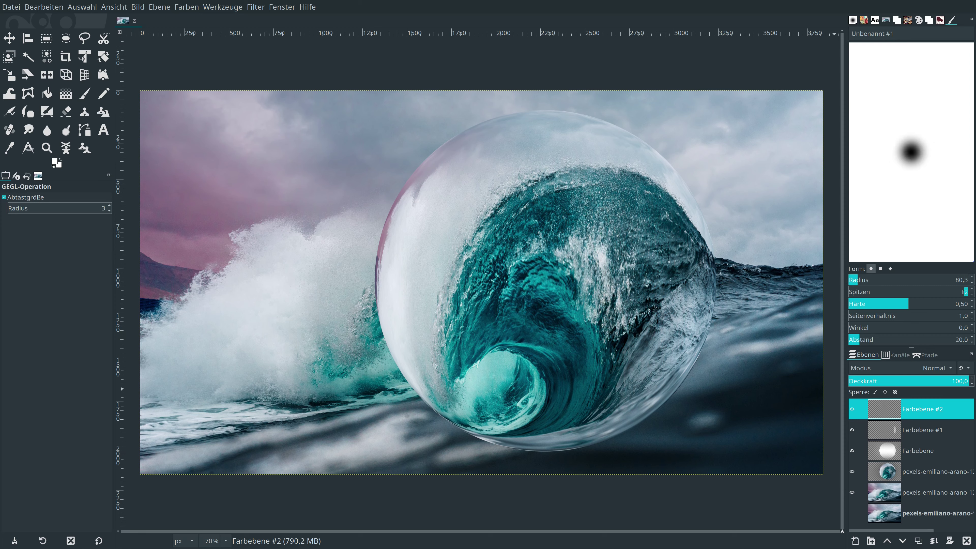
text(4)
click(889, 268)
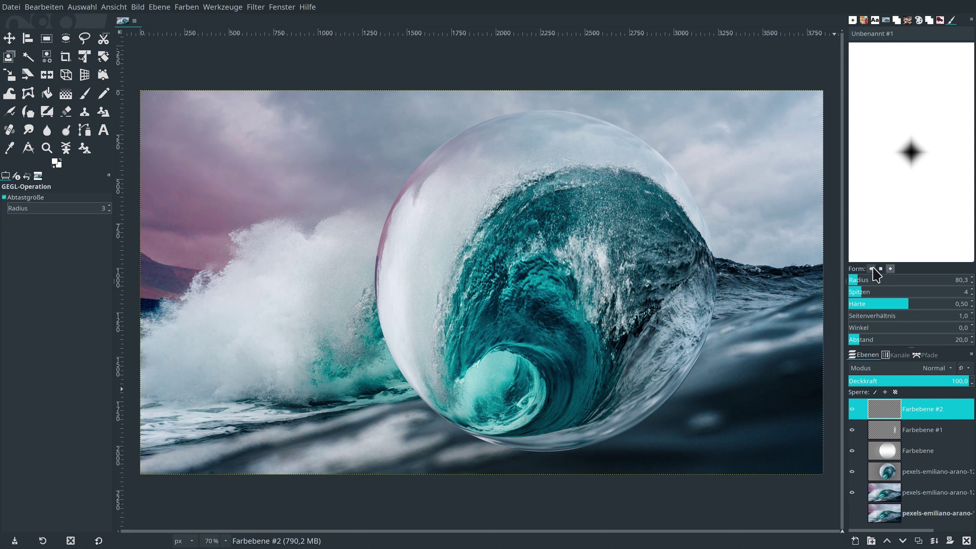
double_click(961, 305)
text(0)
key(Return)
text(1,5)
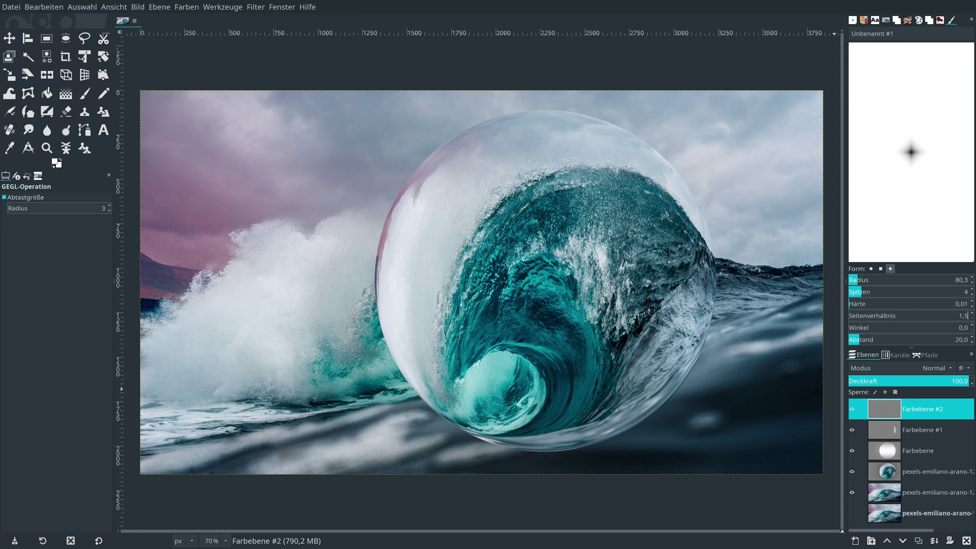
key(Return)
key(Tab)
text(15)
key(Return)
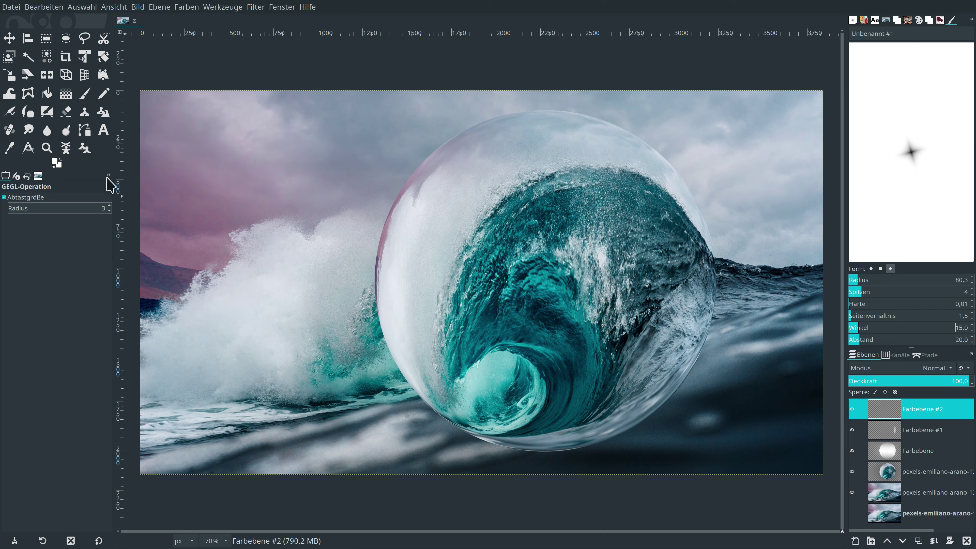
Step: Select the Paintbrush and set its size to 2000
click(84, 93)
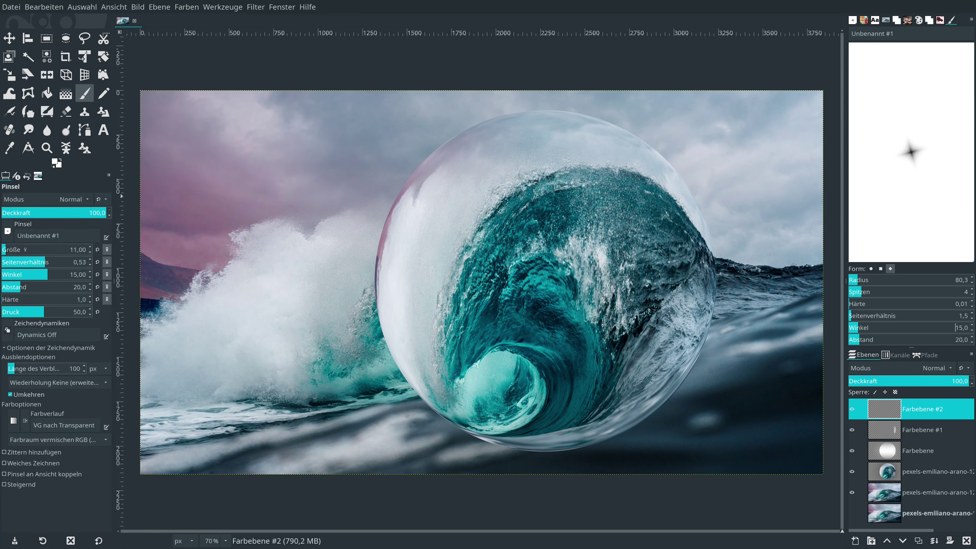
click(77, 251)
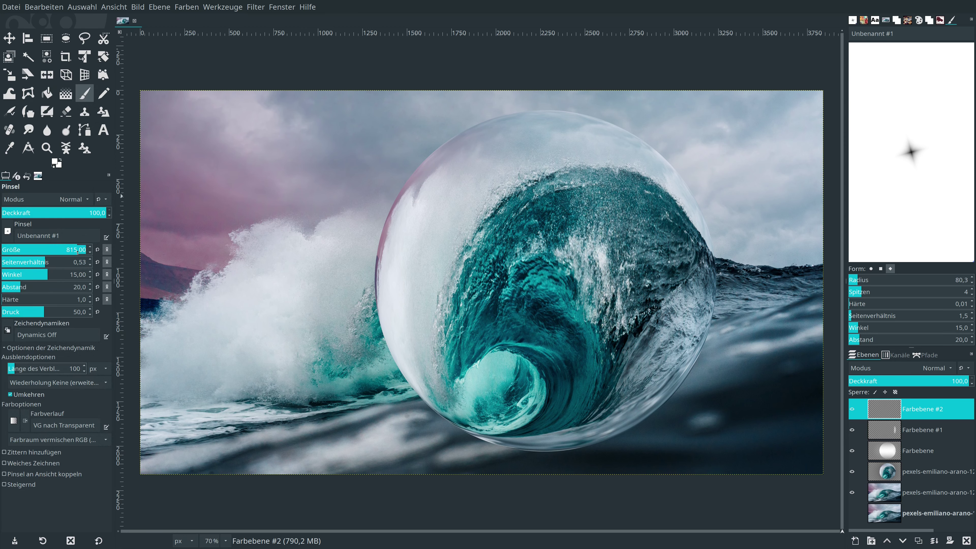
text(200)
key(Return)
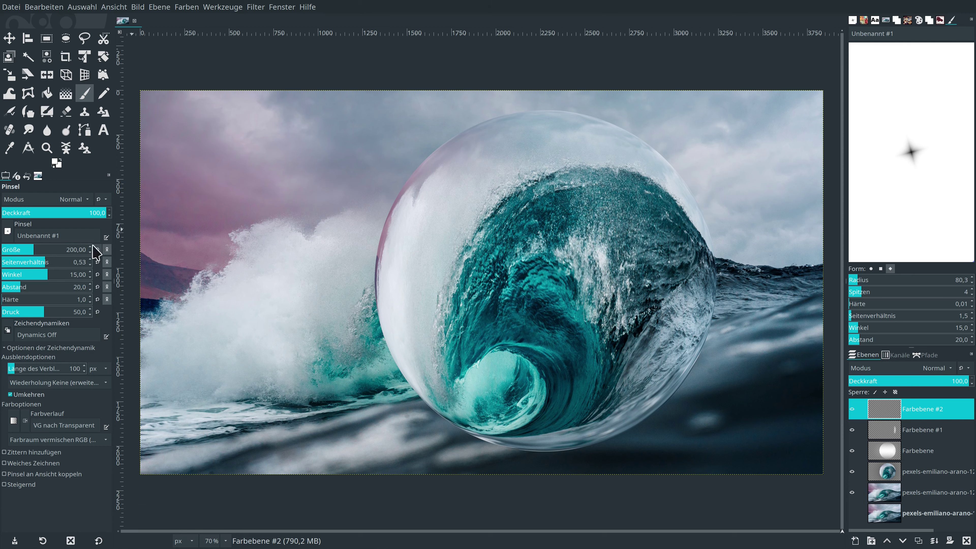
click(70, 249)
double_click(72, 249)
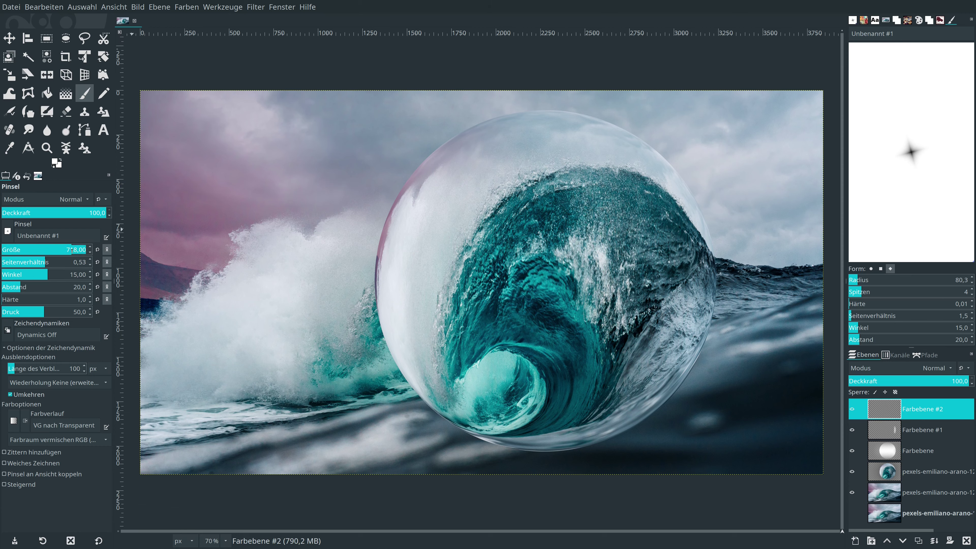
text(2000)
key(Return)
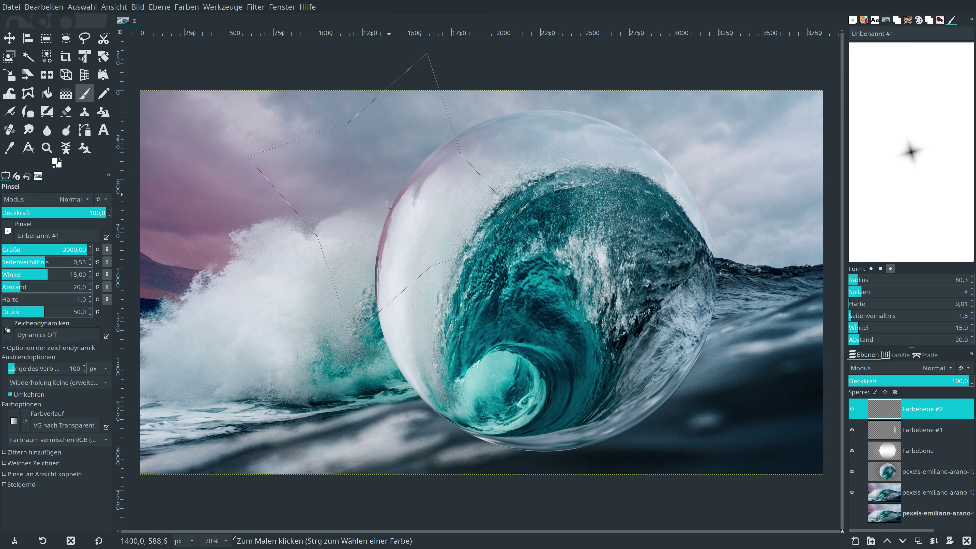
Step: Stamp the star flare on the bubble's upper-left edge, redoing a misplaced first stamp
click(393, 194)
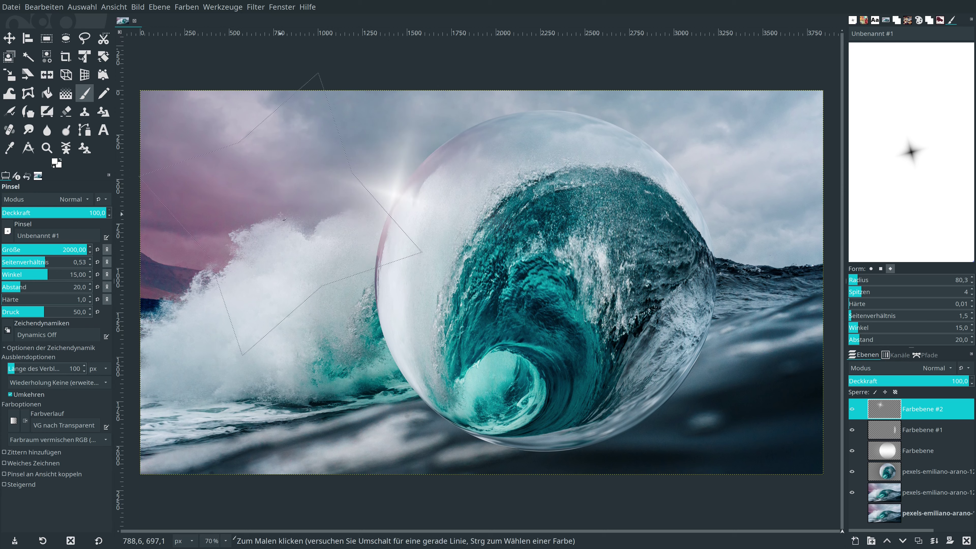
click(44, 7)
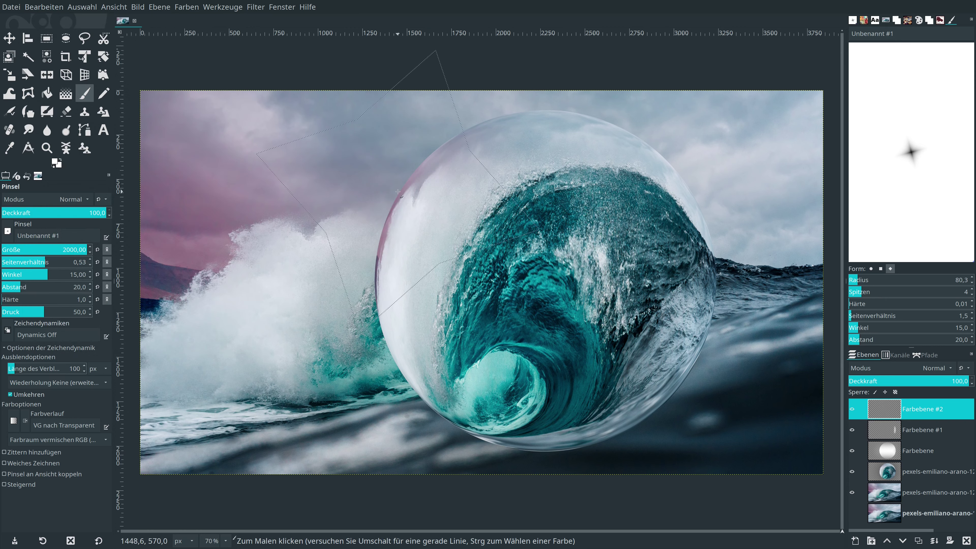
click(398, 192)
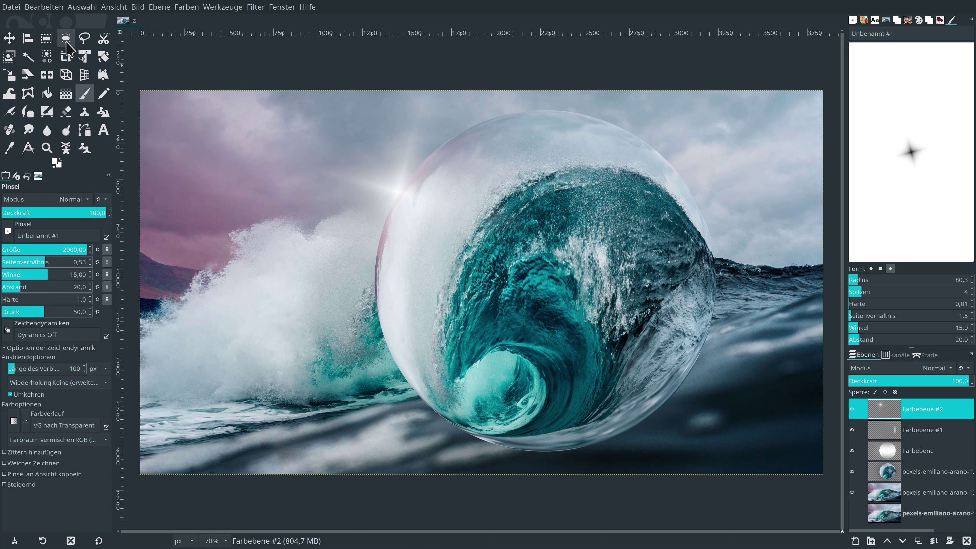
click(9, 38)
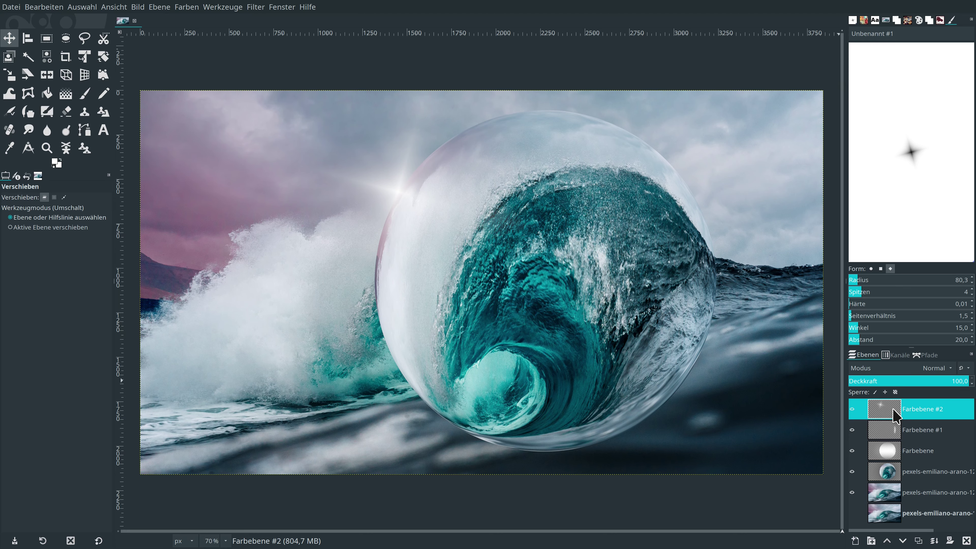
Step: Hide the wave photo, merge the visible bubble, highlight and flare layers, then show it again
click(851, 492)
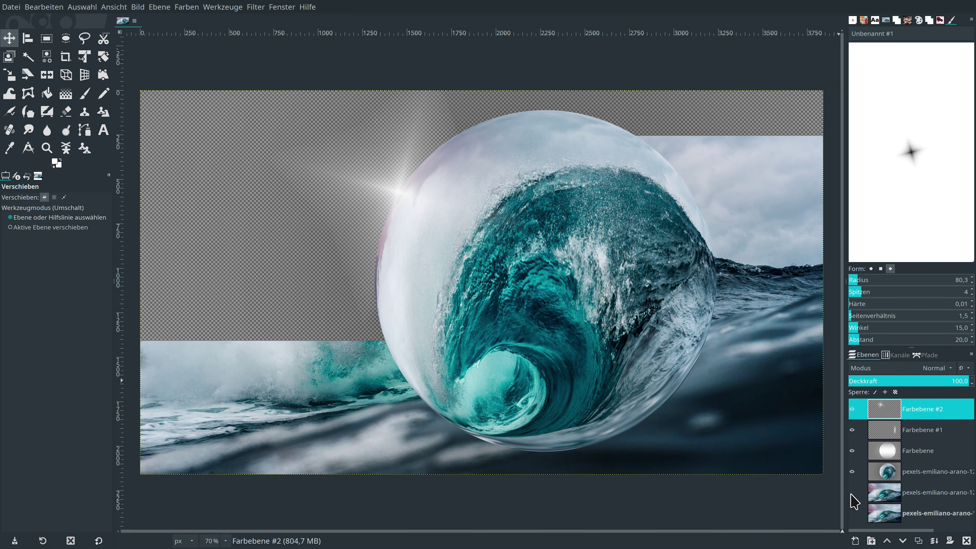
right_click(889, 411)
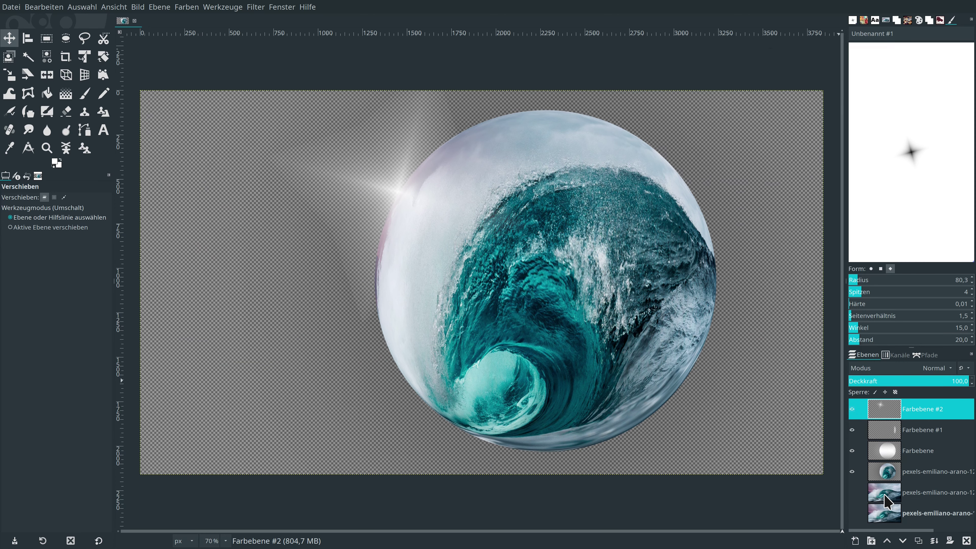
click(892, 498)
right_click(885, 408)
click(865, 388)
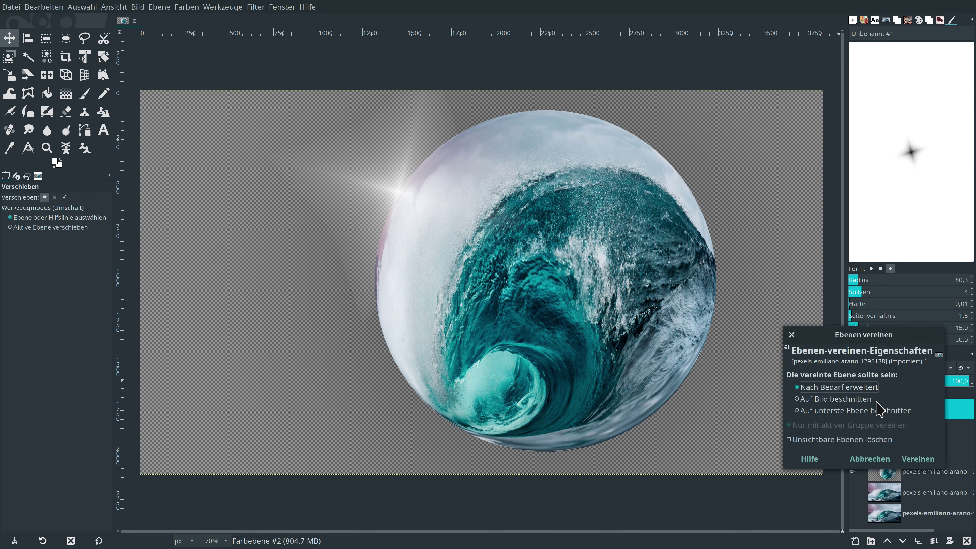
click(921, 462)
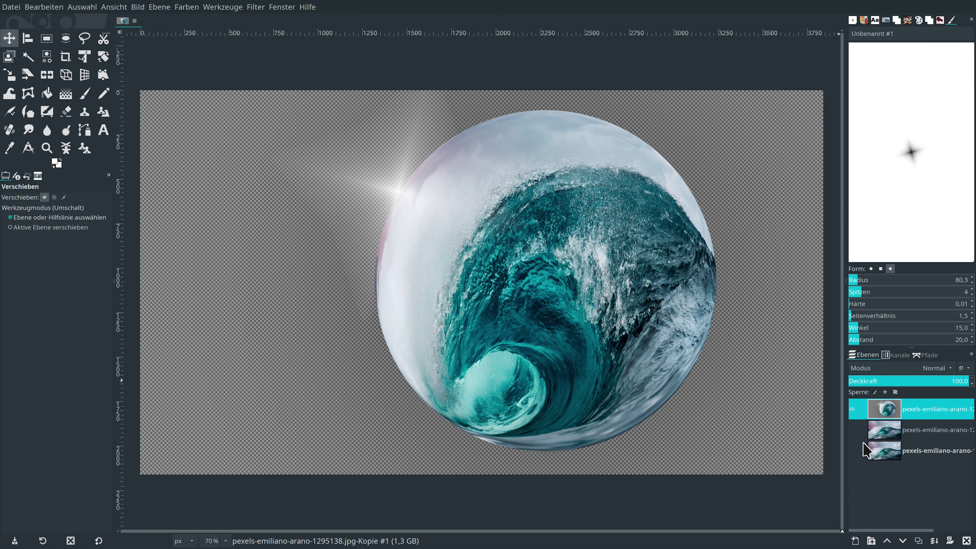
click(852, 430)
click(851, 409)
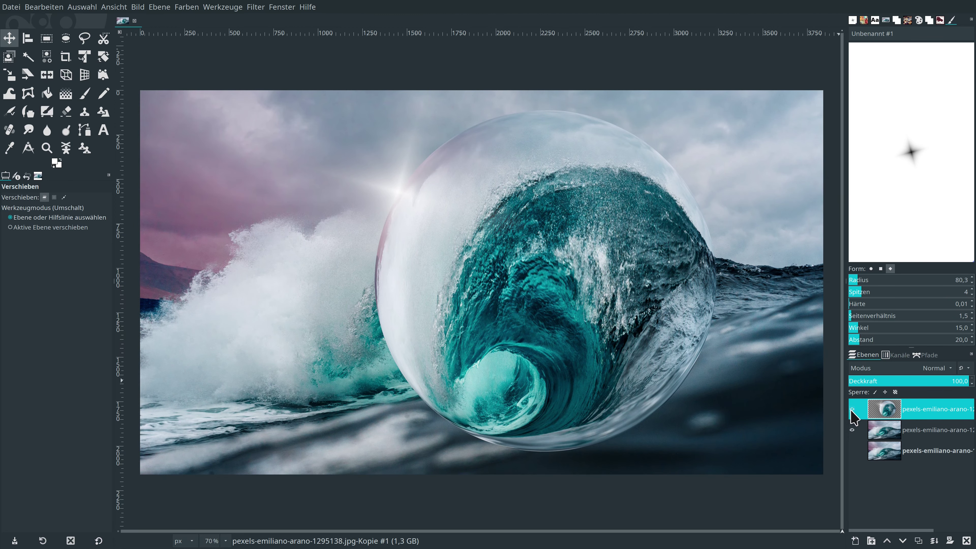
Step: Compare the bubble layer on and off, then apply Unsharp Mask with default settings
click(852, 409)
click(852, 409)
click(851, 409)
click(255, 6)
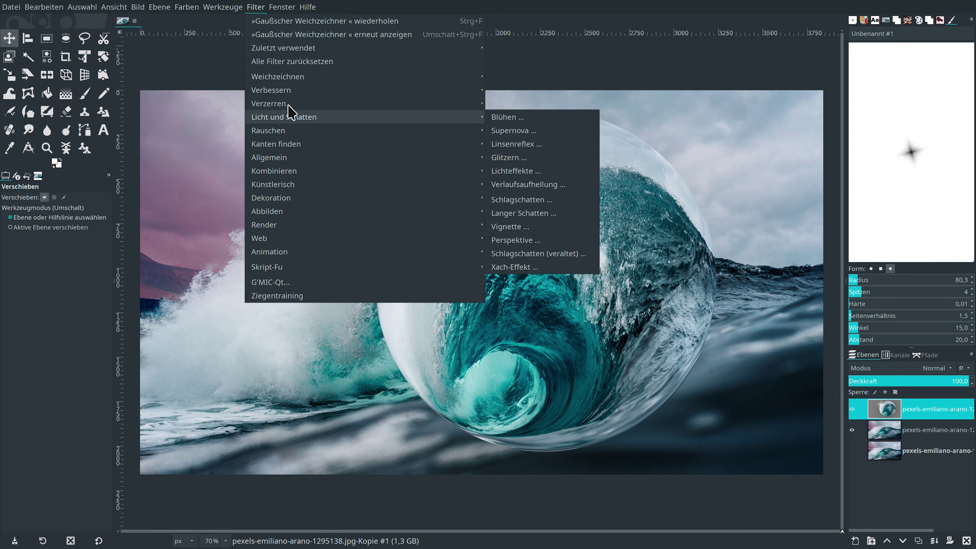
mouse_move(270, 90)
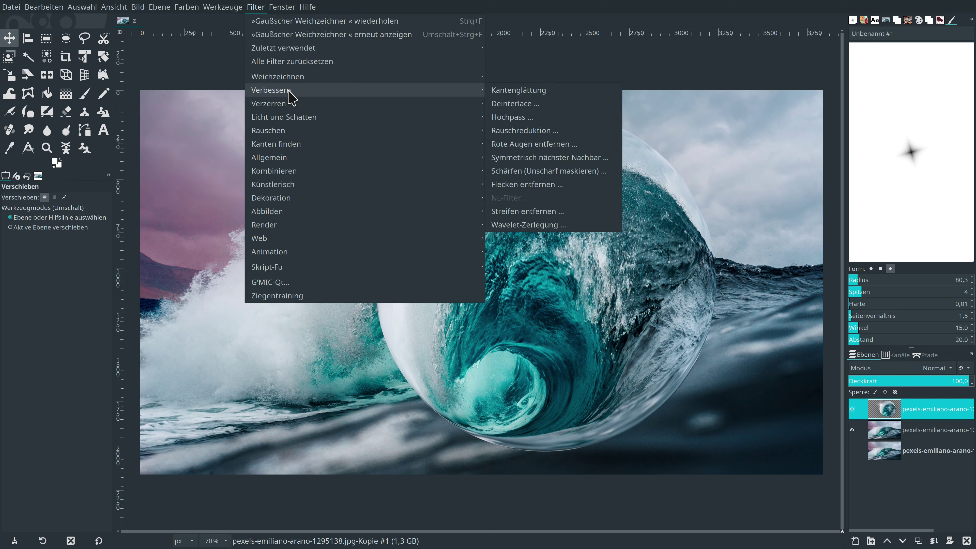
click(542, 171)
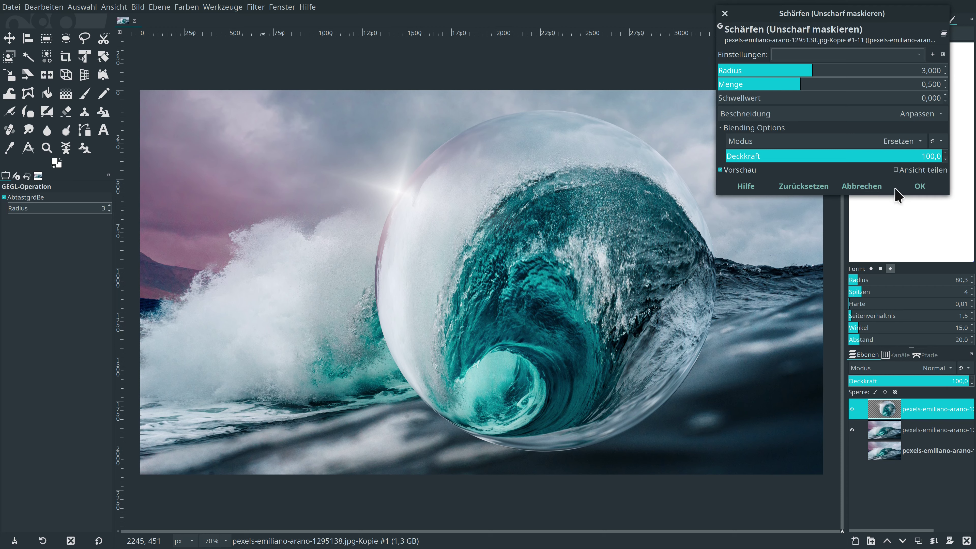
click(919, 186)
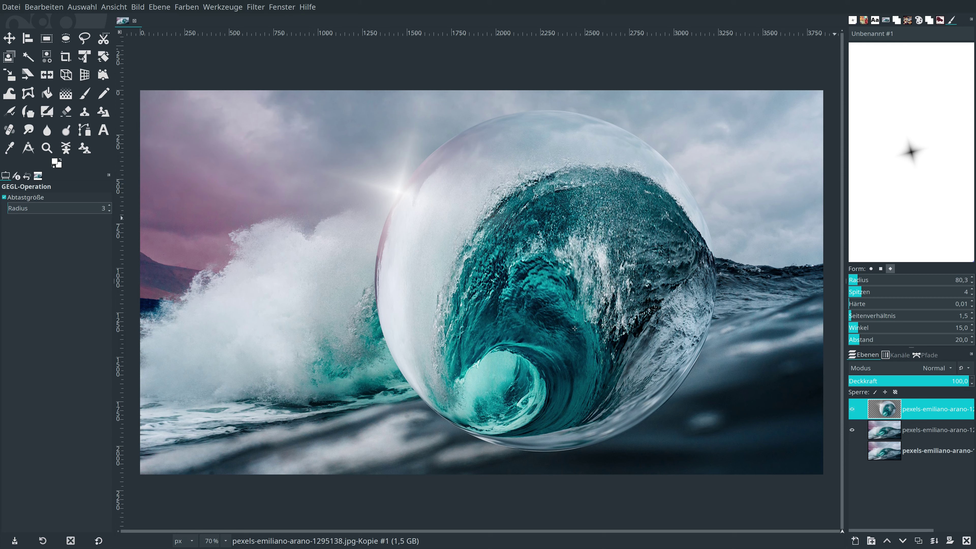
Step: Reapply Unsharp Mask with Radius 0,850 and Menge 0,850
click(43, 7)
key(Escape)
click(255, 7)
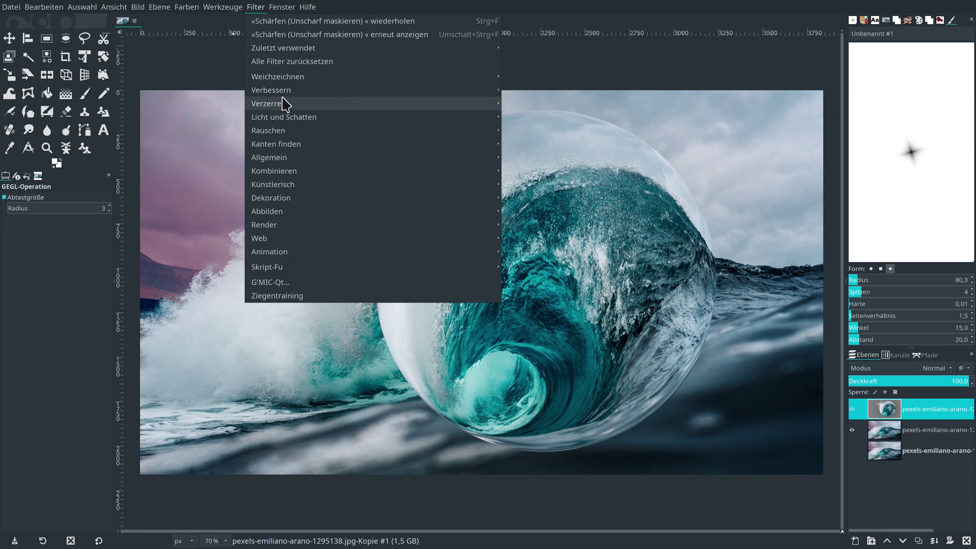
mouse_move(271, 90)
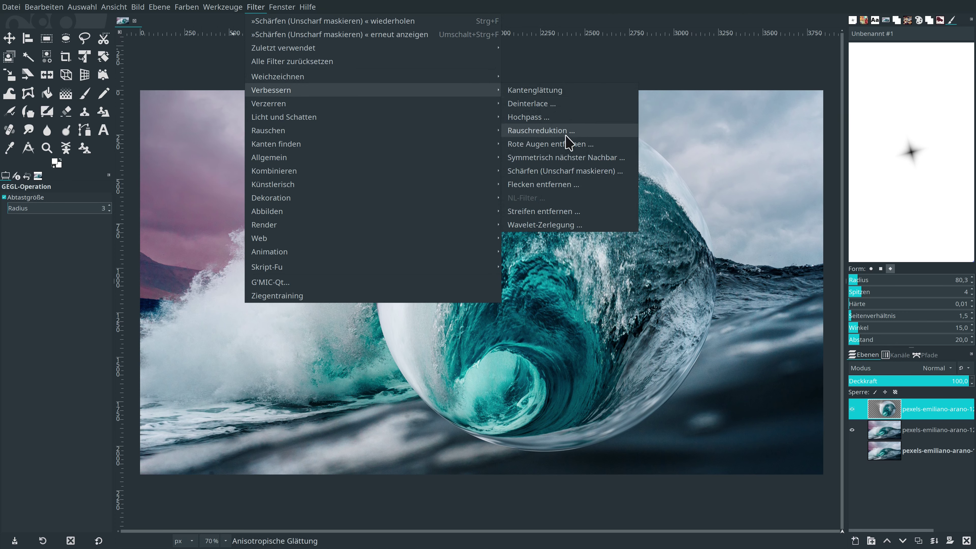
click(567, 172)
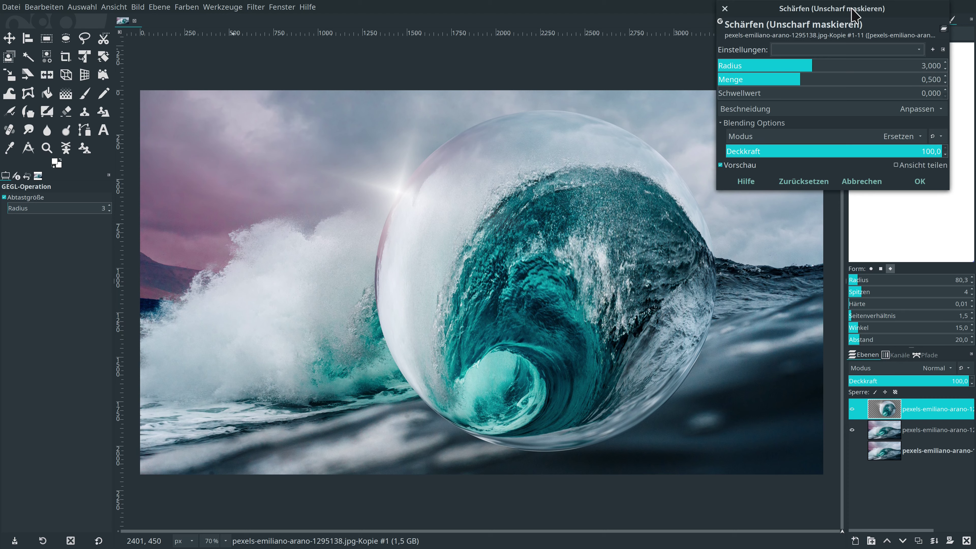
drag(848, 8, 836, 81)
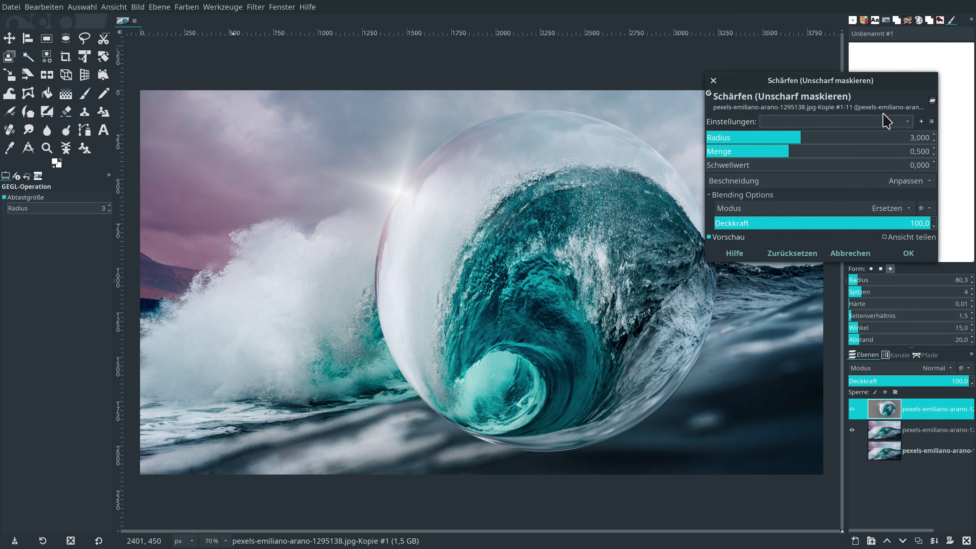
click(920, 139)
text(,)
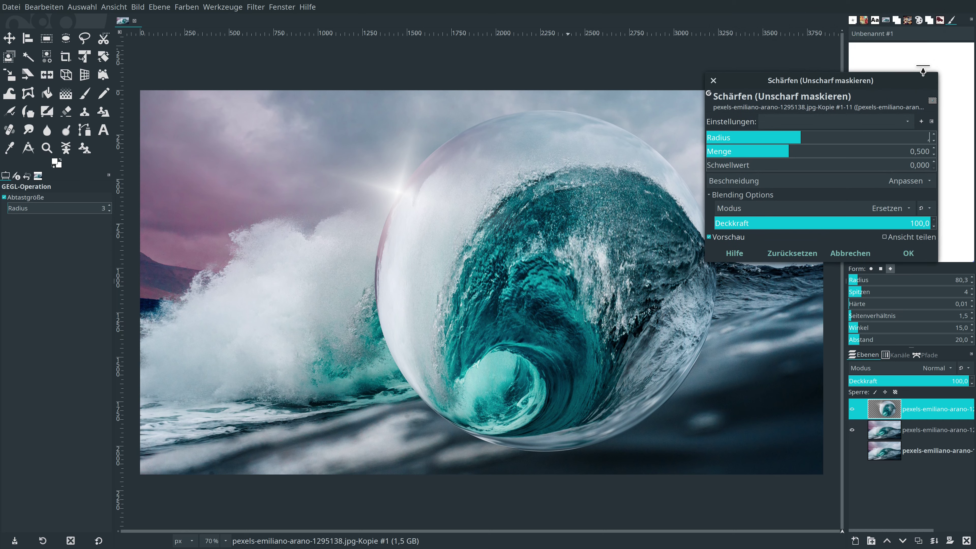
text(350)
key(Return)
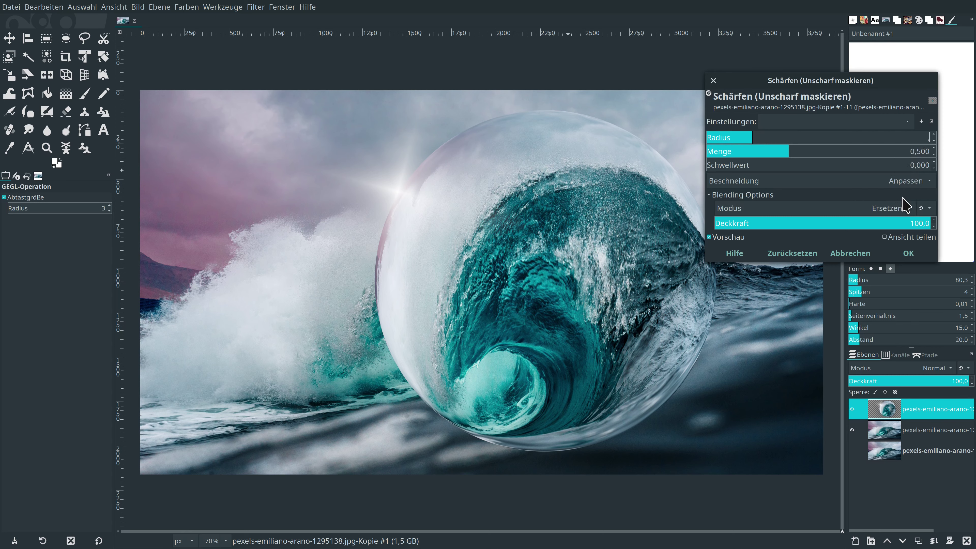
text(,85)
key(Return)
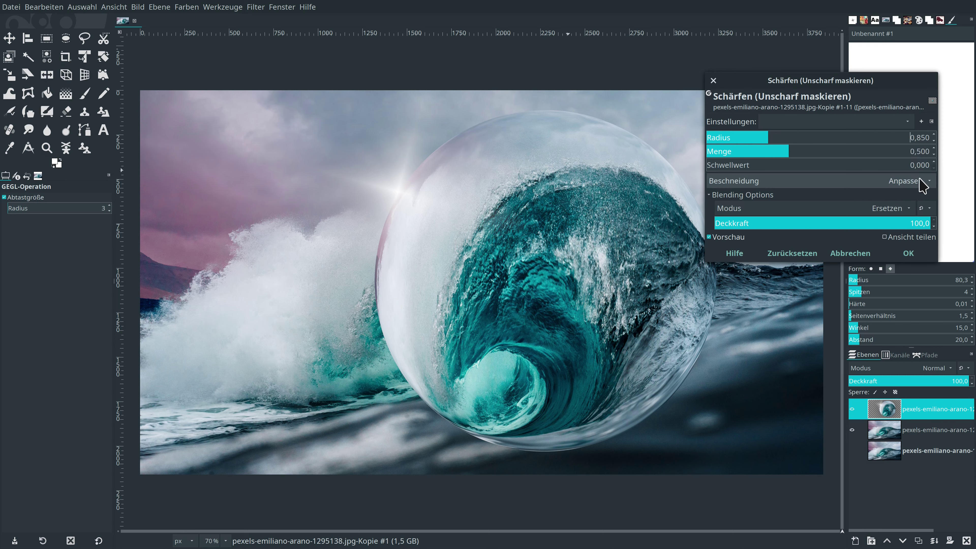
click(922, 154)
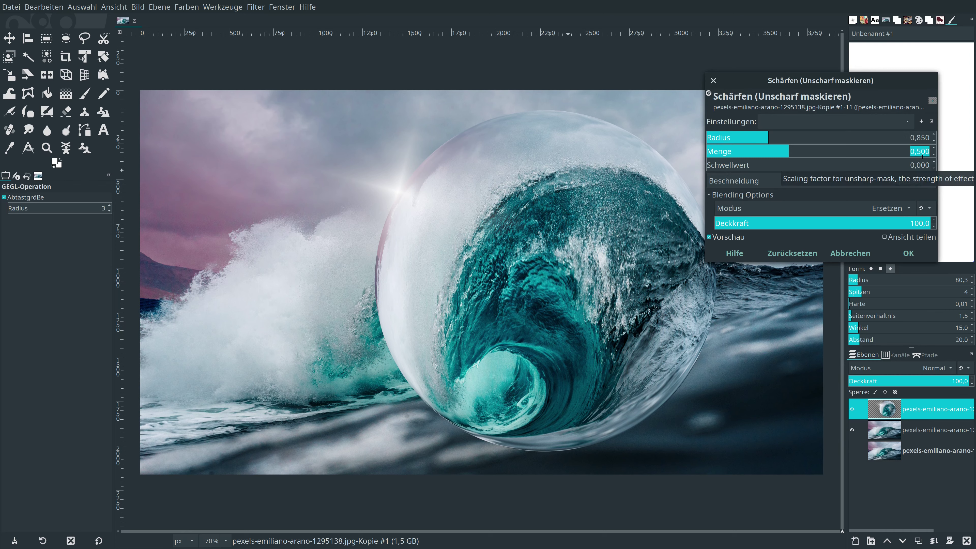
text(,850)
key(Return)
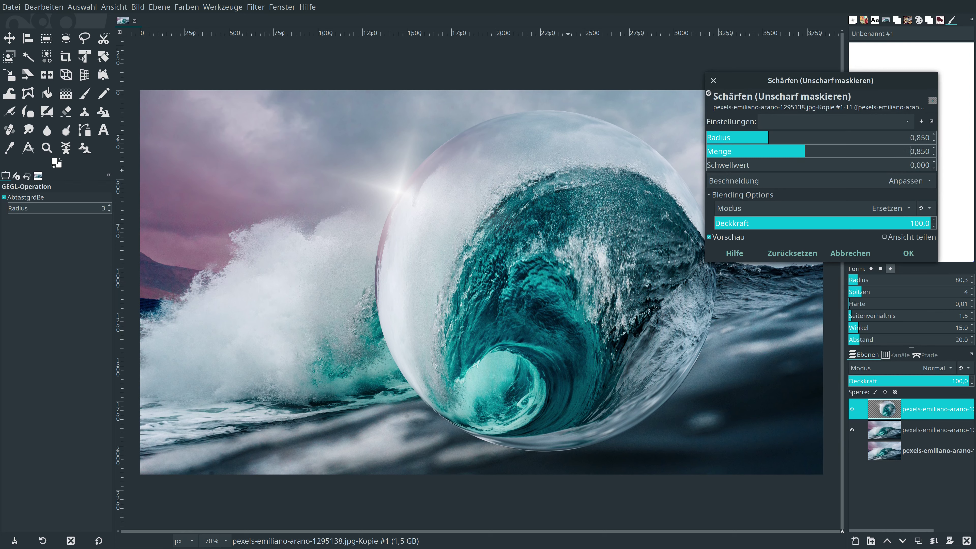
click(909, 253)
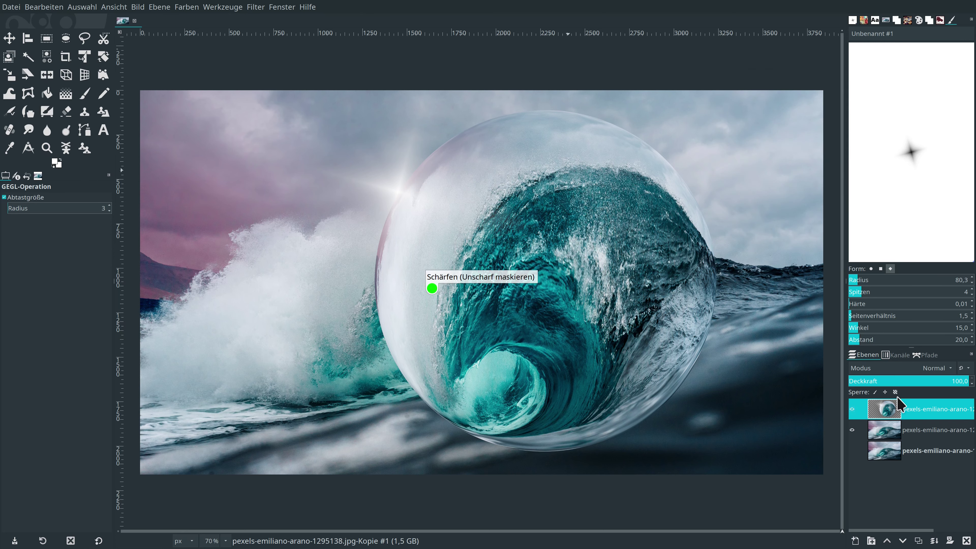
Step: With the Move tool, drag the bubble layer up-left over the wave, undoing an initial leftward shift
click(9, 38)
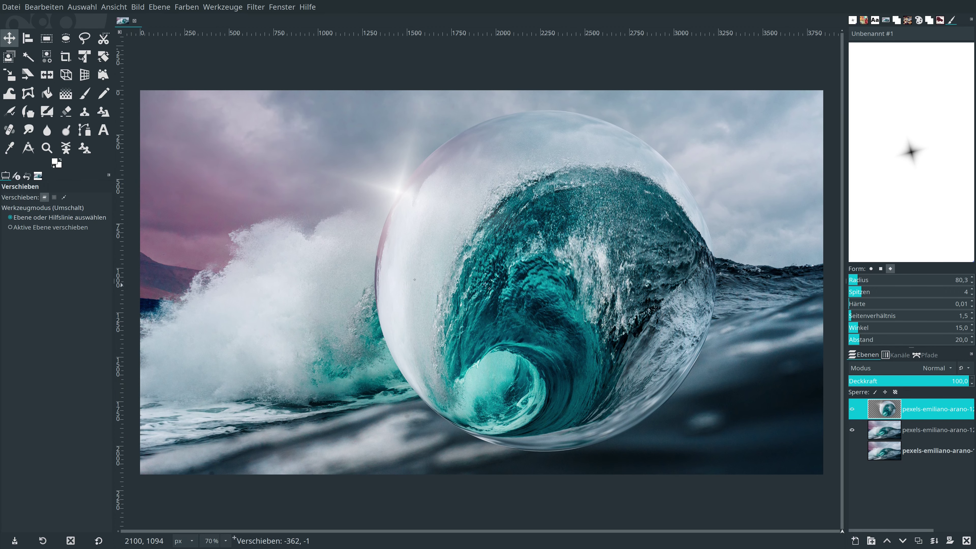
drag(582, 289, 481, 288)
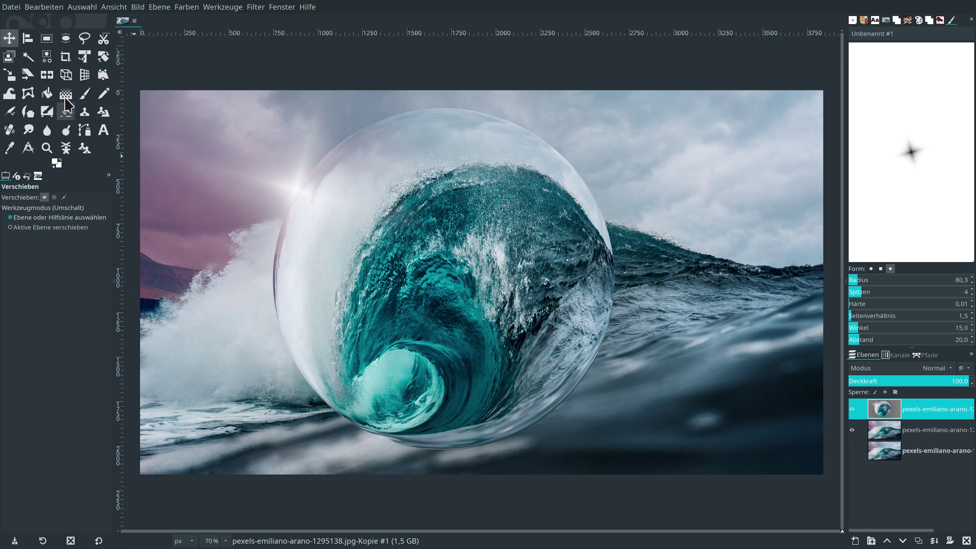
click(54, 7)
click(57, 21)
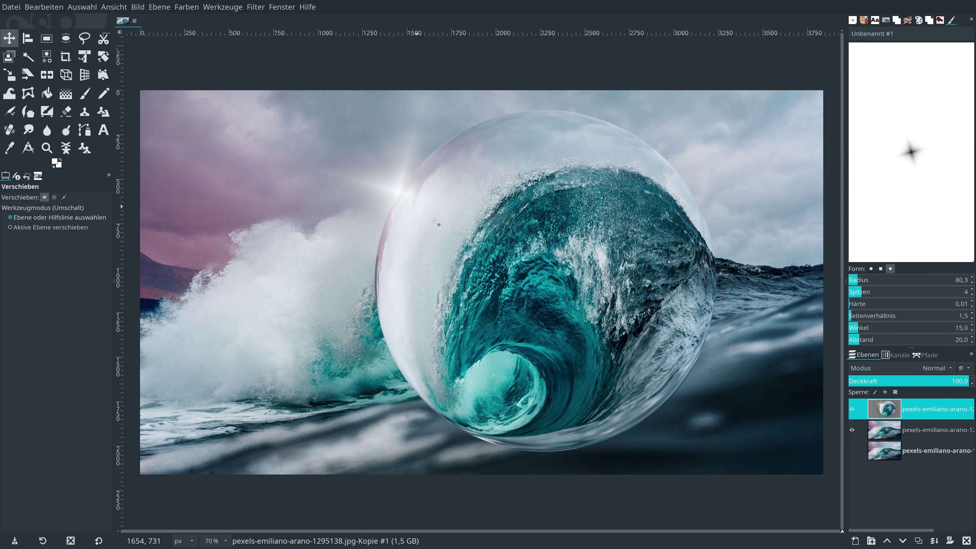
mouse_move(607, 304)
mouse_down()
mouse_move(348, 232)
mouse_move(575, 237)
mouse_move(682, 219)
mouse_move(669, 243)
mouse_move(688, 307)
mouse_move(695, 430)
mouse_move(331, 242)
mouse_move(303, 220)
mouse_move(304, 204)
mouse_up()
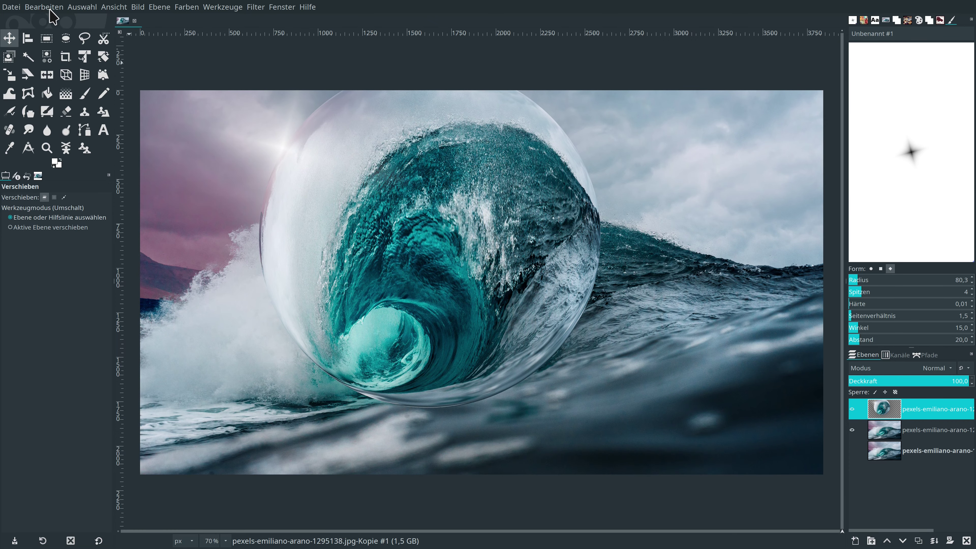
click(44, 7)
Step: Undo the last bubble move and toggle the bubble layer's visibility to compare
click(58, 23)
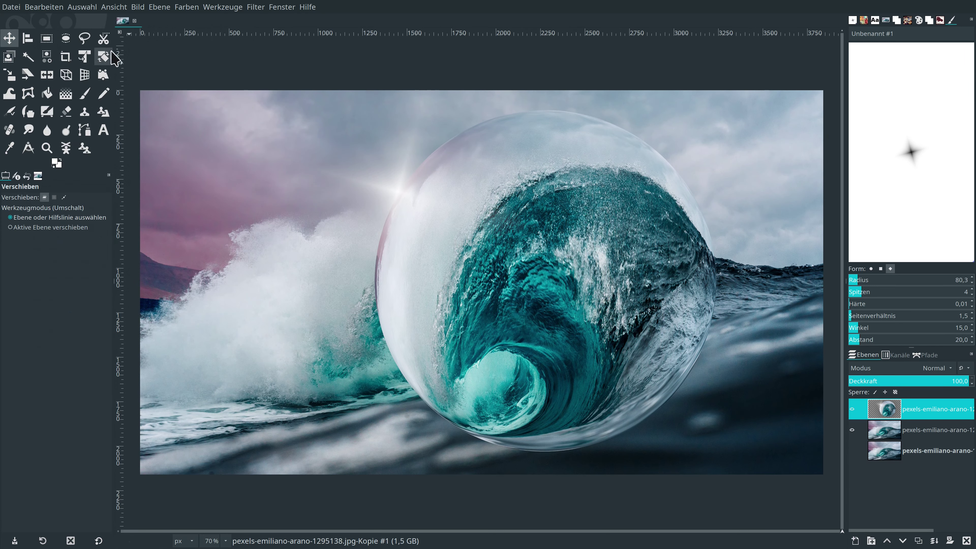
right_click(885, 412)
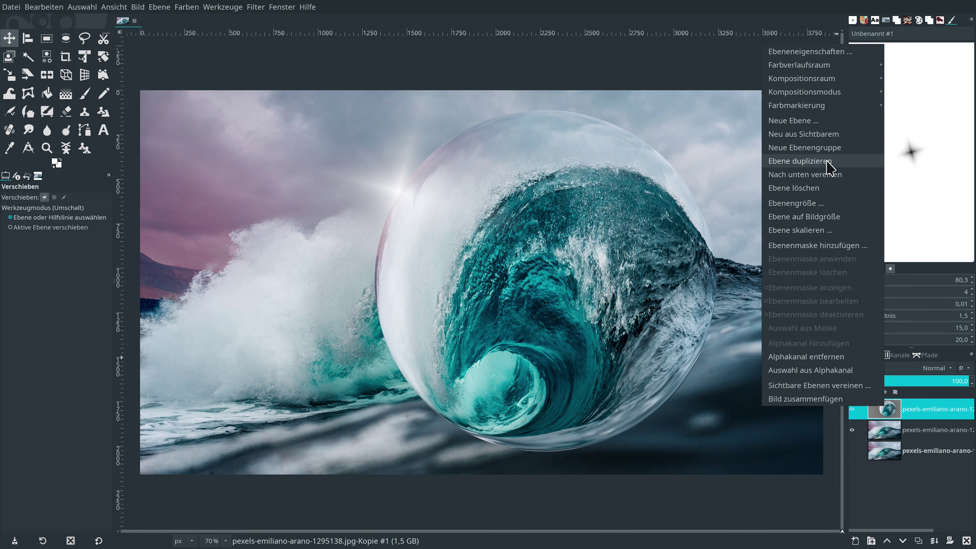
click(941, 516)
click(852, 410)
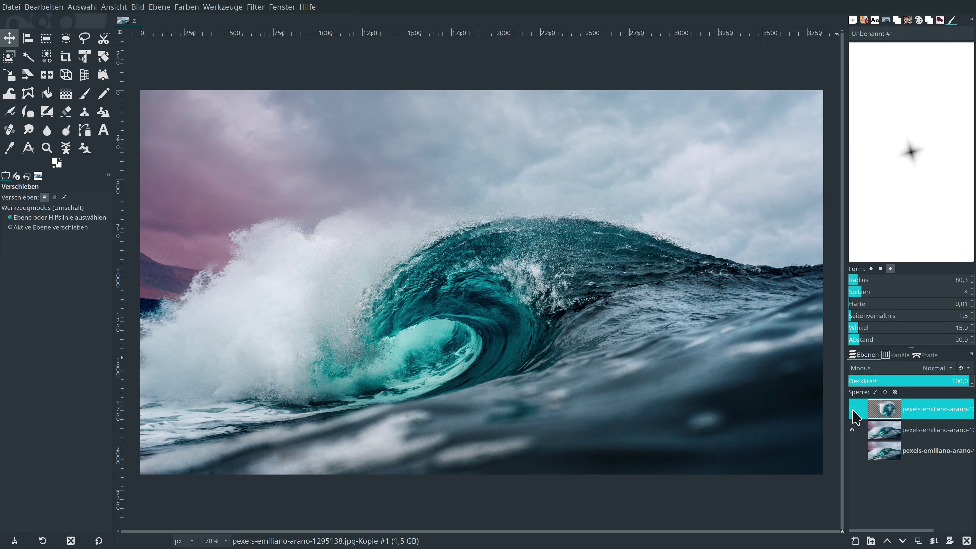
click(852, 410)
Step: Merge the bubble layer down with Nach unten vereinen, then compare by toggling layer visibility
right_click(882, 411)
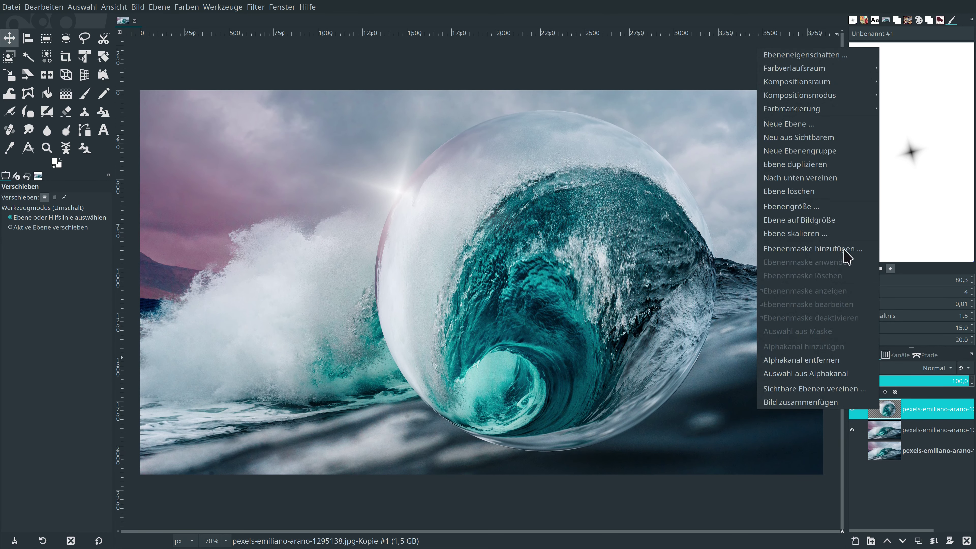
click(830, 177)
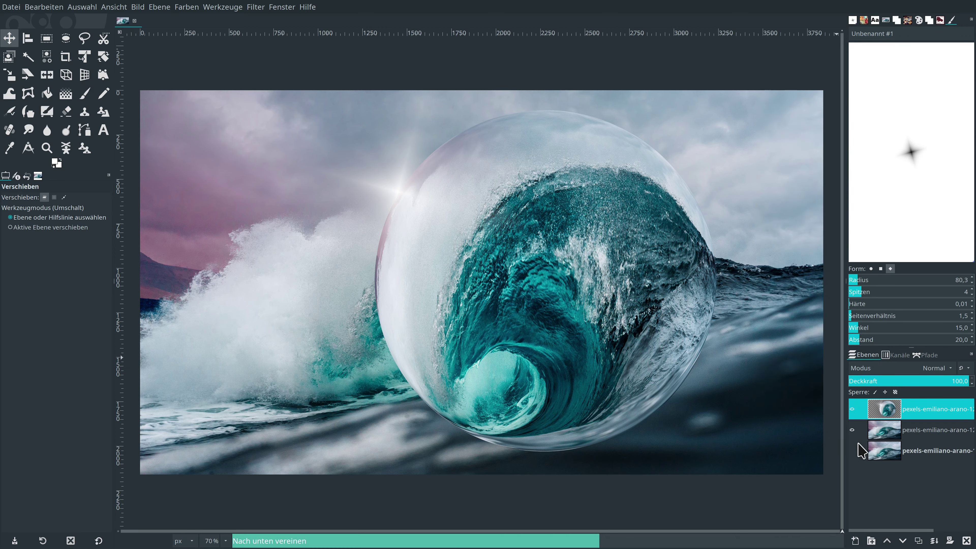
click(852, 430)
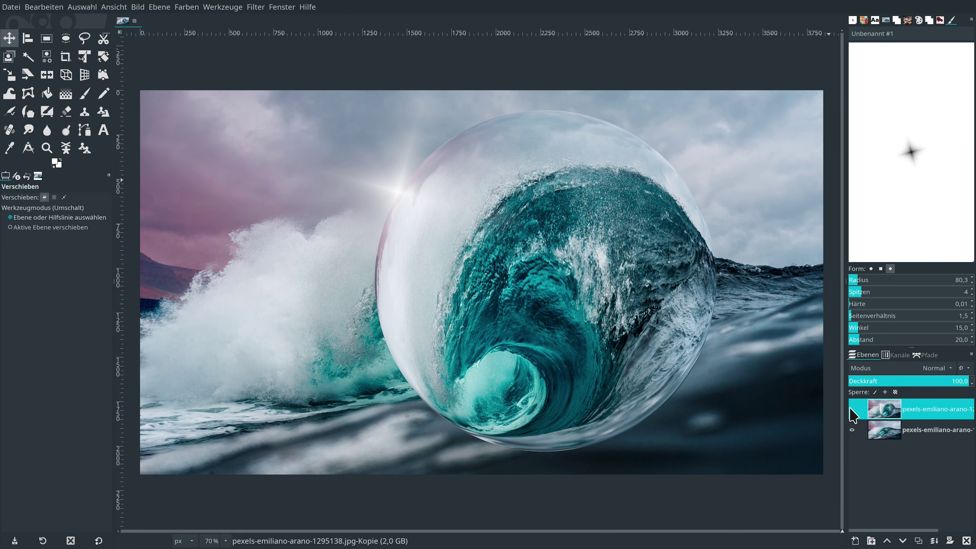
click(851, 410)
click(851, 409)
shift+click(852, 429)
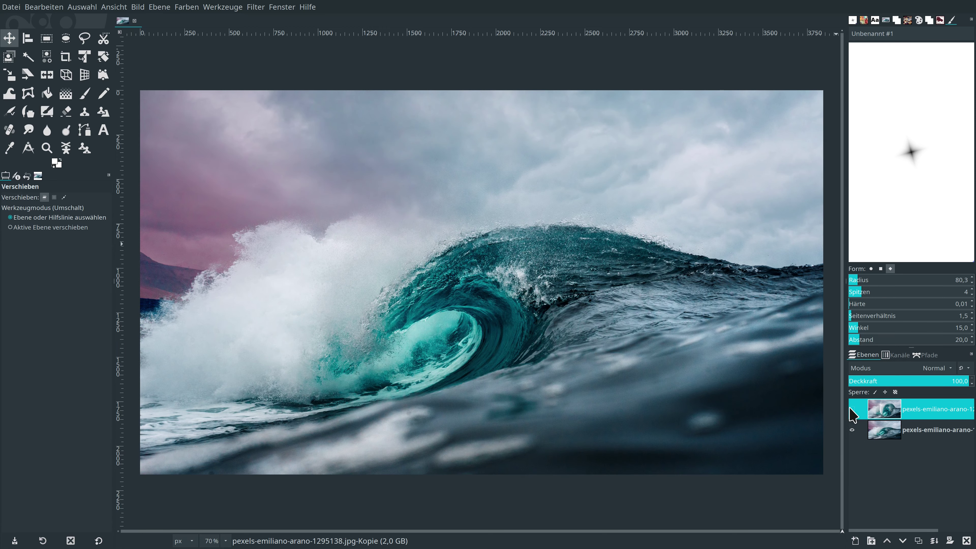
shift+click(852, 429)
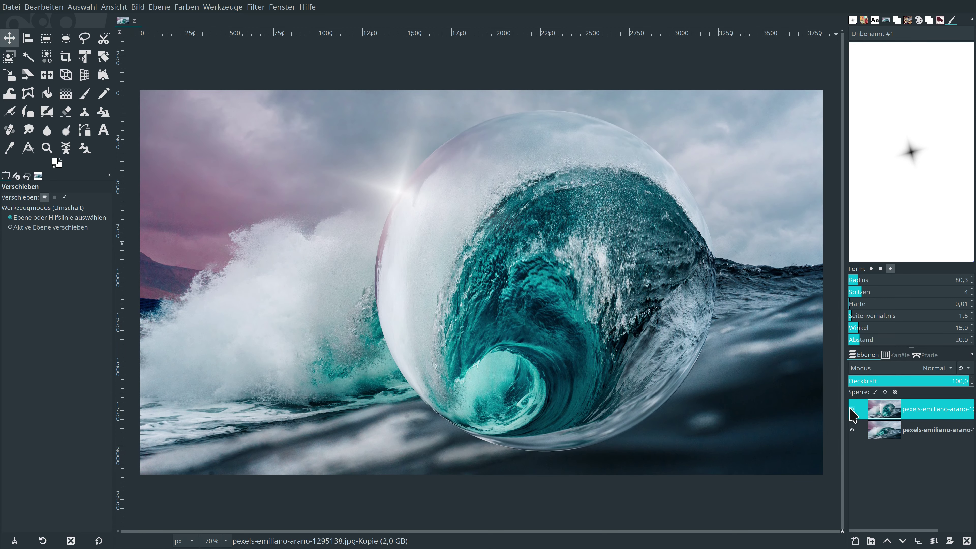
click(852, 430)
click(852, 409)
click(853, 409)
click(852, 409)
click(851, 410)
click(852, 410)
click(851, 410)
click(852, 410)
click(852, 410)
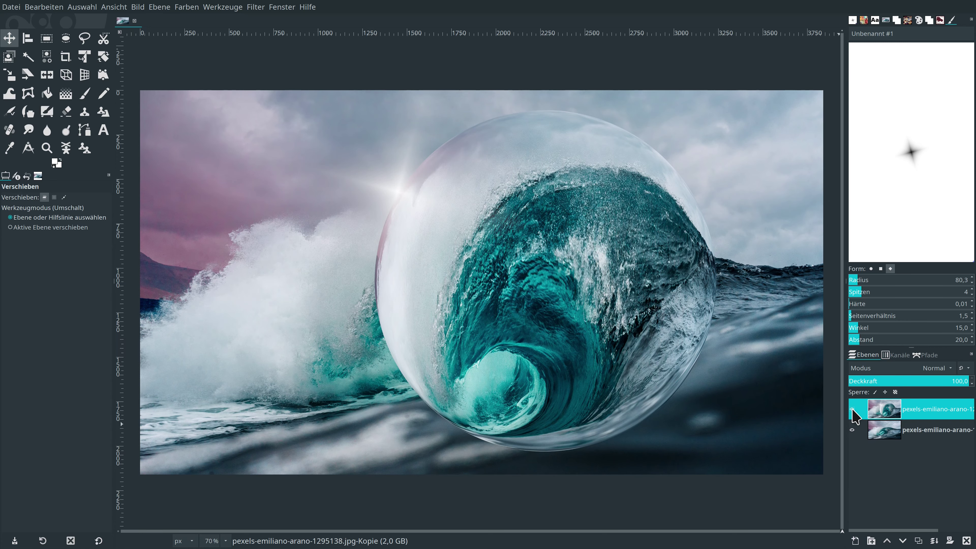